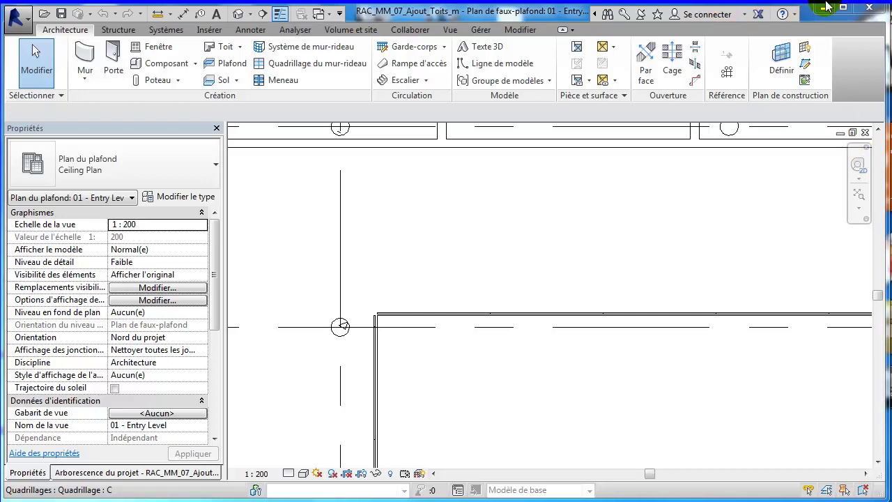
# Show the Project Browser tree of views beside the 01 - Entry Level ceiling plan.
pyautogui.click(90, 473)
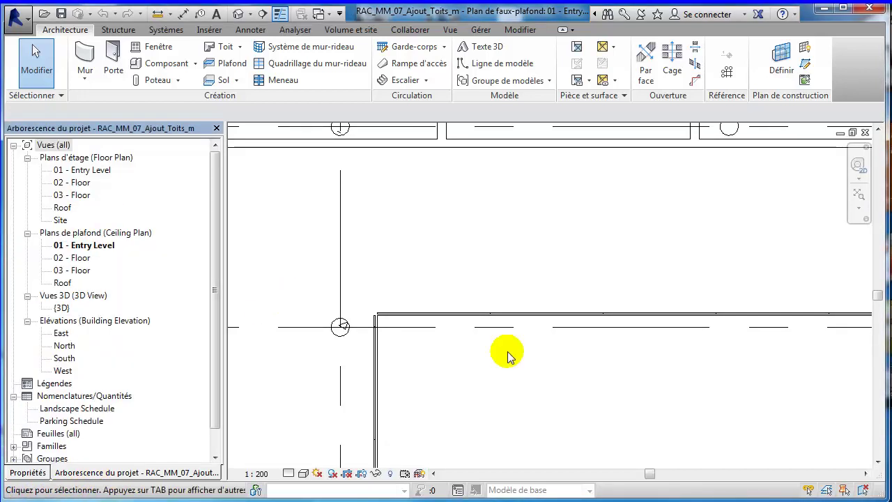
# Open the {3D} view and zoom into the building's inner corner.
pyautogui.doubleClick(62, 308)
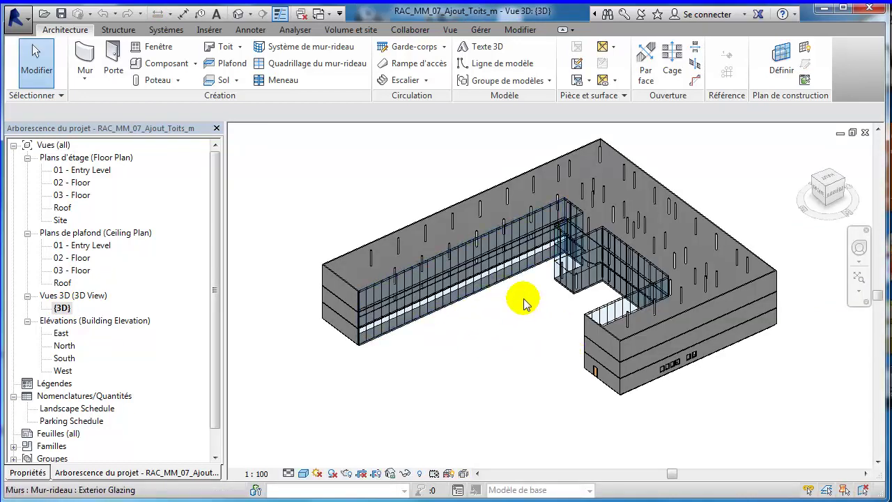
pyautogui.scroll(2, 572, 268)
pyautogui.scroll(2, 576, 267)
pyautogui.scroll(2, 514, 291)
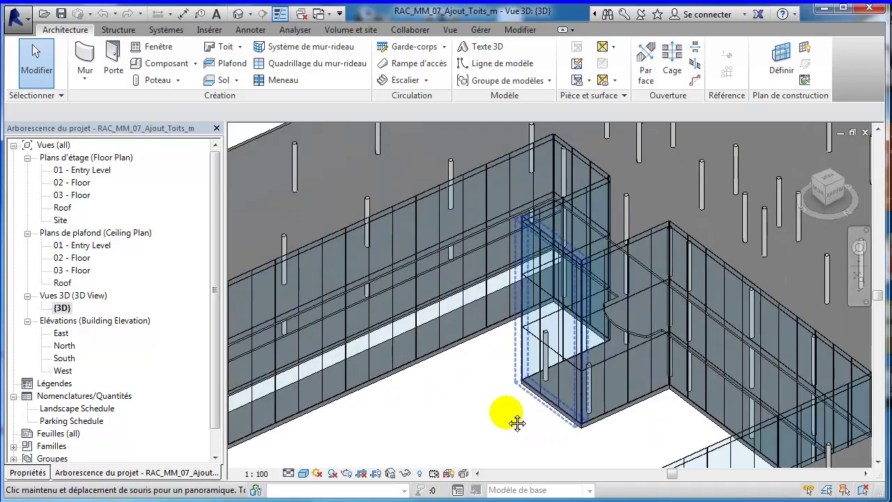
pyautogui.scroll(1, 514, 420)
pyautogui.scroll(1, 552, 234)
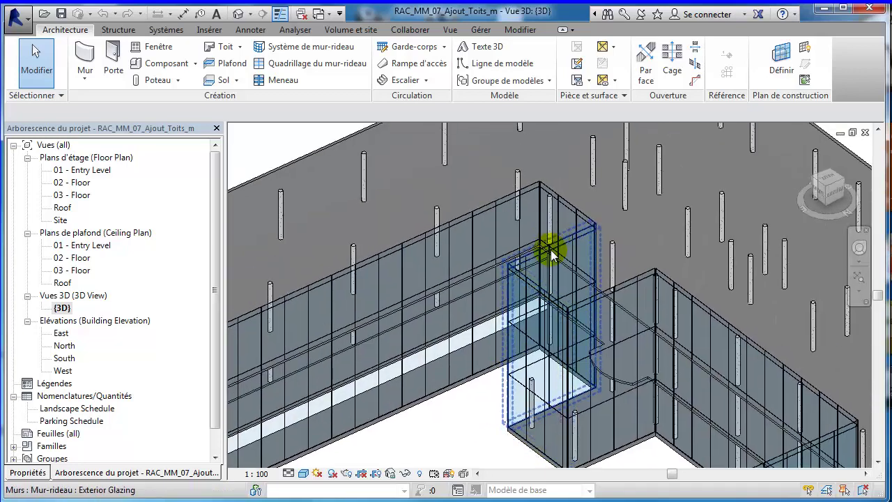
# Select the Exterior Glazing curtain walls at the inner corner.
pyautogui.click(489, 352)
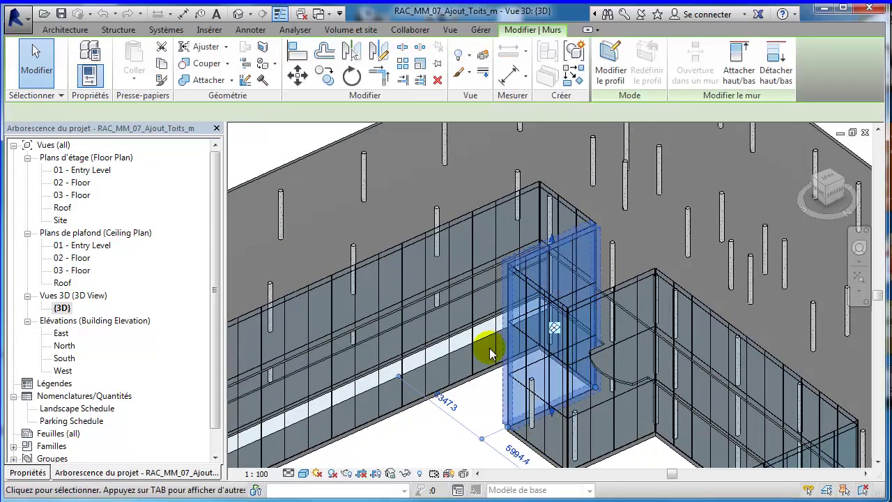
pyautogui.click(563, 309)
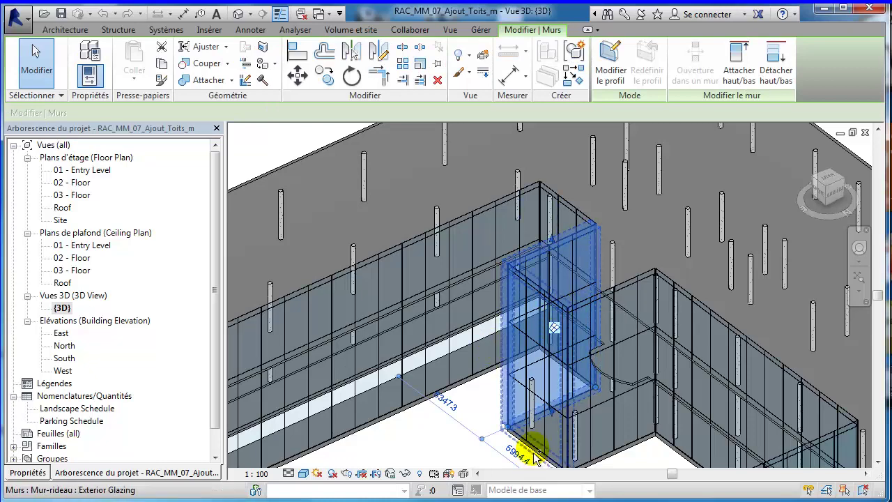
pyautogui.keyDown('ctrl'); pyautogui.click(616, 460); pyautogui.keyUp('ctrl')
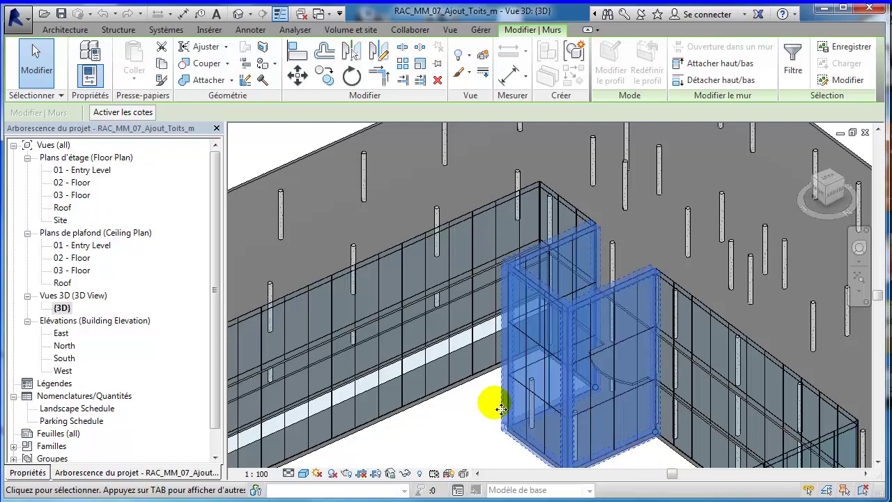
# Set the curtain walls' top constraint to Sans contrainte with unconnected height 6600, then deselect.
pyautogui.hotkey('ctrl', '1')
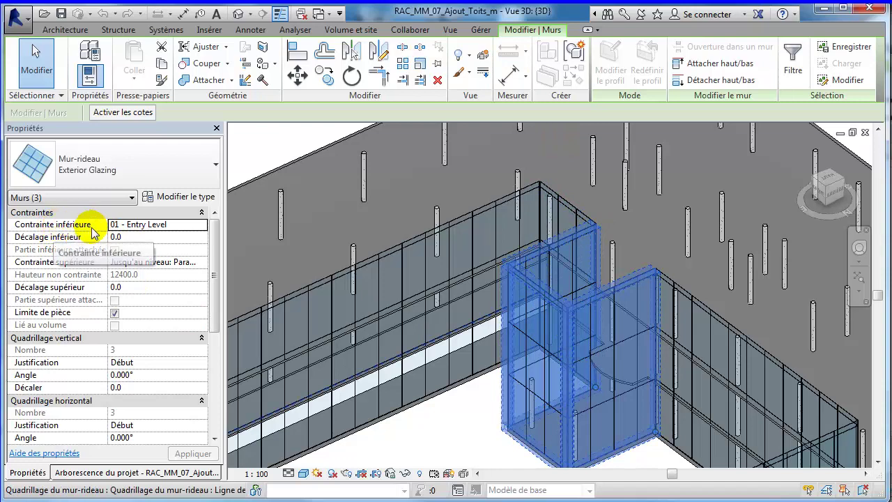
pyautogui.click(190, 270)
pyautogui.click(171, 274)
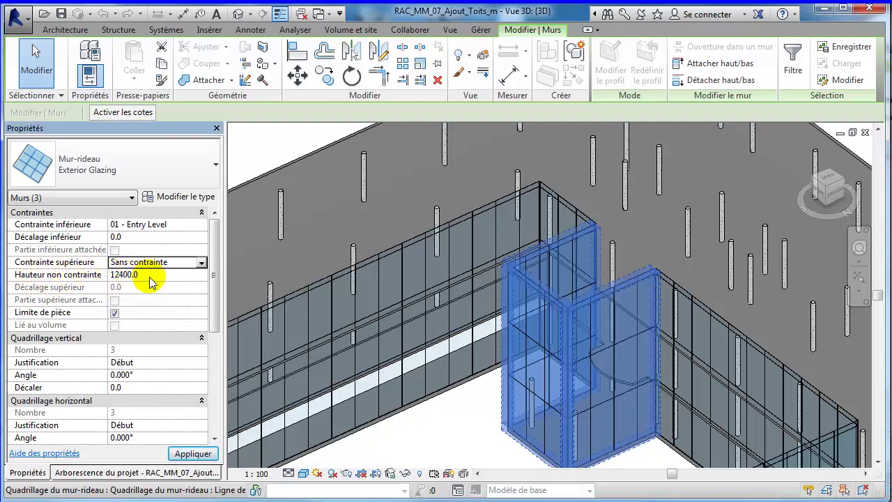
pyautogui.click(147, 276)
pyautogui.write('6600')
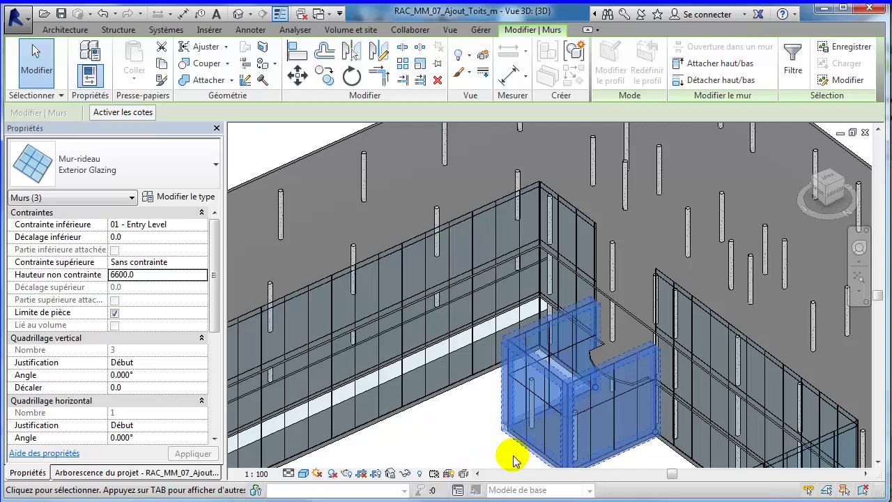
pyautogui.click(478, 428)
pyautogui.scroll(-1, 490, 396)
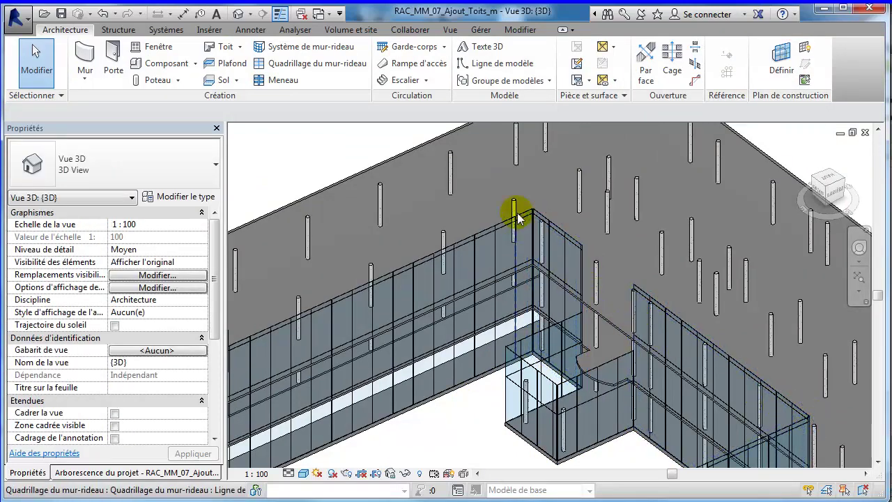
# Join the left and right tall curtain walls into a clean corner with Ajuster/Prolonger en angle.
pyautogui.click(567, 243)
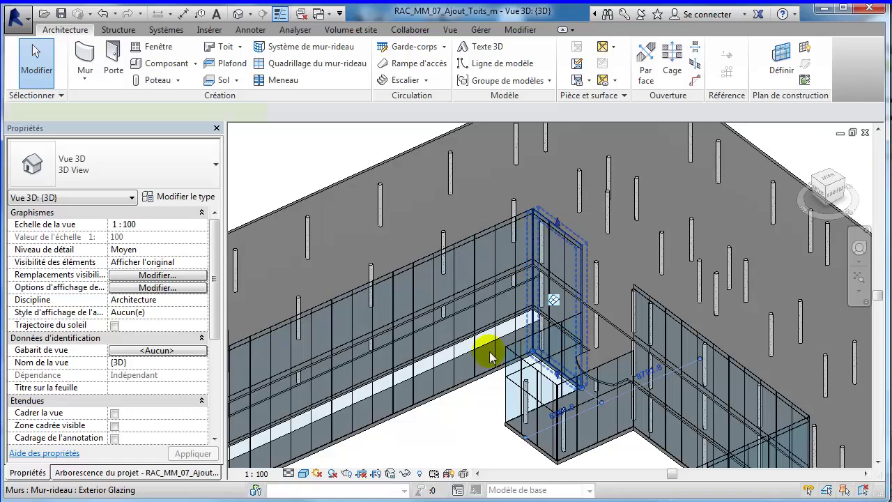
pyautogui.click(425, 431)
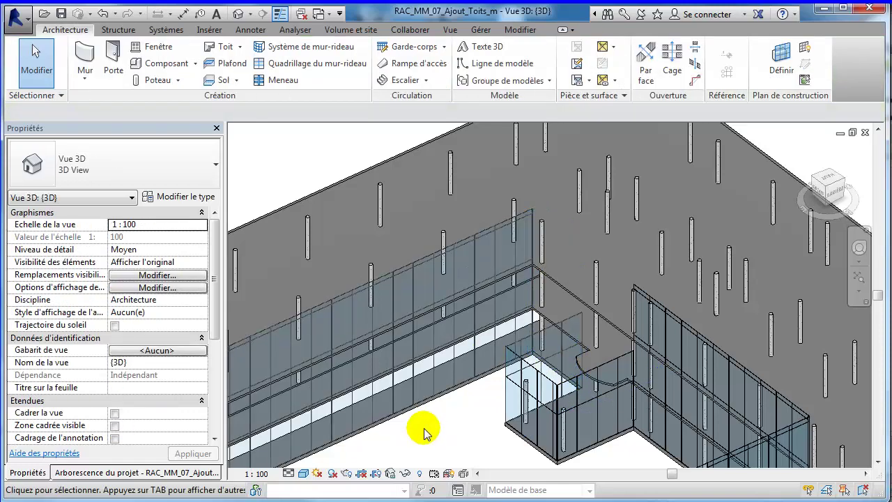
pyautogui.click(520, 30)
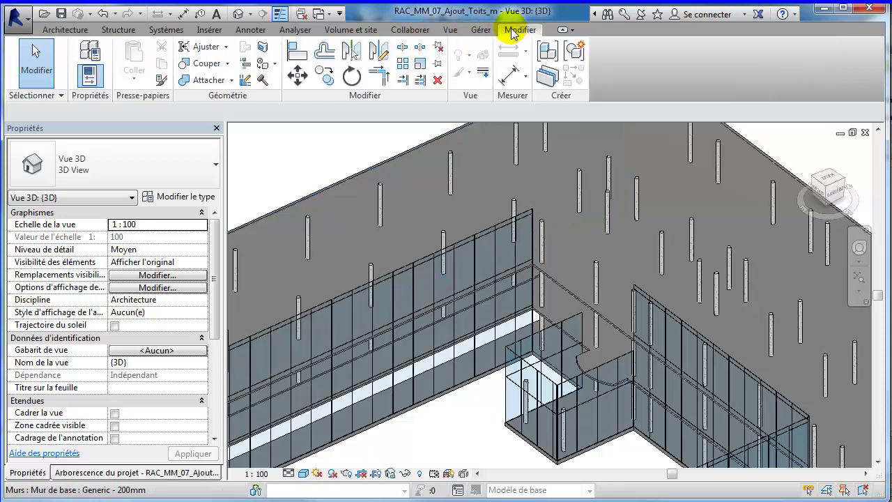
pyautogui.click(380, 84)
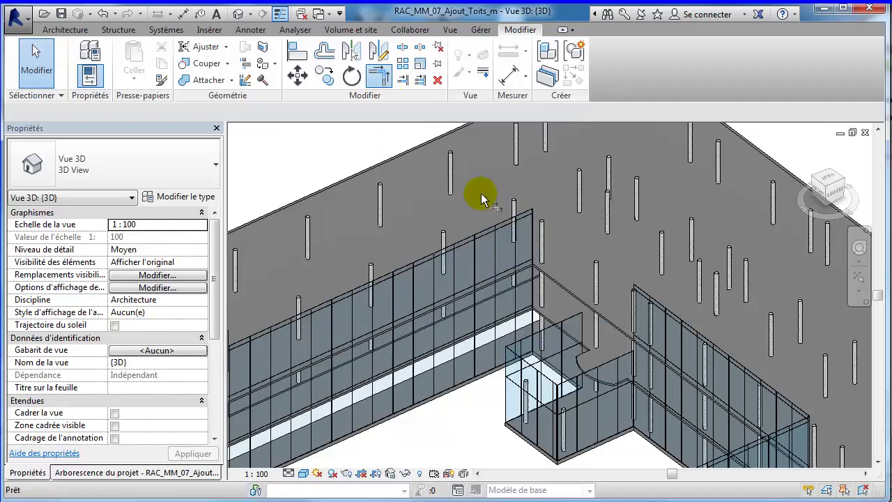
pyautogui.click(531, 227)
pyautogui.click(648, 305)
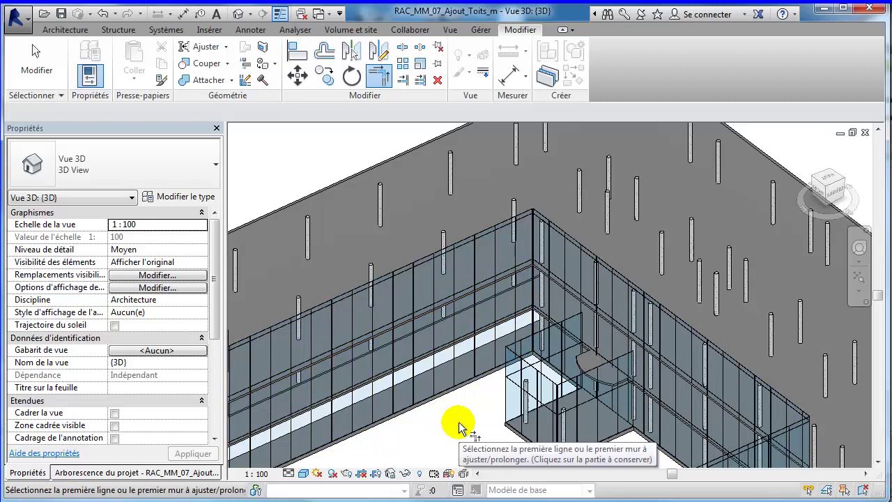
pyautogui.press('Escape')
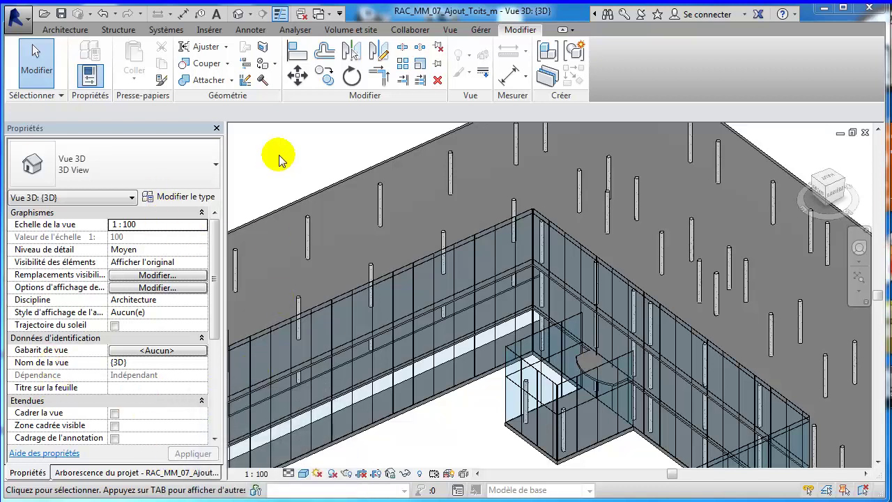
# Open the Roof floor plan, show its view properties, and zoom into the building.
pyautogui.click(77, 472)
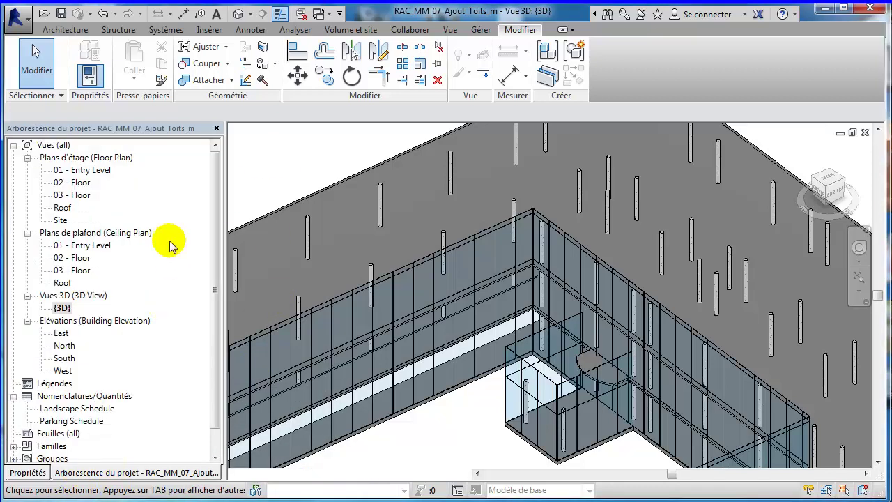
pyautogui.doubleClick(62, 207)
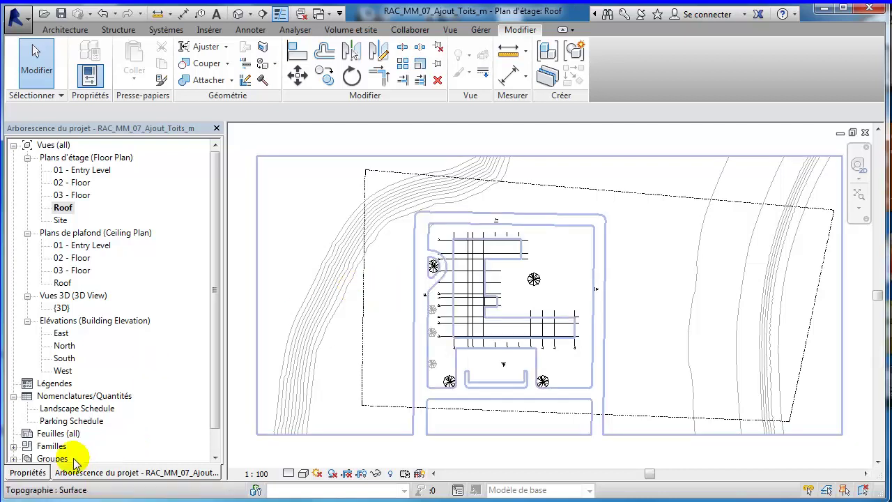
pyautogui.click(27, 472)
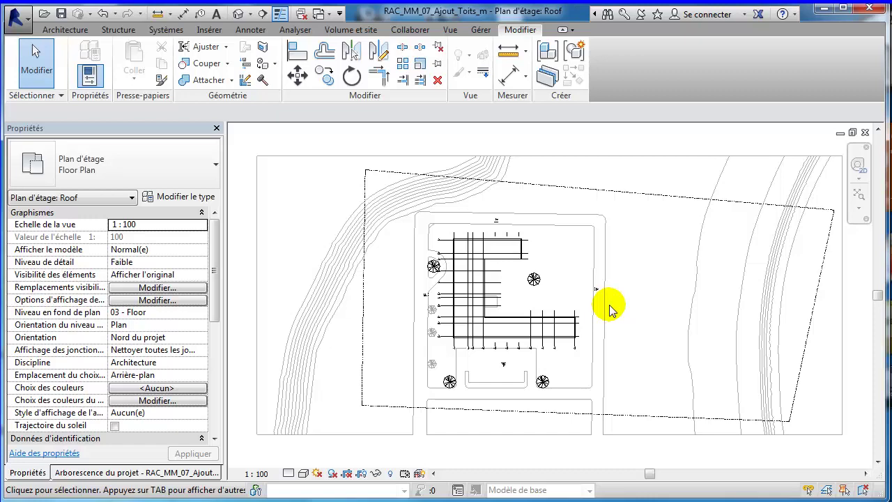
pyautogui.scroll(3, 508, 311)
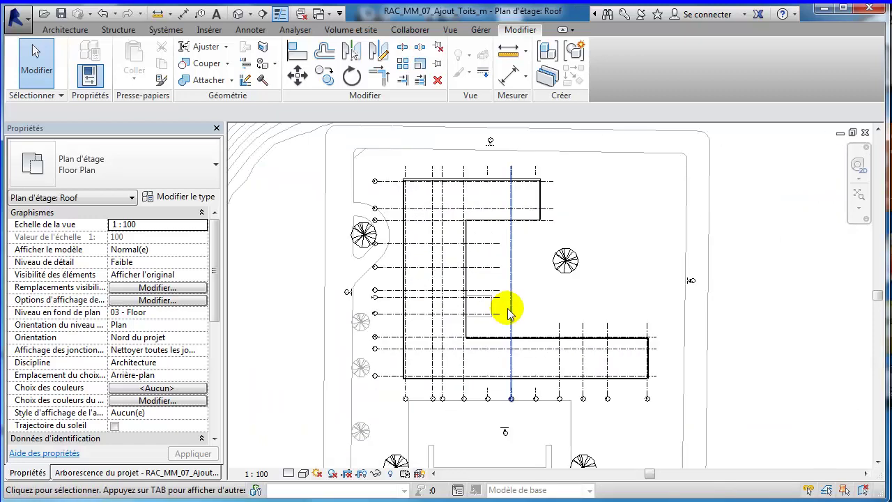
pyautogui.scroll(2, 508, 312)
pyautogui.moveTo(512, 313); pyautogui.dragTo(592, 392, button='middle')
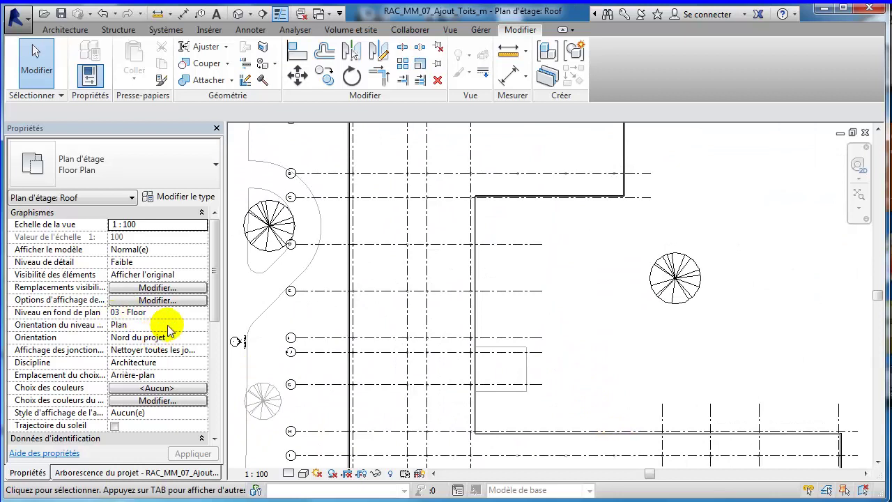
# Set the Roof plan's Niveau en fond de plan to Aucun(e) and apply it.
pyautogui.click(202, 312)
pyautogui.click(201, 313)
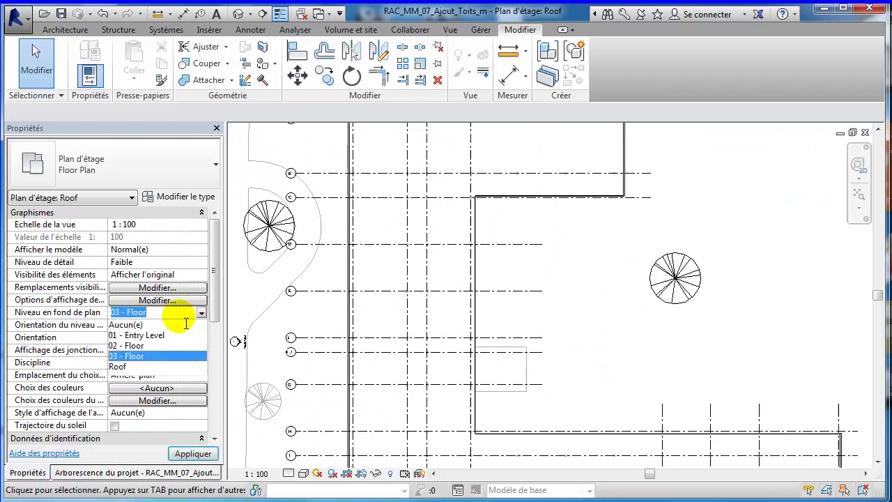
pyautogui.click(129, 325)
pyautogui.click(209, 454)
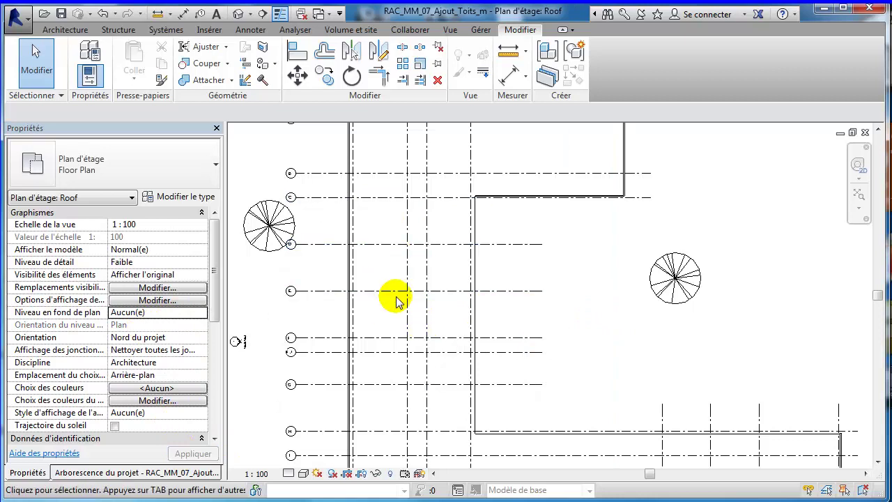
pyautogui.scroll(-2, 395, 297)
pyautogui.scroll(-1, 395, 296)
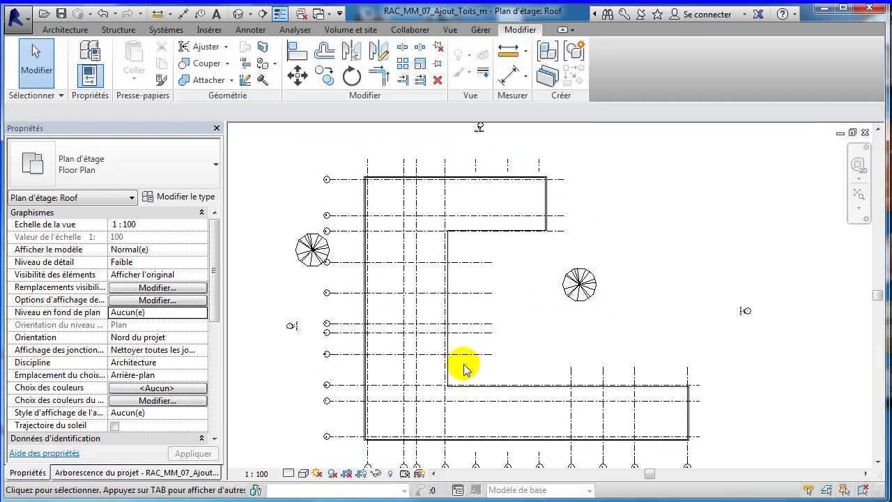
pyautogui.scroll(2, 464, 368)
pyautogui.scroll(1, 408, 364)
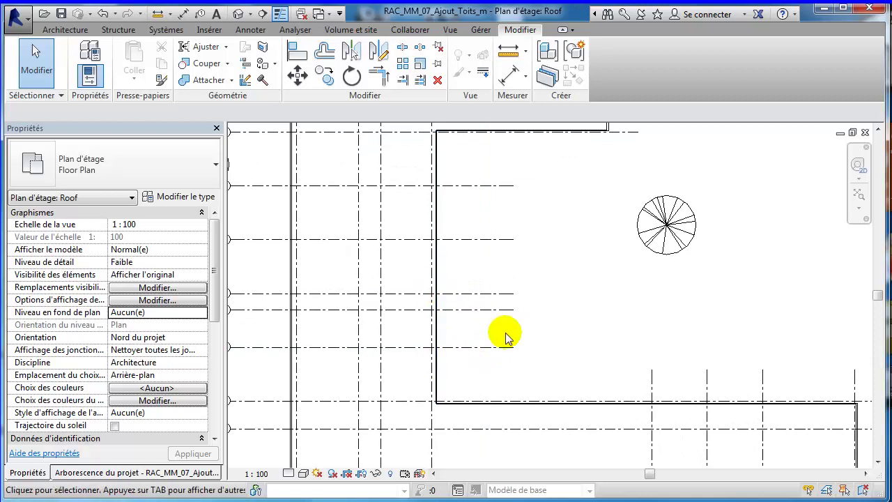
pyautogui.scroll(-2, 506, 337)
pyautogui.moveTo(522, 349); pyautogui.dragTo(544, 335, button='middle')
pyautogui.scroll(1, 538, 335)
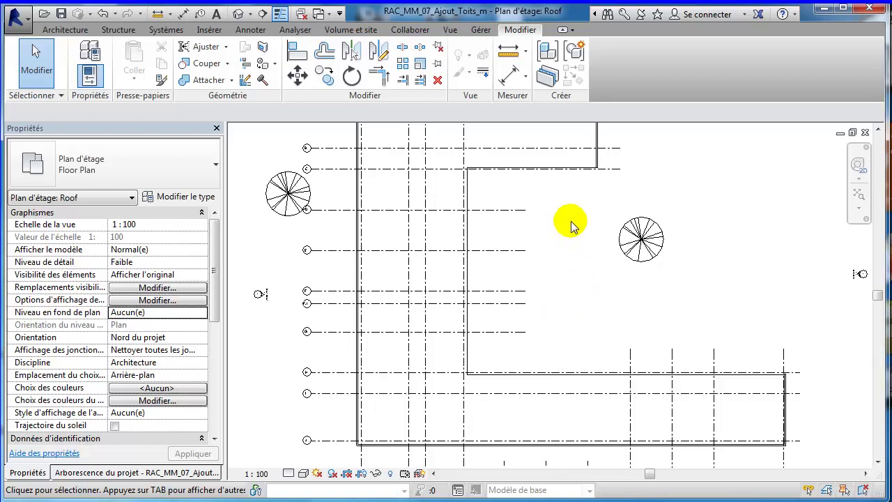
pyautogui.moveTo(572, 226); pyautogui.dragTo(583, 304, button='middle')
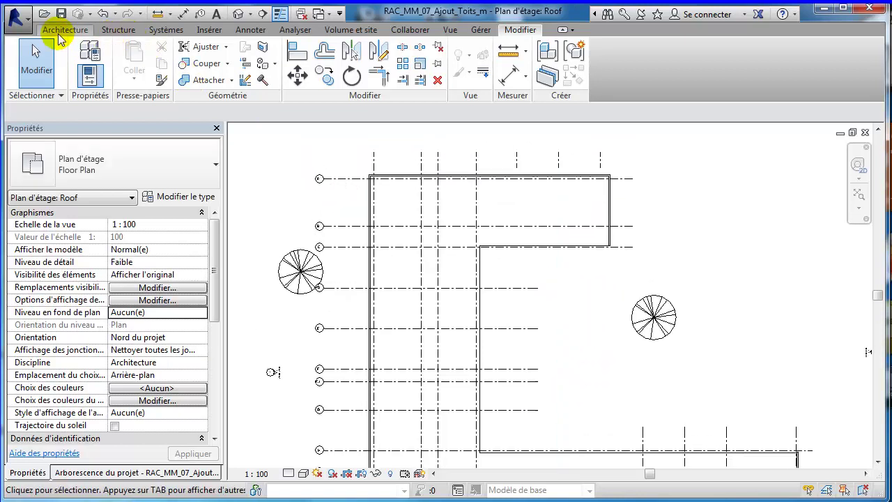
# Start a roof by footprint and switch to Pick Lines, centred on the building's top wing.
pyautogui.click(62, 30)
pyautogui.click(225, 47)
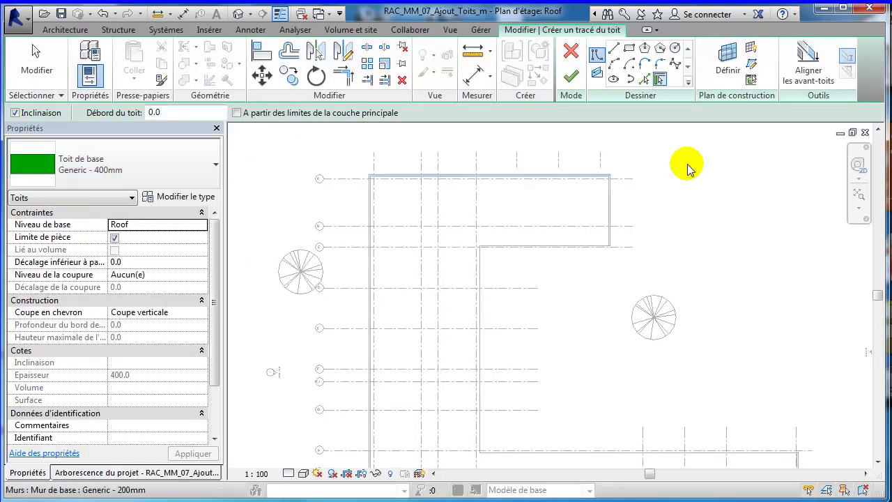
pyautogui.moveTo(580, 200); pyautogui.dragTo(698, 213, button='middle')
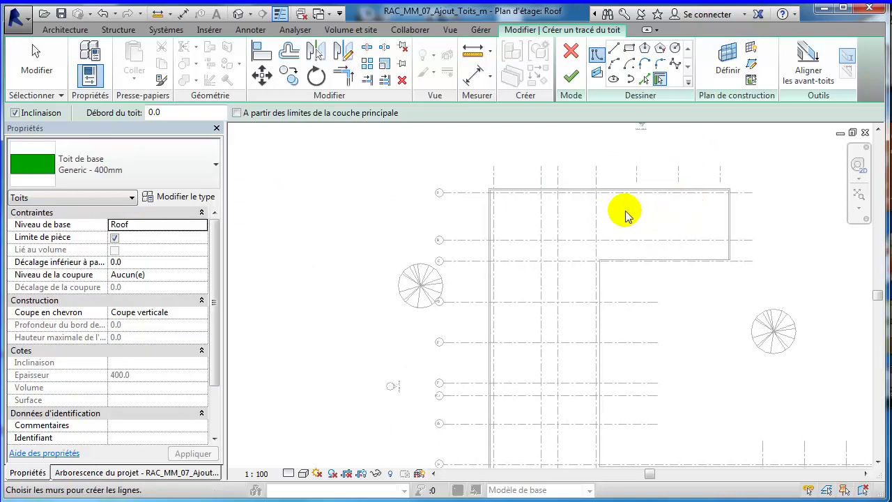
pyautogui.scroll(2, 649, 209)
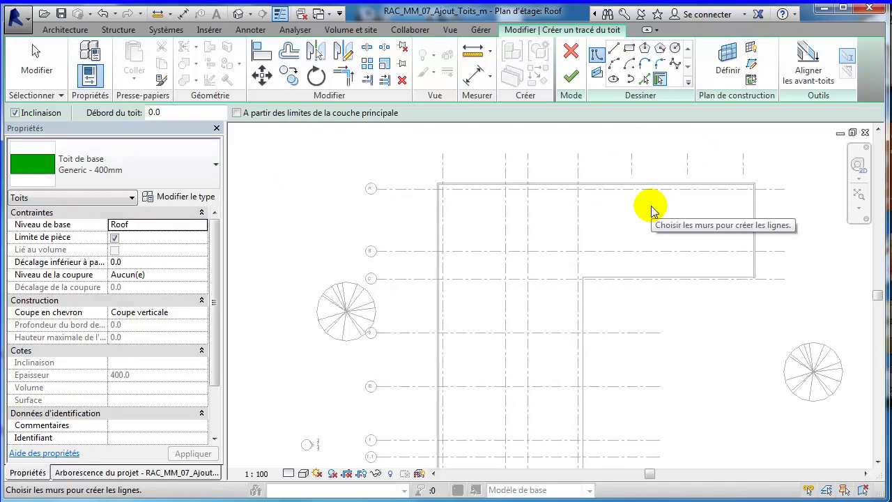
pyautogui.scroll(1, 651, 209)
pyautogui.scroll(1, 652, 209)
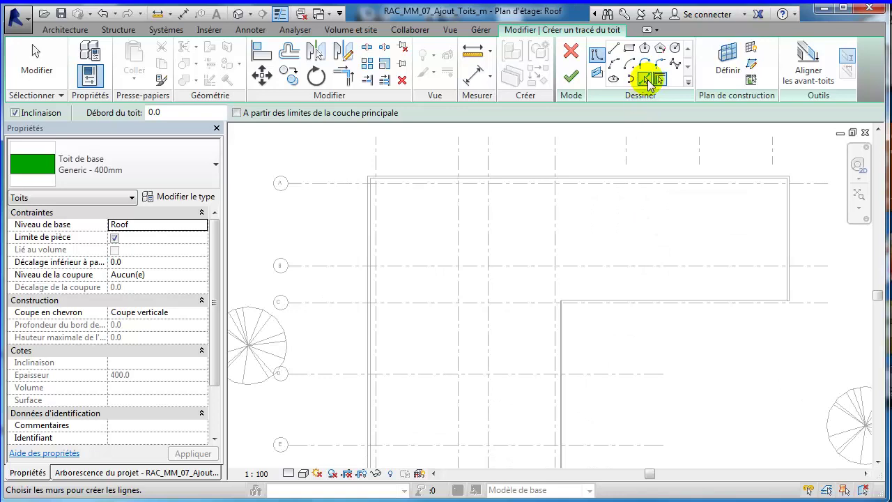
pyautogui.click(647, 80)
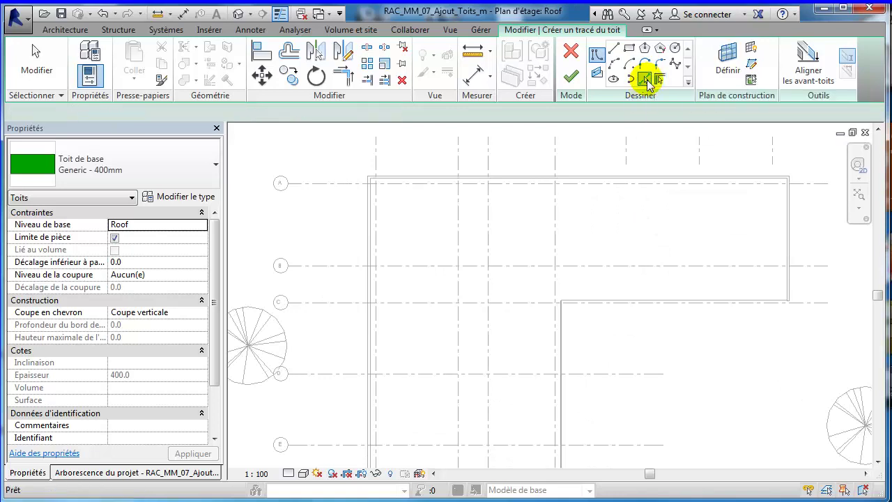
pyautogui.scroll(2, 409, 185)
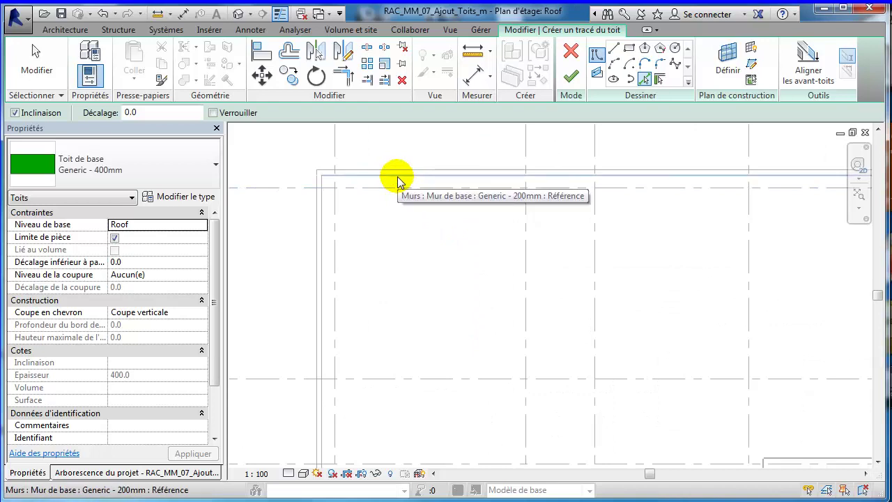
# Pick the top, bottom and right exterior walls as 30° sloped roof edges.
pyautogui.click(397, 180)
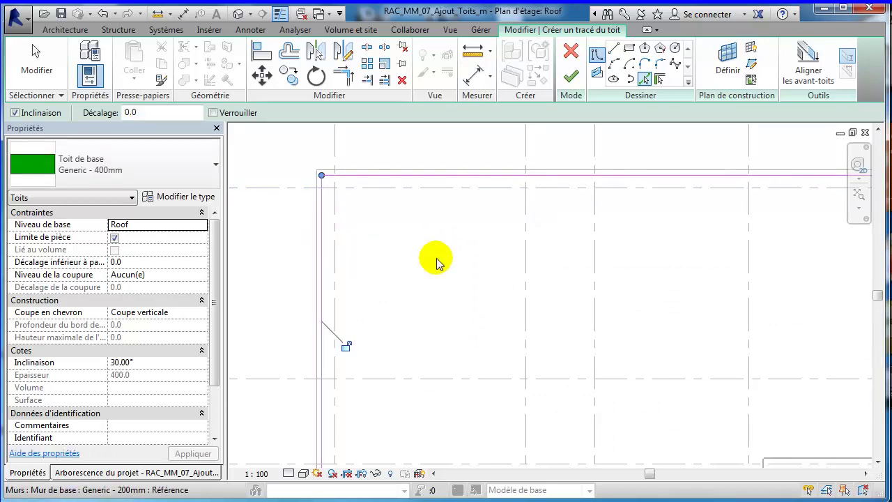
pyautogui.moveTo(439, 299)
pyautogui.mouseDown(button='middle')
pyautogui.moveTo(442, 193)
pyautogui.moveTo(424, 284)
pyautogui.moveTo(372, 300)
pyautogui.mouseUp(button='middle')
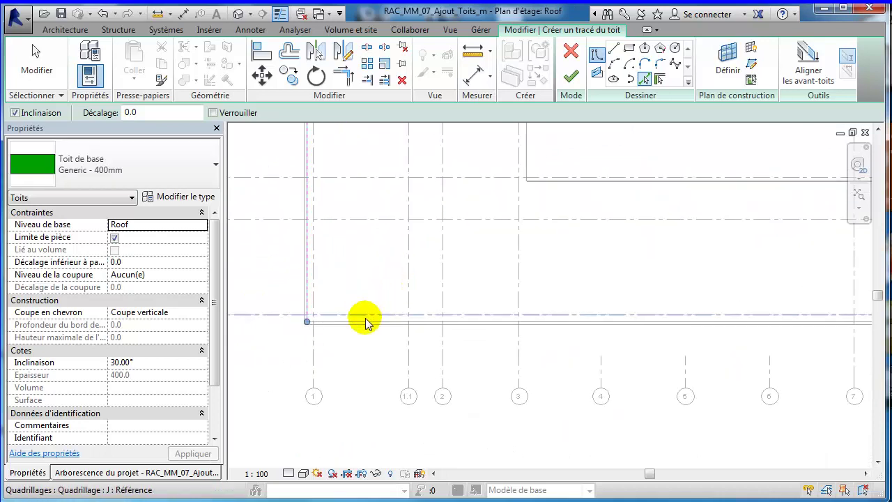
pyautogui.click(365, 317)
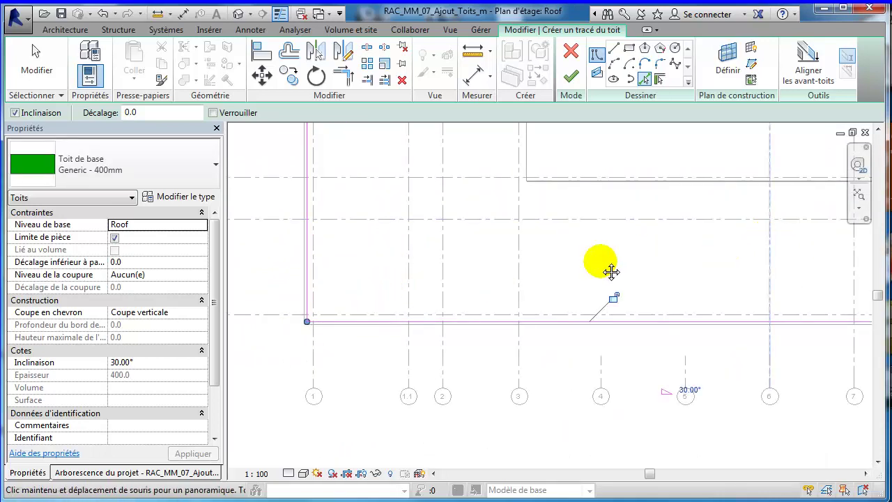
pyautogui.moveTo(610, 269); pyautogui.dragTo(603, 276, button='middle')
pyautogui.moveTo(753, 269); pyautogui.dragTo(581, 280, button='middle')
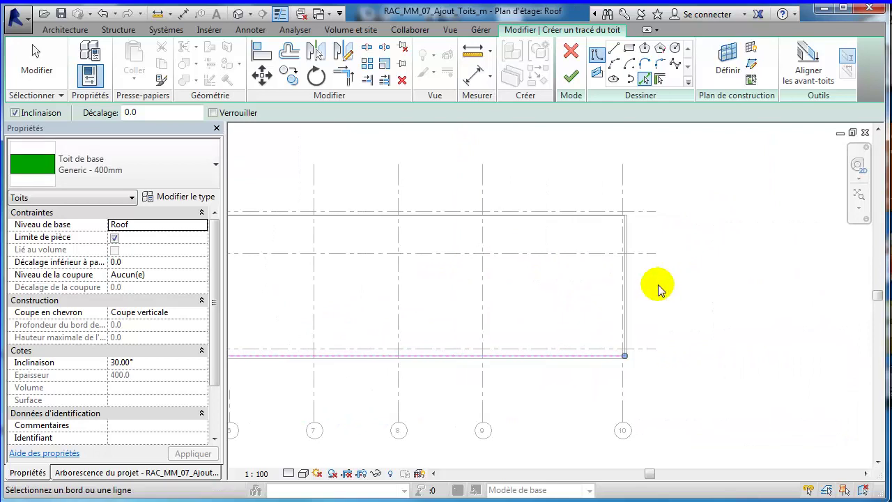
pyautogui.scroll(2, 593, 289)
pyautogui.scroll(3, 590, 300)
pyautogui.click(583, 334)
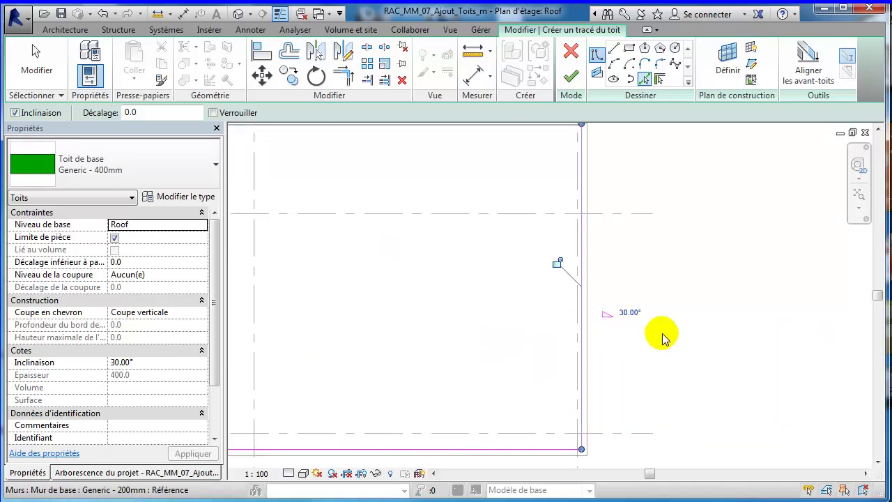
pyautogui.scroll(-2, 495, 245)
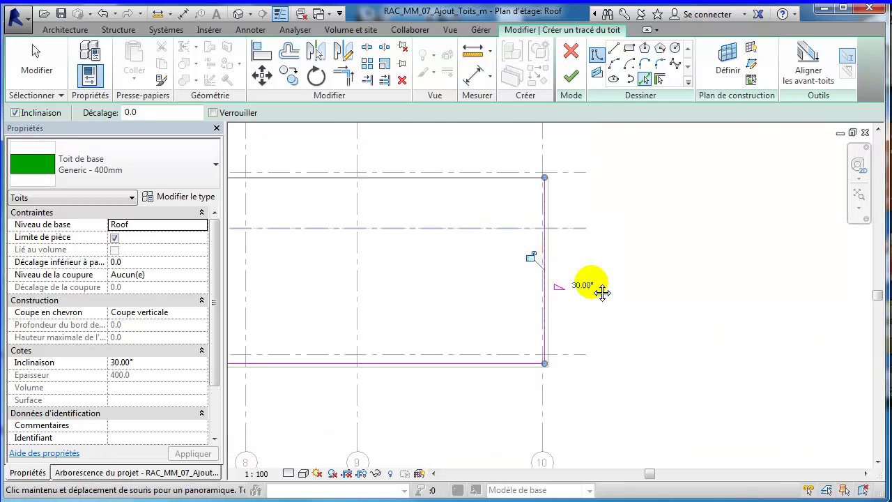
pyautogui.moveTo(496, 245); pyautogui.dragTo(618, 256, button='middle')
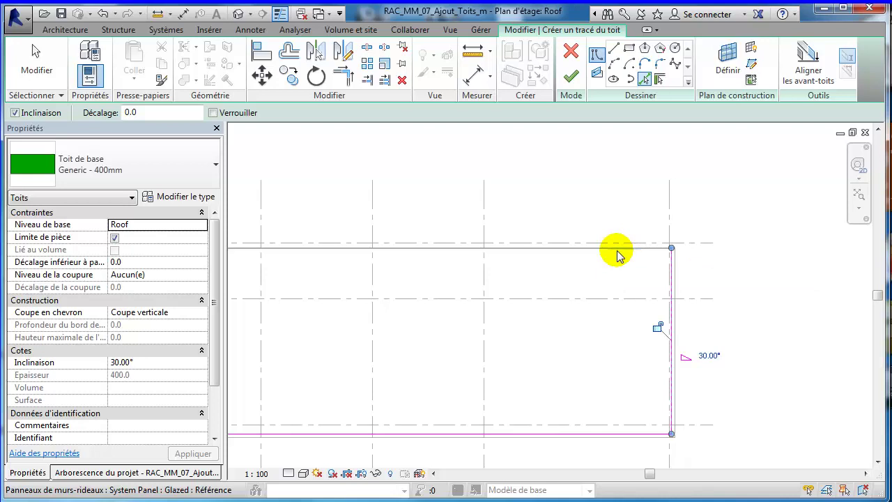
# Add roof edges along the Exterior Glazing wall and adjoining walls, then review the L-shaped outline.
pyautogui.scroll(3, 618, 255)
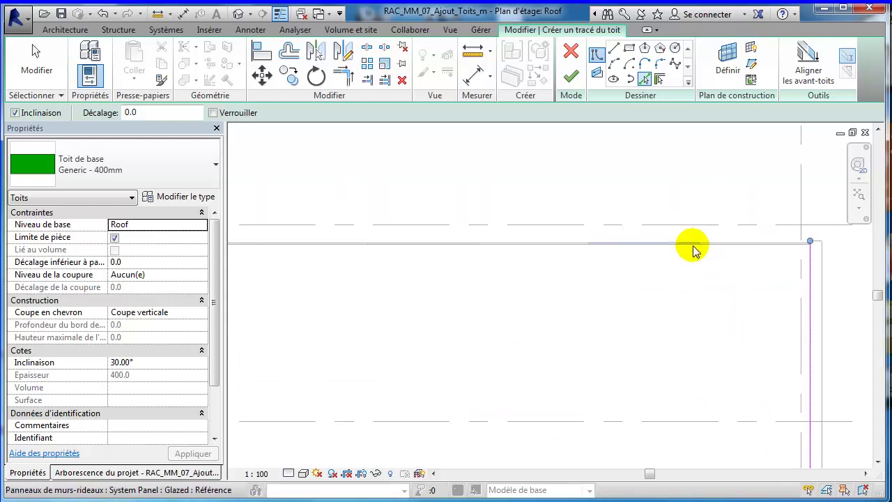
pyautogui.scroll(2, 704, 249)
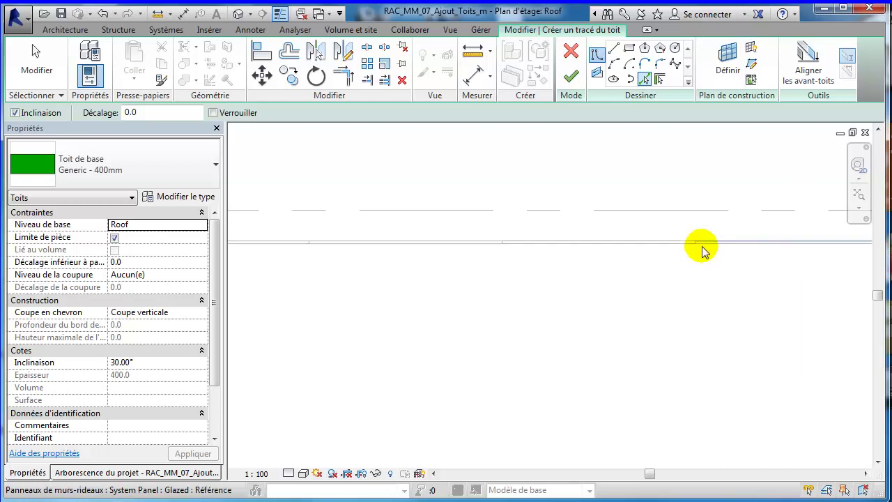
pyautogui.scroll(1, 694, 250)
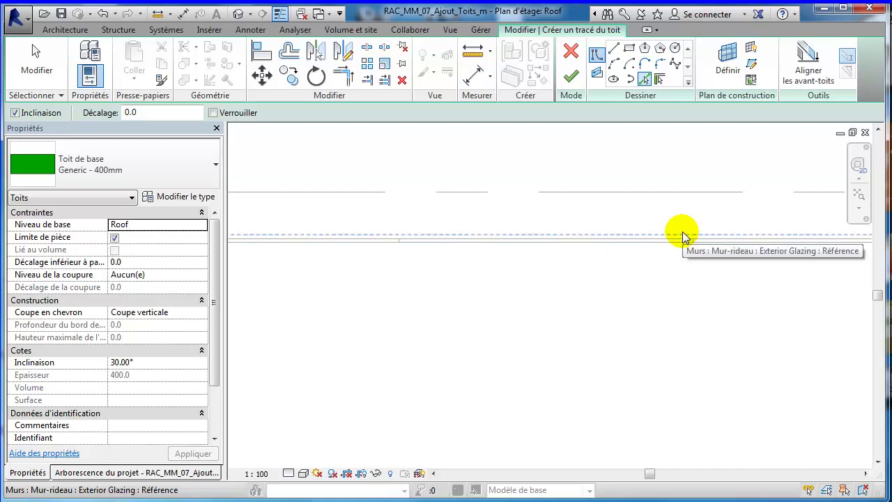
pyautogui.click(683, 231)
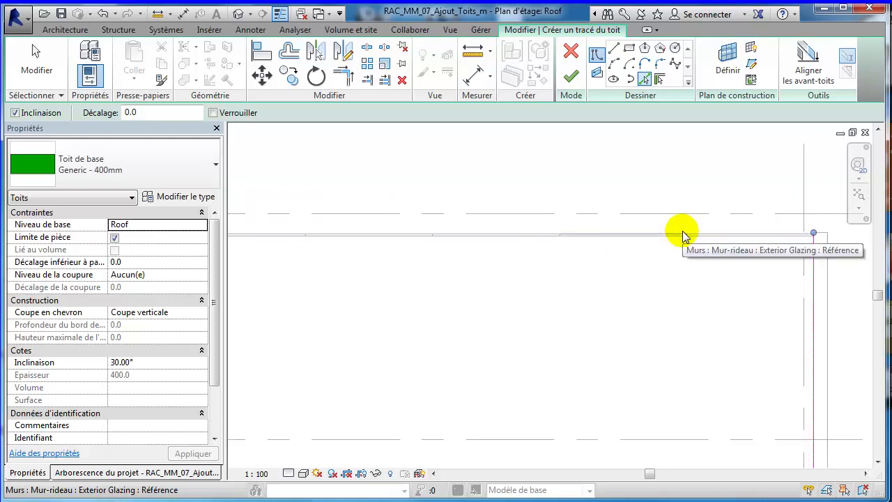
pyautogui.scroll(-1, 683, 230)
pyautogui.scroll(-1, 687, 235)
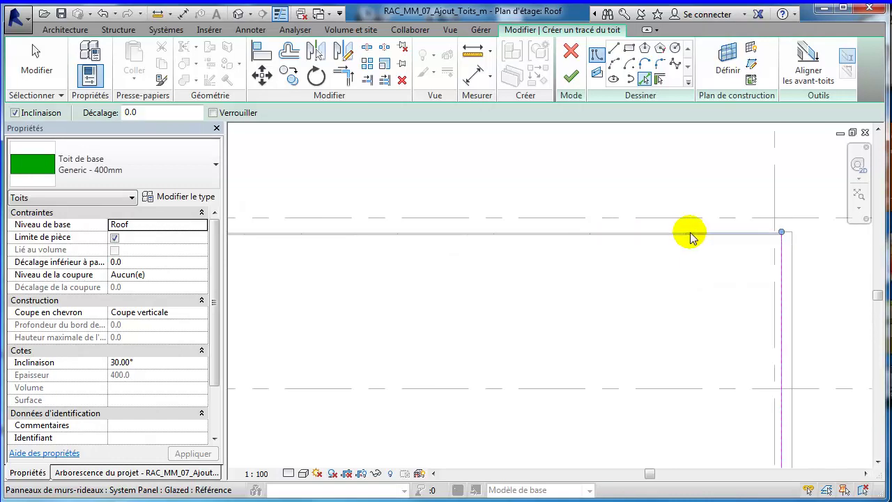
pyautogui.scroll(2, 692, 237)
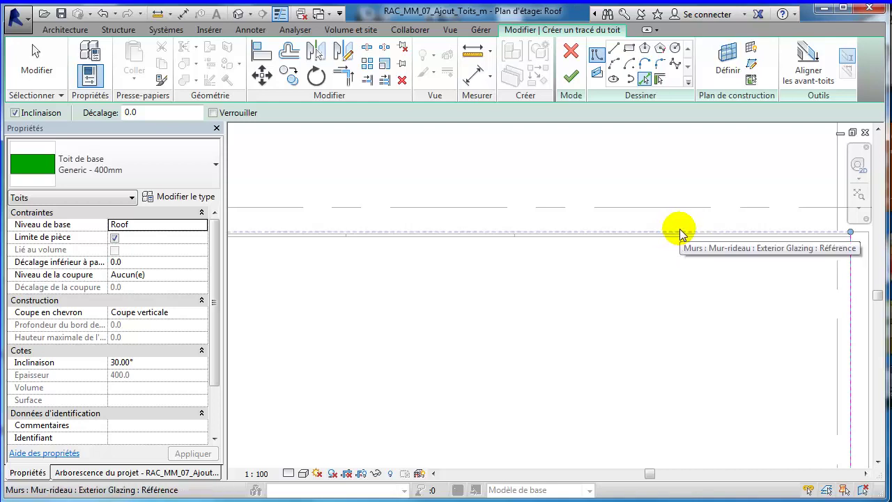
pyautogui.click(681, 234)
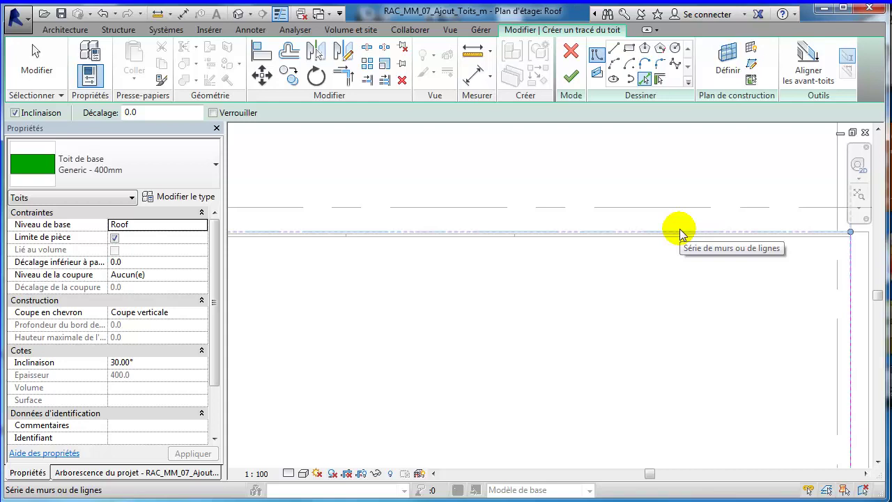
pyautogui.click(681, 233)
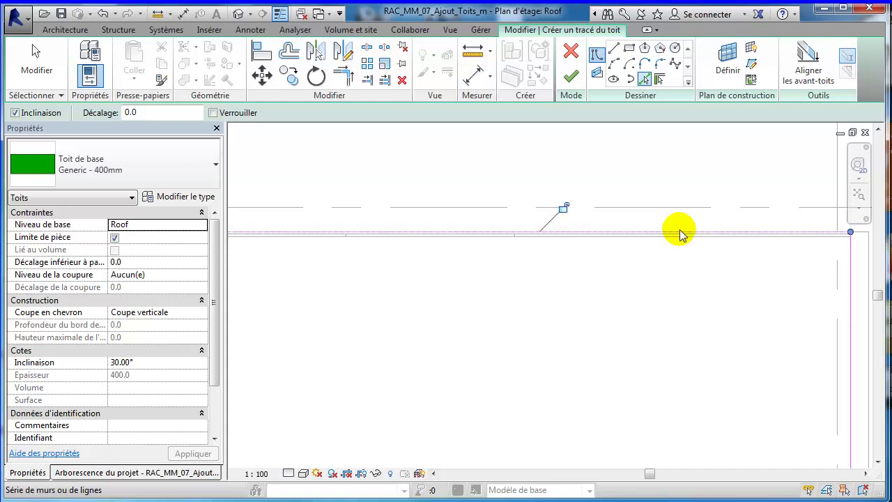
pyautogui.scroll(-3, 652, 316)
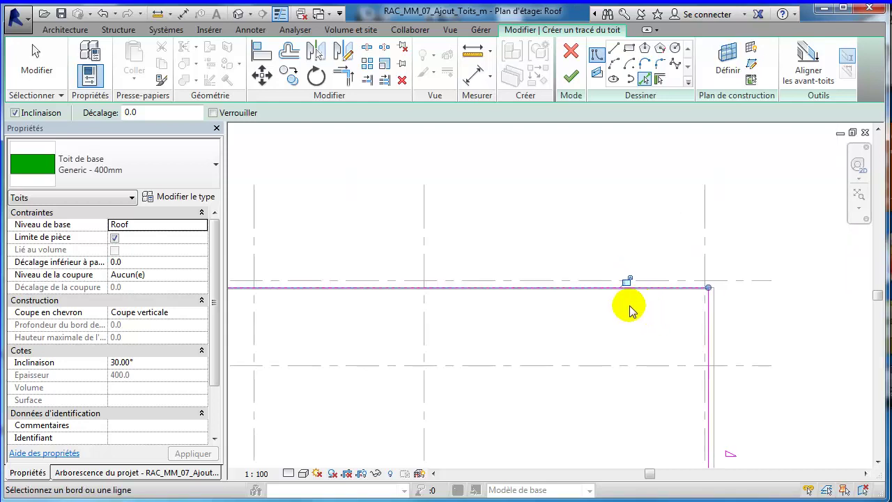
pyautogui.moveTo(504, 272); pyautogui.dragTo(640, 267, button='middle')
pyautogui.scroll(-2, 627, 259)
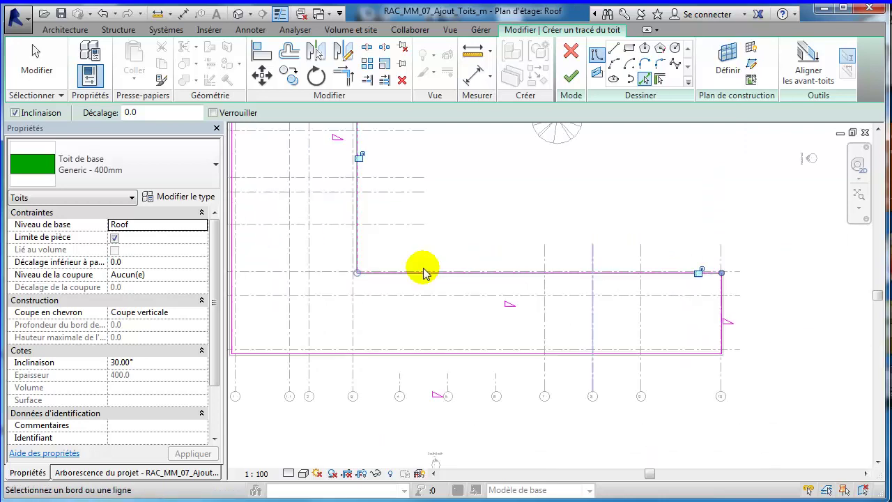
pyautogui.moveTo(442, 199); pyautogui.dragTo(442, 383, button='middle')
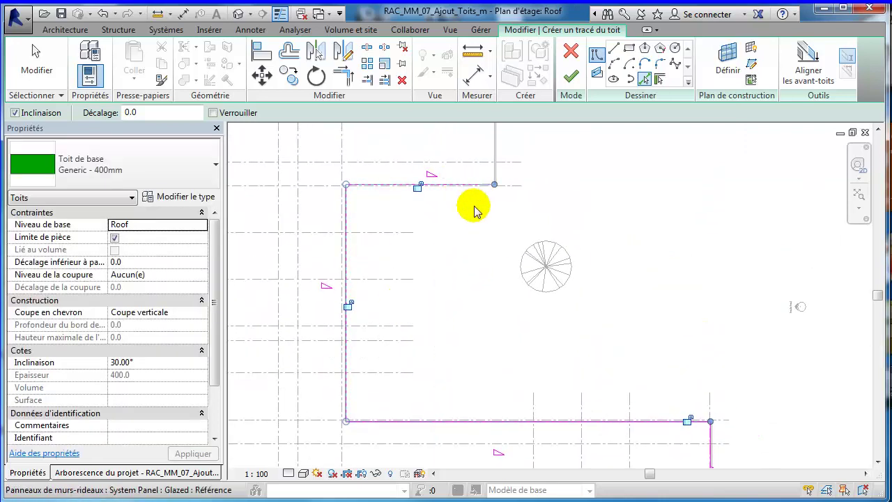
pyautogui.moveTo(474, 205)
pyautogui.mouseDown(button='middle')
pyautogui.moveTo(504, 235)
pyautogui.moveTo(530, 213)
pyautogui.mouseUp(button='middle')
pyautogui.scroll(2, 530, 212)
pyautogui.scroll(2, 551, 216)
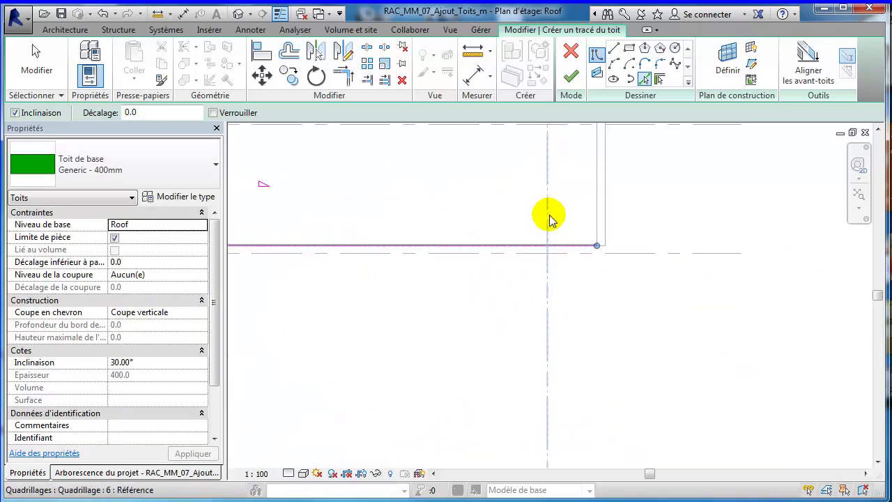
pyautogui.scroll(2, 561, 229)
pyautogui.moveTo(580, 229); pyautogui.dragTo(576, 188, button='middle')
pyautogui.scroll(2, 578, 186)
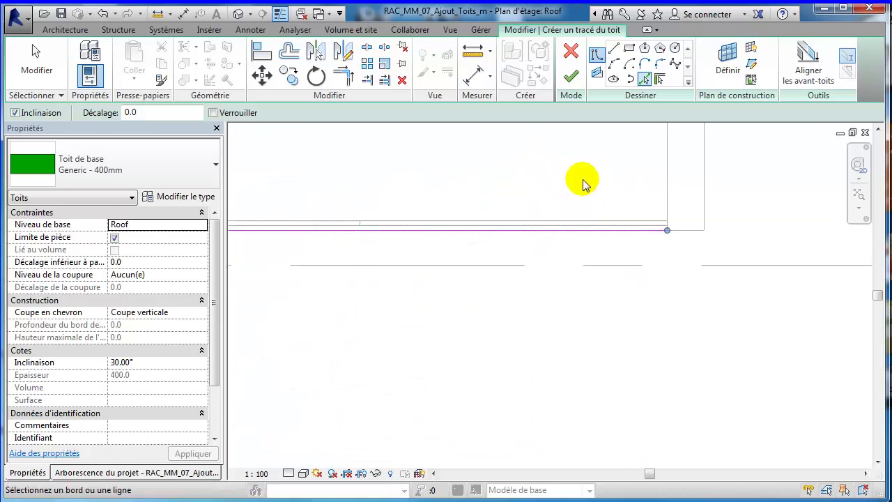
pyautogui.scroll(1, 591, 193)
pyautogui.scroll(1, 601, 202)
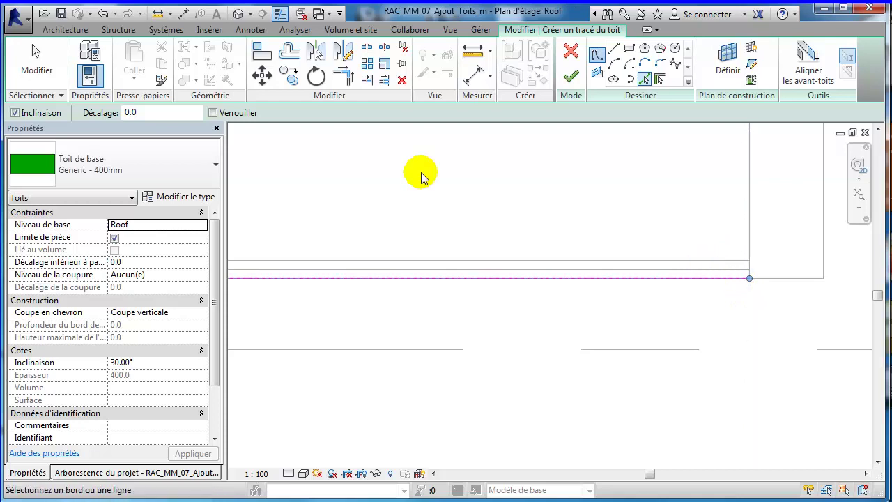
# Align two roof sketch edges onto their adjacent wall lines.
pyautogui.click(264, 56)
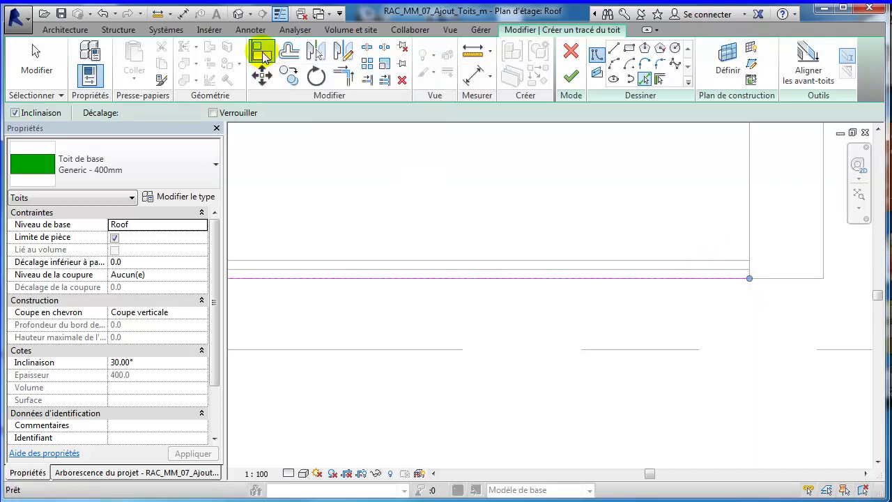
pyautogui.click(611, 260)
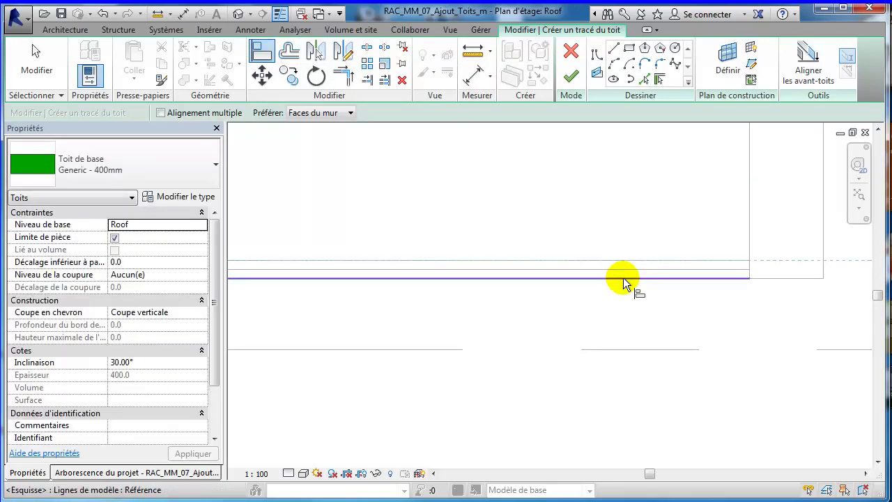
pyautogui.click(624, 277)
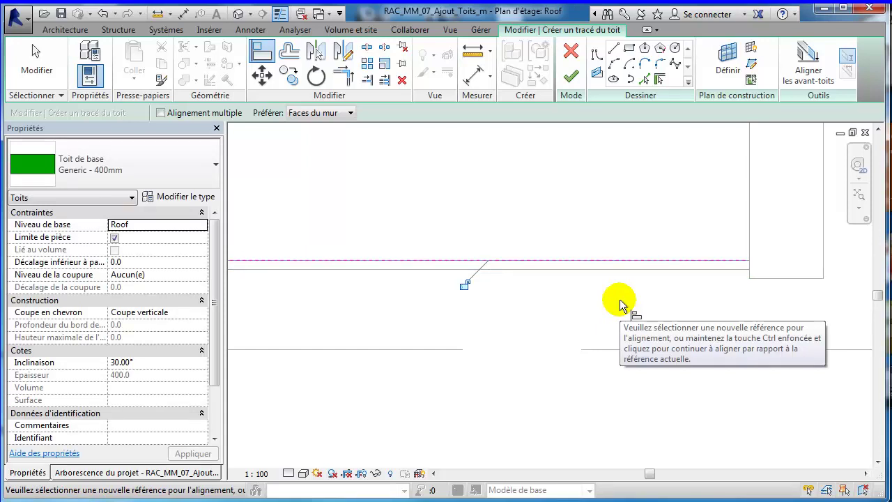
pyautogui.moveTo(469, 336)
pyautogui.mouseDown(button='middle')
pyautogui.moveTo(578, 281)
pyautogui.moveTo(455, 302)
pyautogui.mouseUp(button='middle')
pyautogui.moveTo(398, 339); pyautogui.dragTo(660, 300, button='middle')
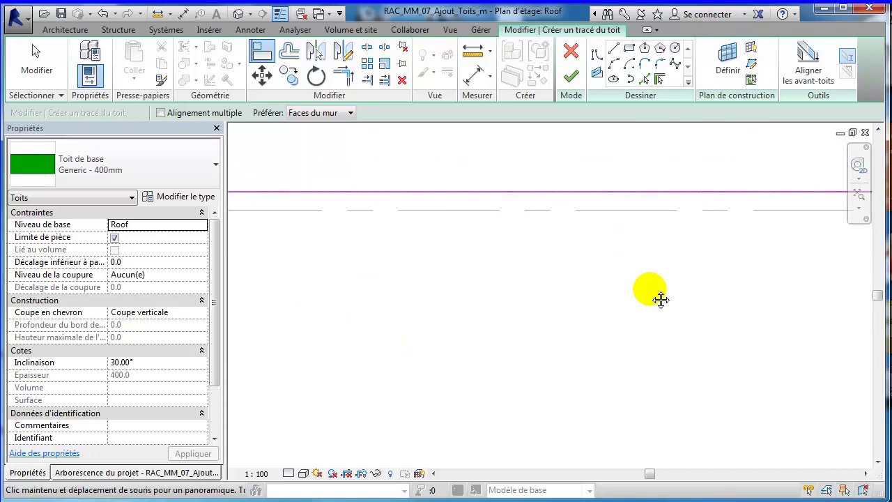
pyautogui.scroll(-3, 548, 272)
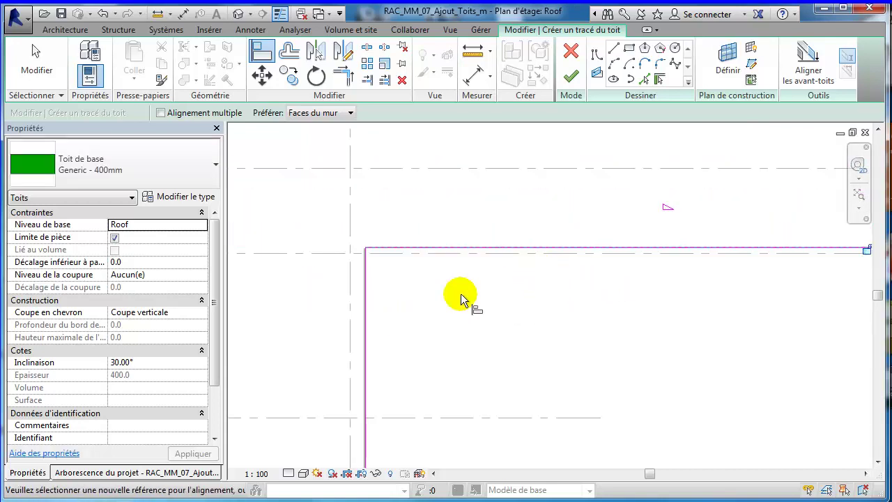
pyautogui.moveTo(462, 281); pyautogui.dragTo(504, 279, button='middle')
pyautogui.scroll(3, 509, 279)
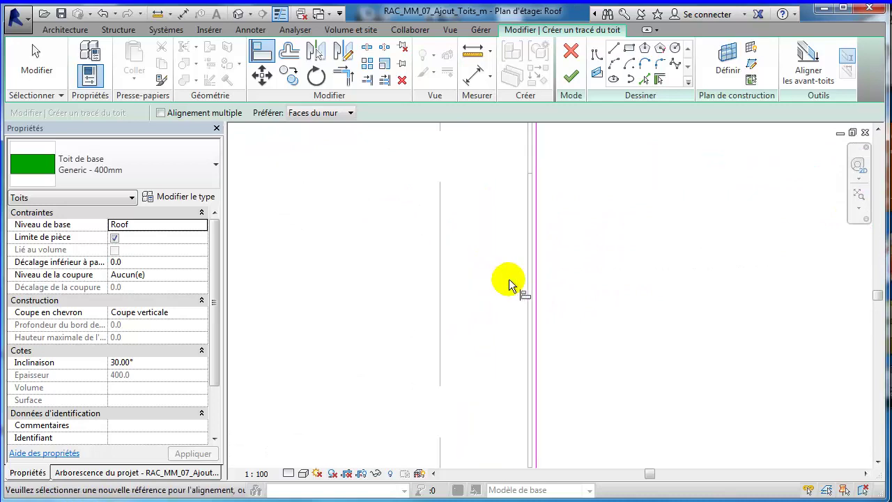
pyautogui.scroll(1, 509, 279)
pyautogui.click(538, 289)
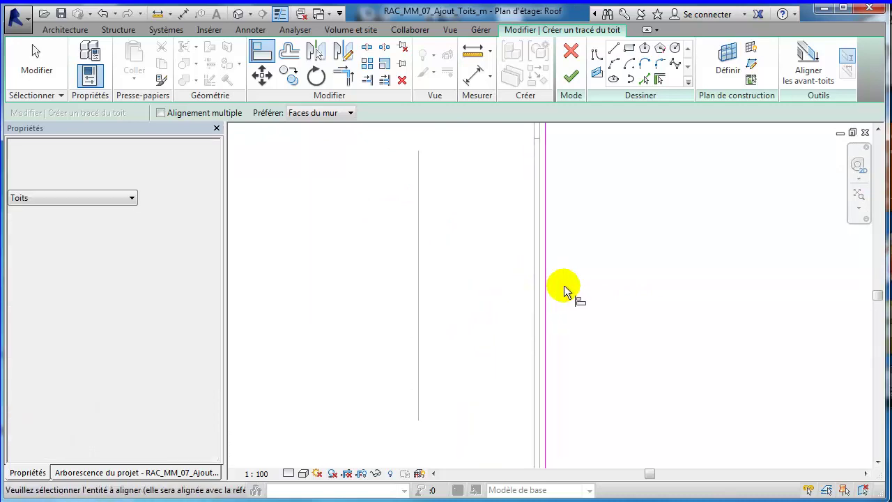
pyautogui.click(546, 288)
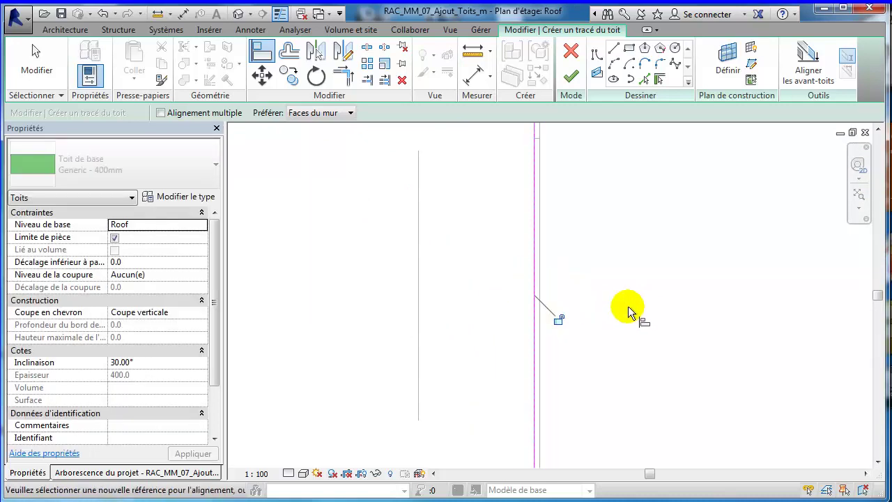
# Align another sketch edge onto its reference line and zoom out over the whole sketch.
pyautogui.scroll(-2, 626, 307)
pyautogui.moveTo(623, 309)
pyautogui.mouseDown(button='middle')
pyautogui.moveTo(685, 365)
pyautogui.moveTo(572, 253)
pyautogui.moveTo(623, 413)
pyautogui.moveTo(458, 159)
pyautogui.mouseUp(button='middle')
pyautogui.scroll(1, 520, 351)
pyautogui.scroll(1, 519, 345)
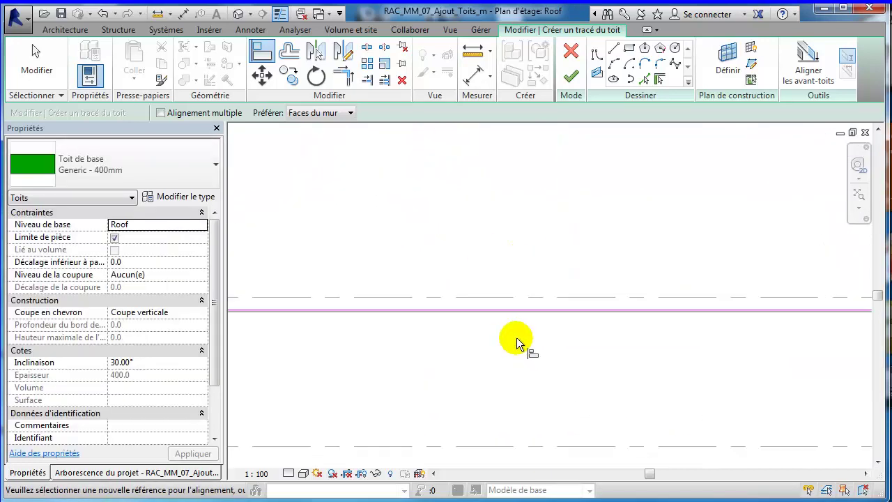
pyautogui.scroll(1, 517, 331)
pyautogui.scroll(1, 520, 313)
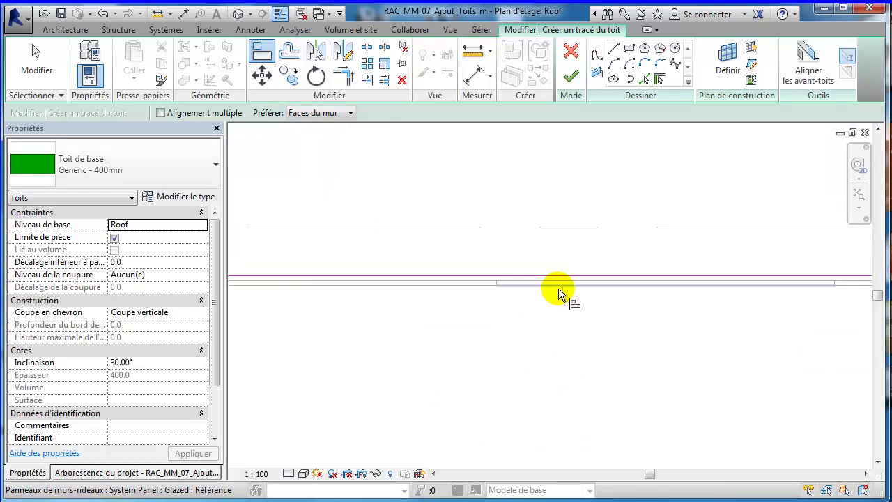
pyautogui.scroll(2, 579, 293)
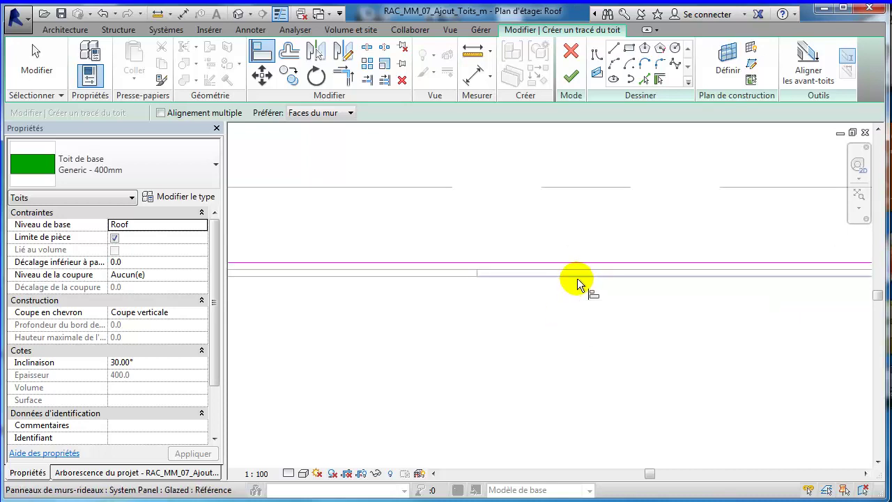
pyautogui.click(578, 278)
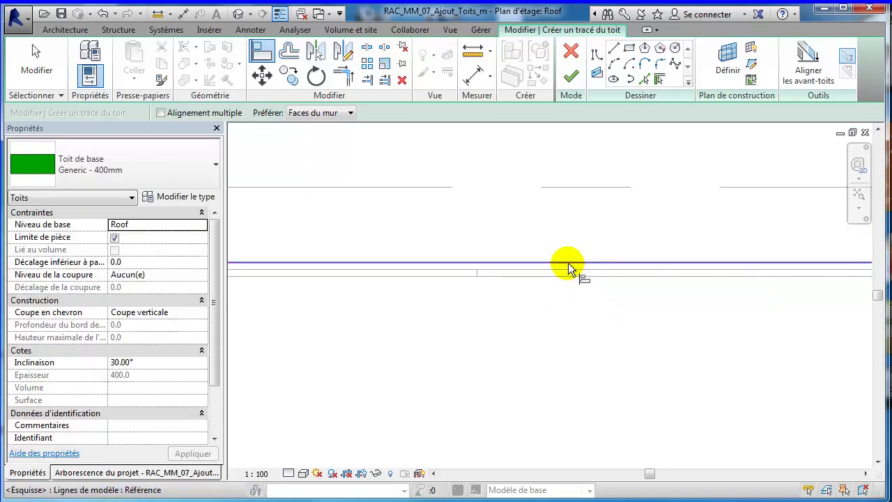
pyautogui.click(569, 263)
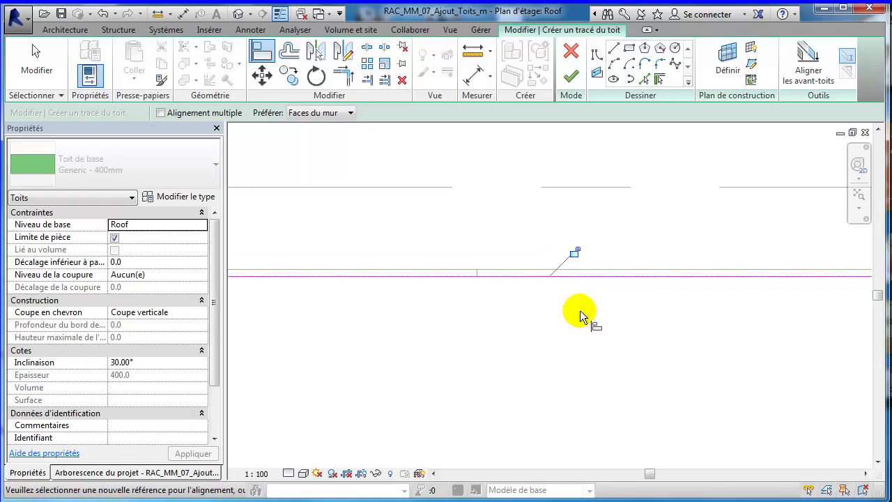
pyautogui.scroll(-1, 580, 310)
pyautogui.scroll(-2, 566, 319)
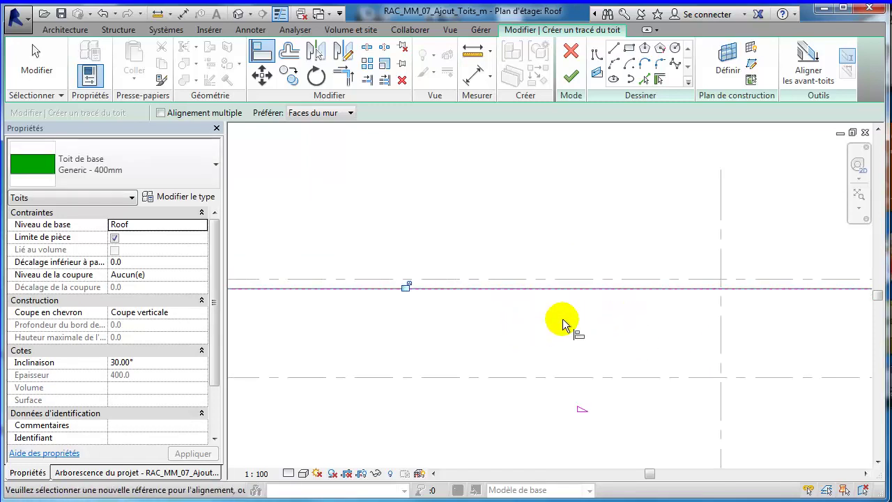
pyautogui.scroll(-1, 731, 342)
pyautogui.moveTo(601, 329)
pyautogui.mouseDown(button='middle')
pyautogui.moveTo(662, 339)
pyautogui.moveTo(648, 335)
pyautogui.mouseUp(button='middle')
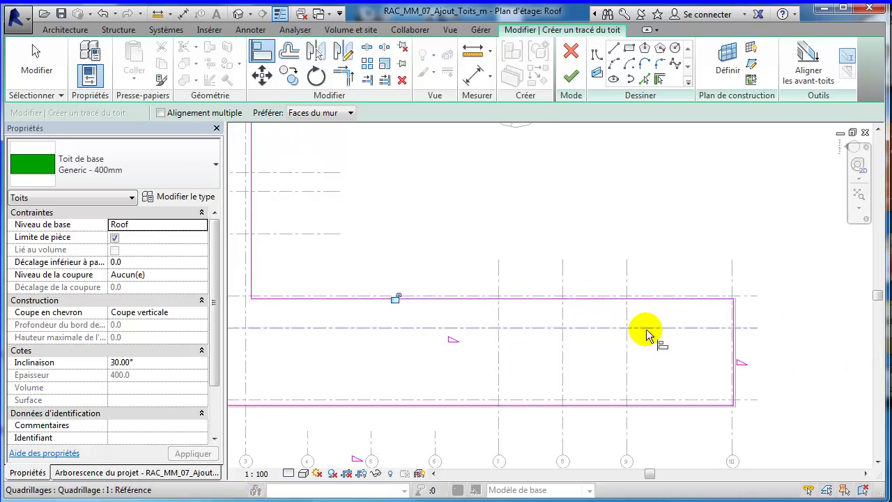
# Try finishing the roof sketch, dismiss the closed-loop error, and select the vertical corner line.
pyautogui.click(576, 78)
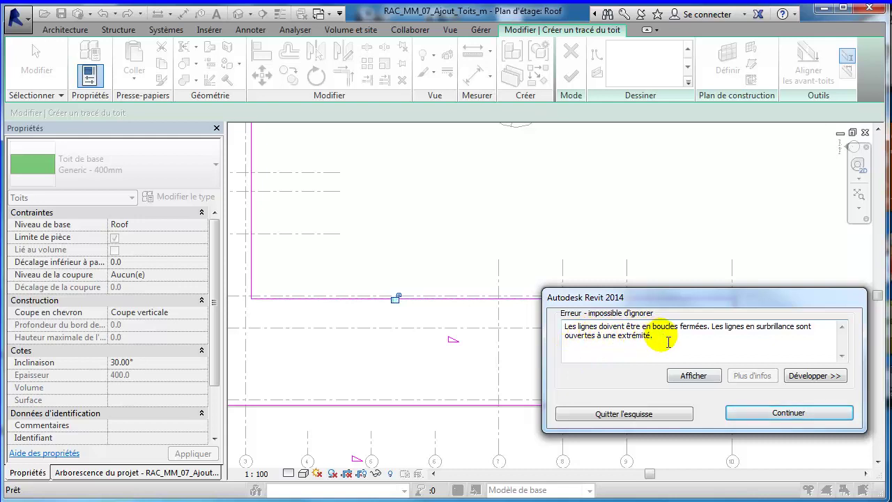
pyautogui.click(779, 413)
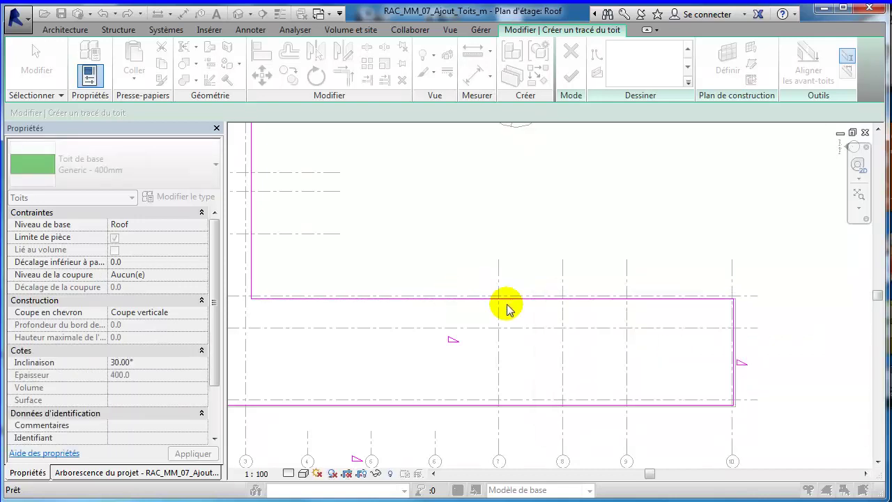
pyautogui.scroll(3, 729, 314)
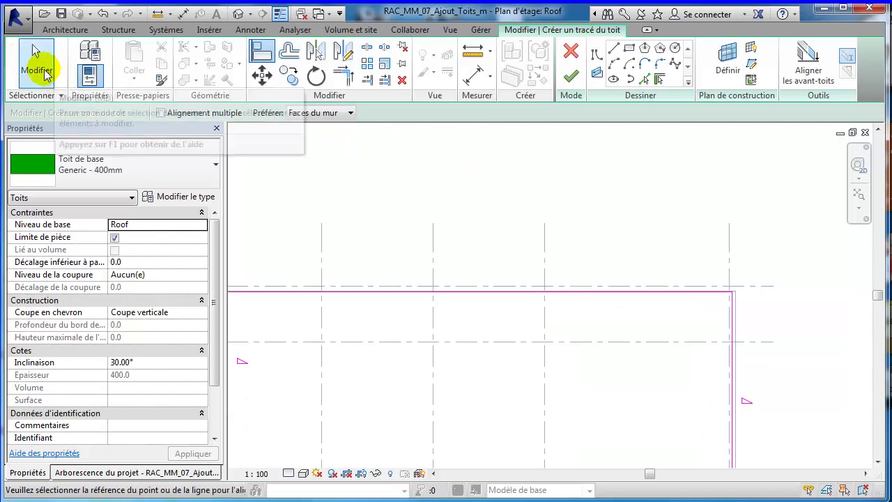
pyautogui.click(31, 66)
pyautogui.scroll(3, 697, 296)
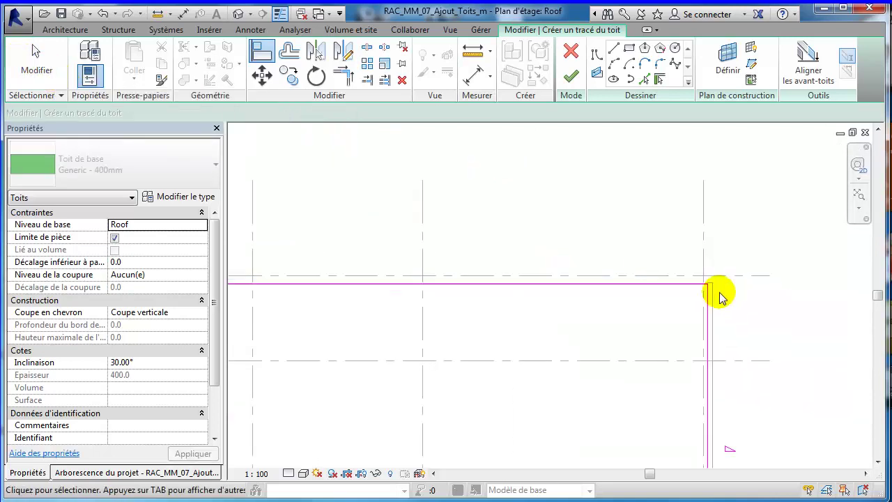
pyautogui.scroll(2, 701, 297)
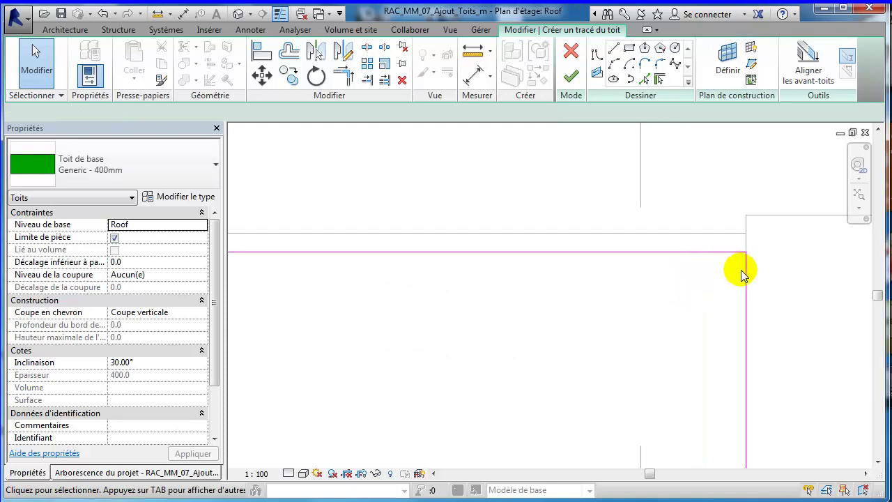
pyautogui.moveTo(739, 269); pyautogui.dragTo(697, 303, button='middle')
pyautogui.scroll(2, 683, 293)
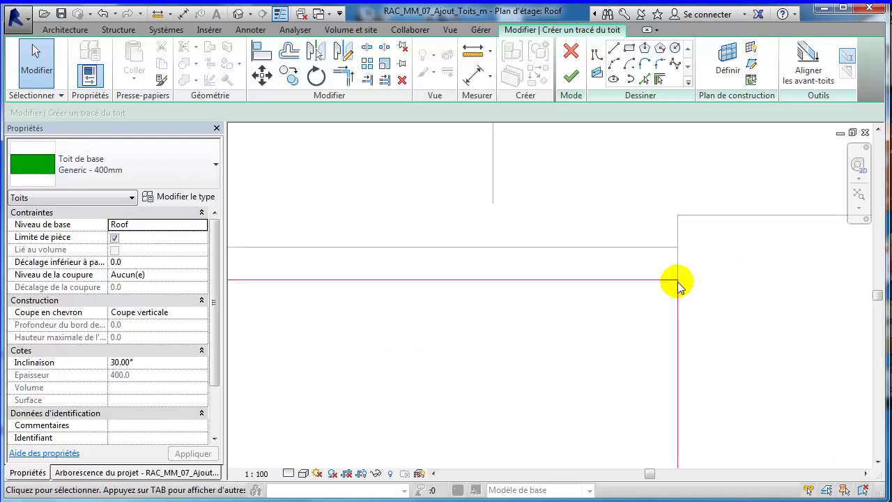
pyautogui.click(677, 307)
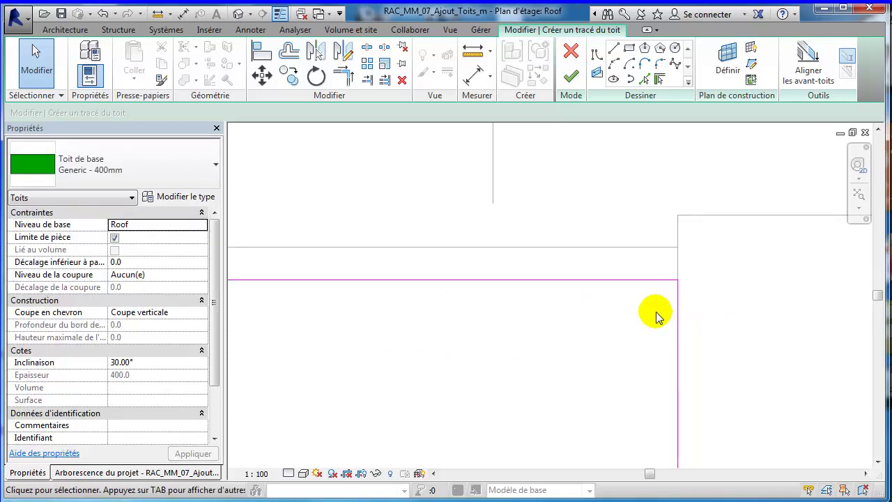
# Add a sketch line on the right-hand wall with Pick Walls and retry finishing, which errors again.
pyautogui.scroll(-4, 655, 313)
pyautogui.scroll(-2, 655, 307)
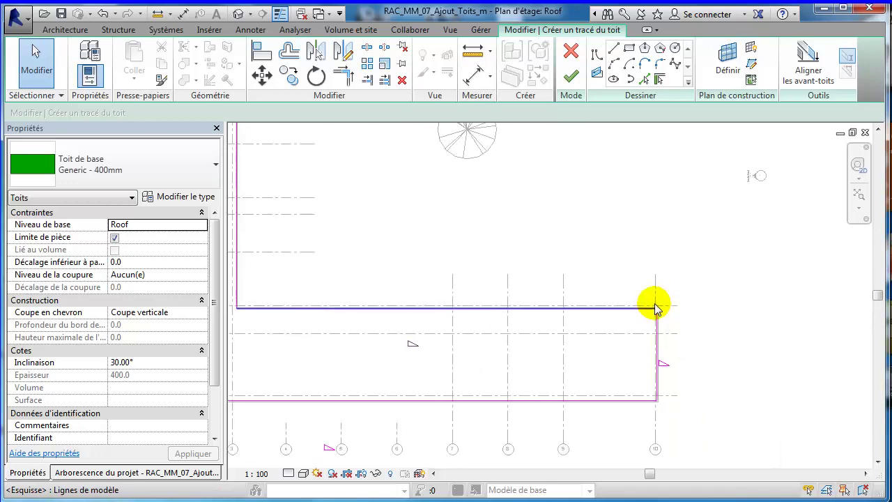
pyautogui.scroll(-3, 649, 296)
pyautogui.scroll(3, 582, 225)
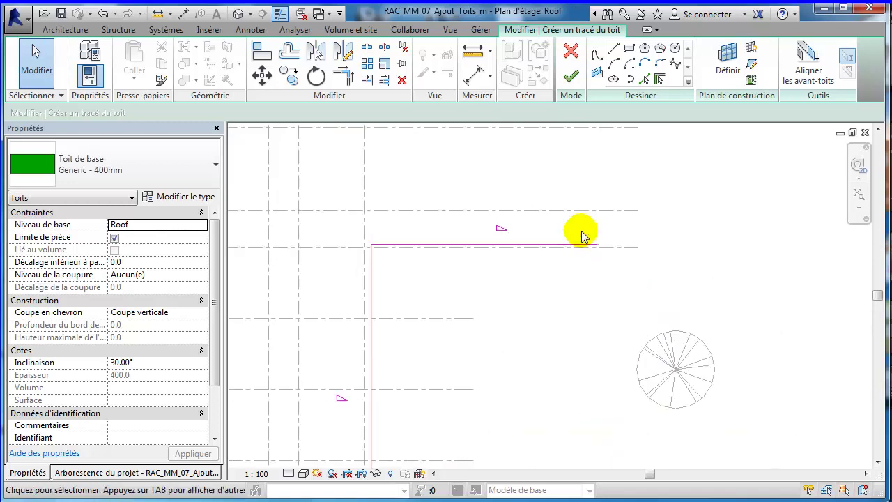
pyautogui.scroll(2, 583, 235)
pyautogui.scroll(1, 598, 253)
pyautogui.scroll(2, 649, 282)
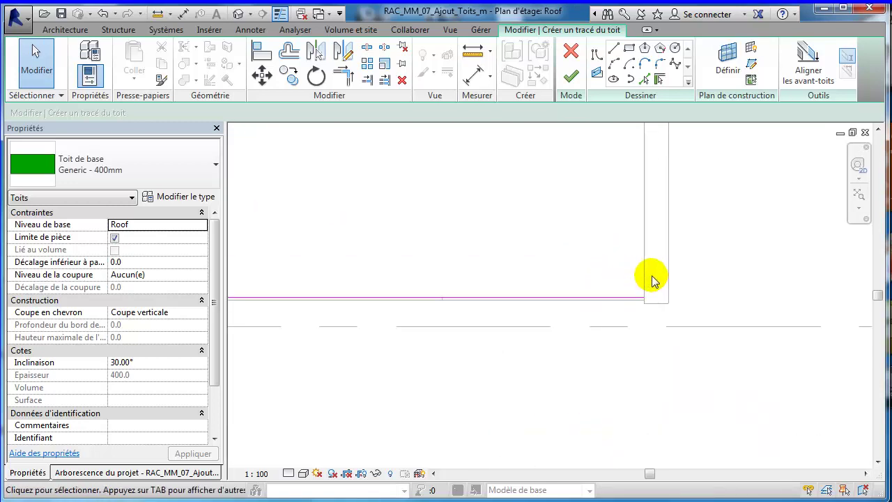
pyautogui.scroll(-2, 647, 286)
pyautogui.moveTo(645, 279); pyautogui.dragTo(709, 358, button='middle')
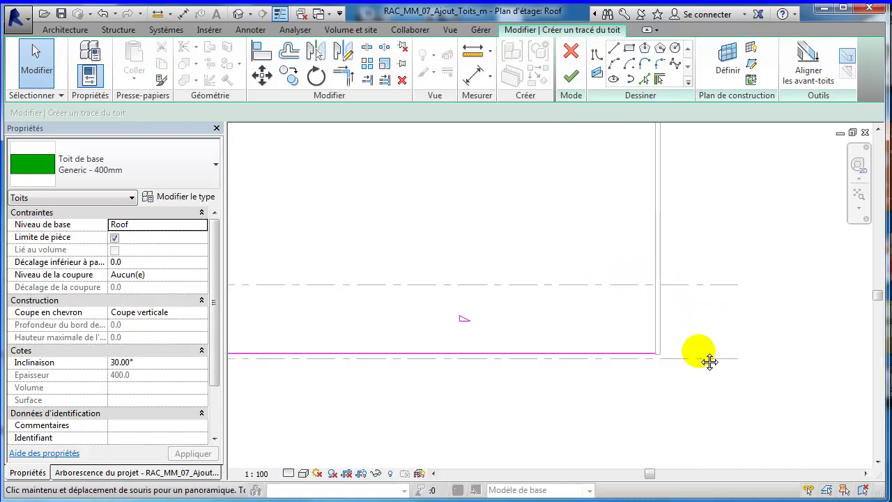
pyautogui.scroll(-3, 721, 339)
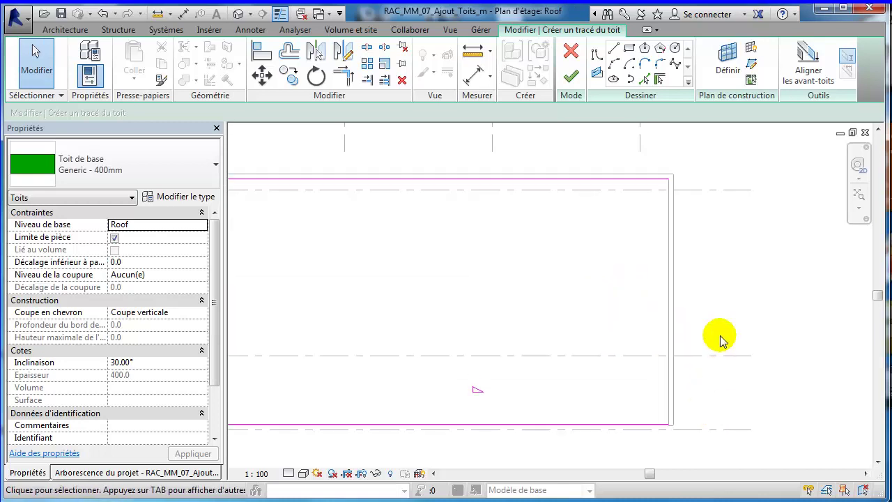
pyautogui.click(643, 80)
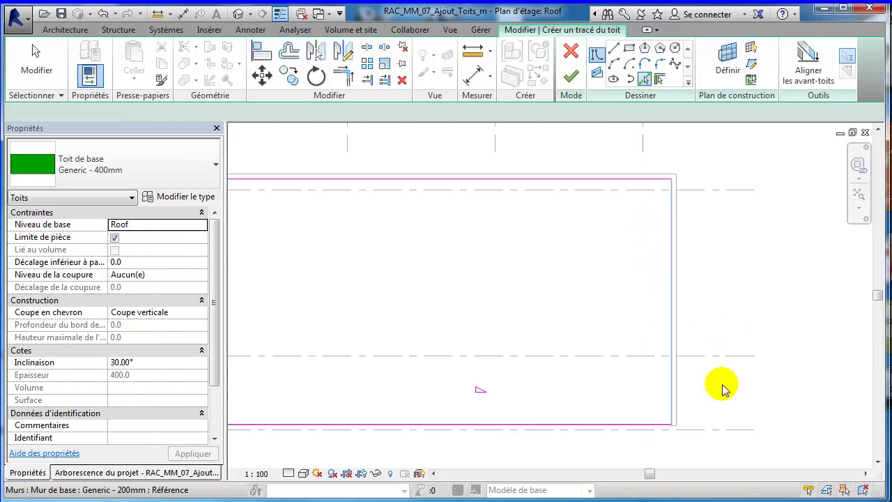
pyautogui.click(723, 389)
pyautogui.click(571, 76)
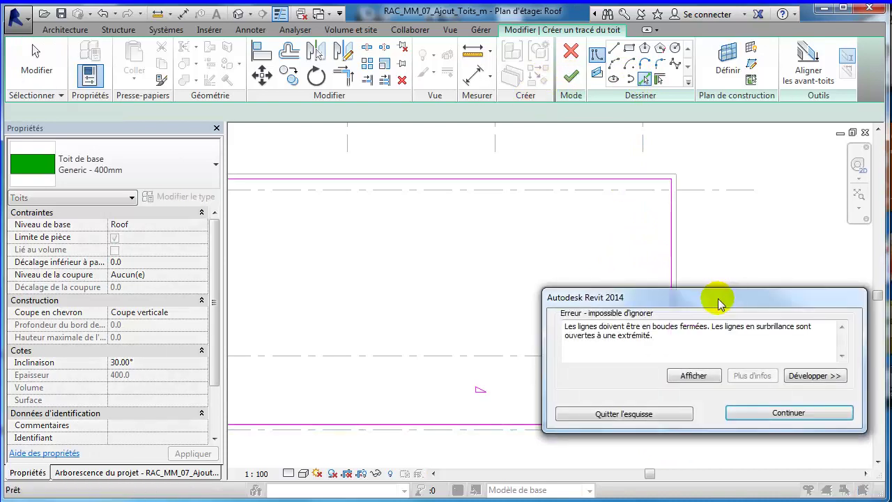
pyautogui.click(767, 416)
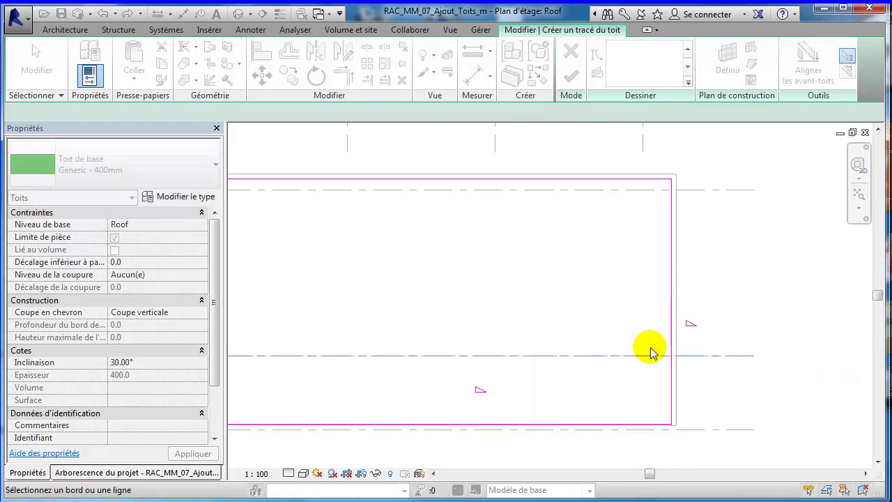
pyautogui.scroll(3, 682, 427)
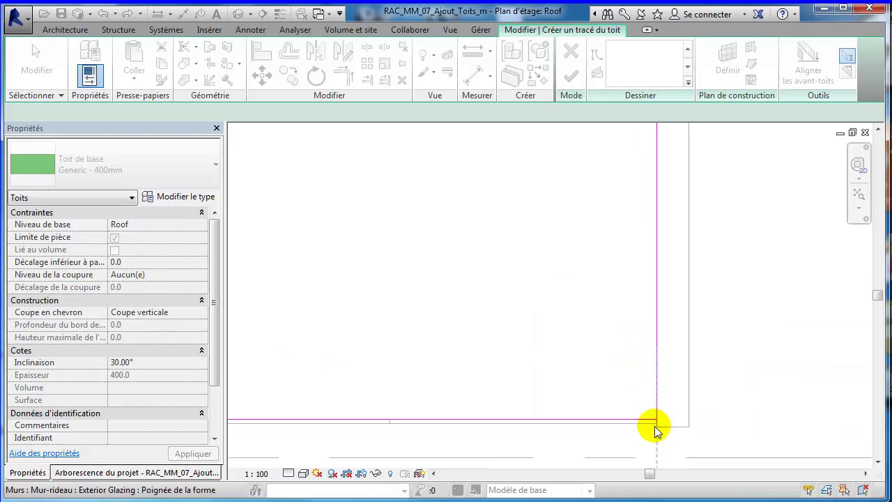
# Add a line along the vertical wall edge and trim it with the horizontal line into a corner.
pyautogui.scroll(2, 659, 429)
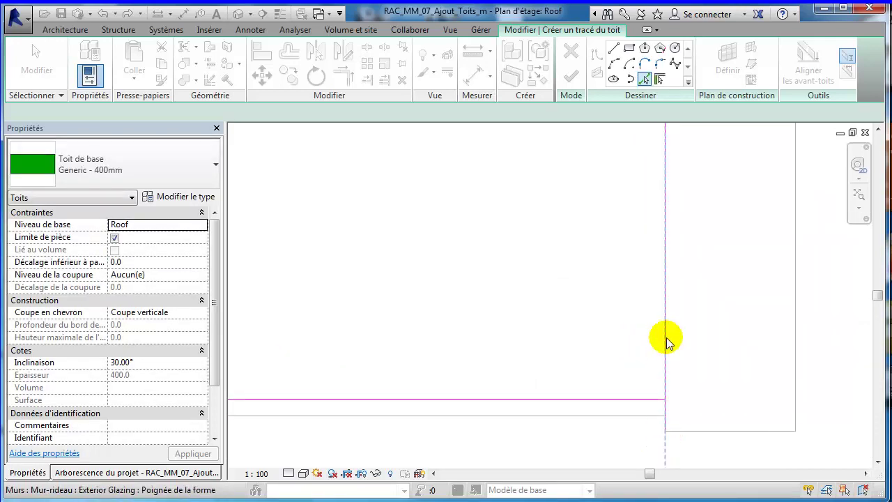
pyautogui.click(666, 411)
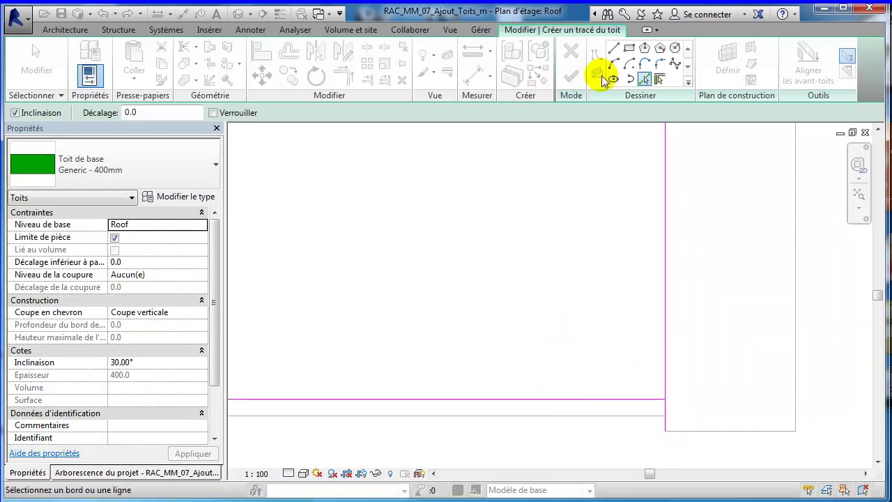
pyautogui.click(343, 76)
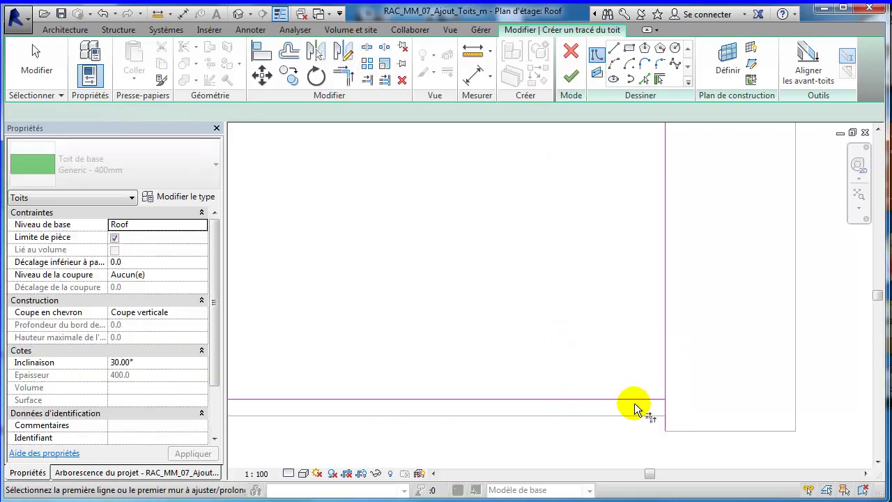
pyautogui.click(634, 403)
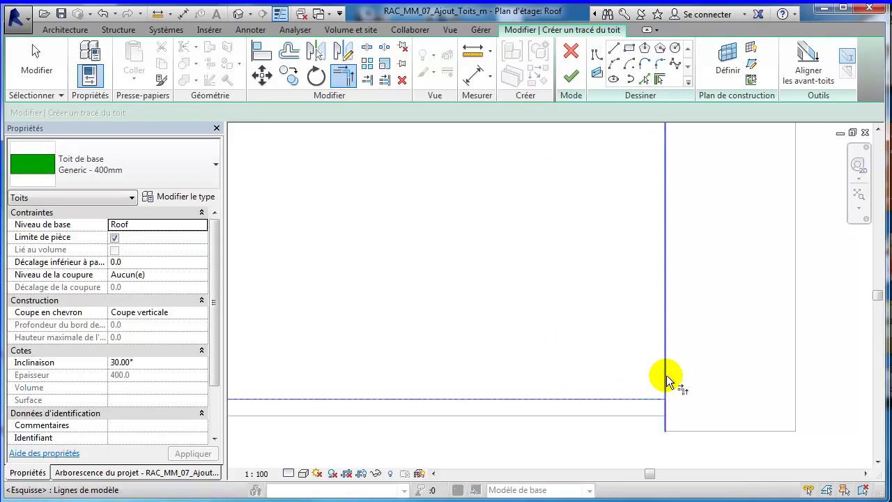
pyautogui.click(738, 396)
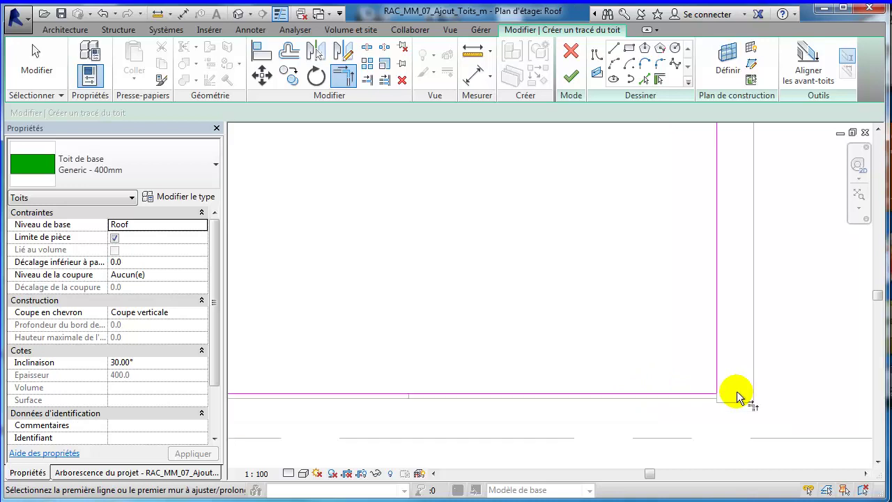
# Finish the sketch to create the 30° Generic - 400mm roof.
pyautogui.moveTo(765, 427)
pyautogui.mouseDown(button='middle')
pyautogui.moveTo(660, 356)
pyautogui.moveTo(630, 247)
pyautogui.mouseUp(button='middle')
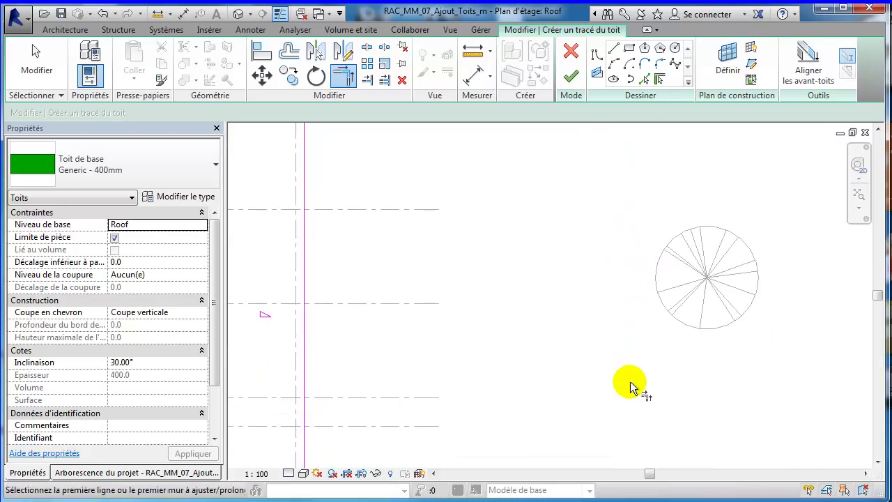
pyautogui.moveTo(633, 384); pyautogui.dragTo(601, 215, button='middle')
pyautogui.moveTo(671, 356); pyautogui.dragTo(551, 361, button='middle')
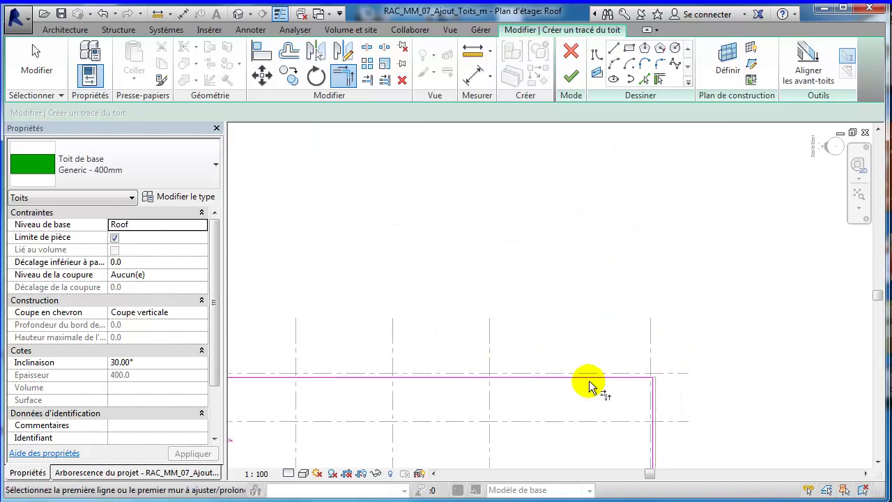
pyautogui.scroll(3, 656, 383)
pyautogui.scroll(1, 661, 368)
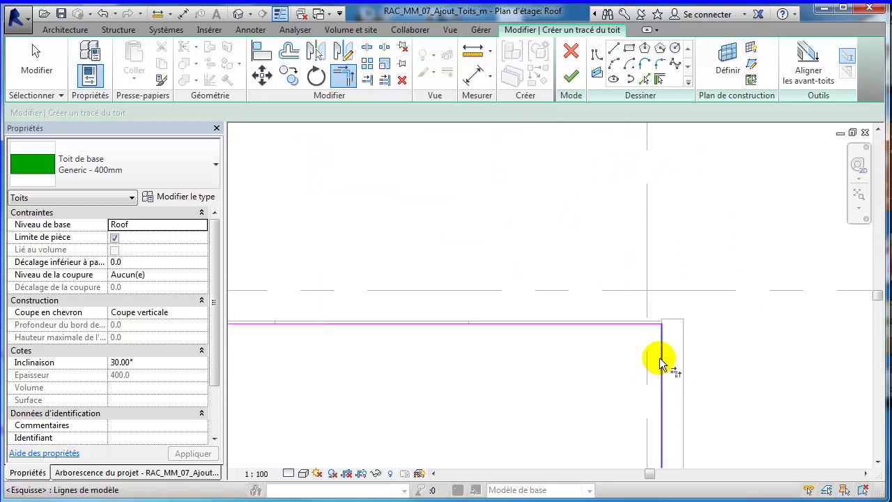
pyautogui.scroll(1, 656, 348)
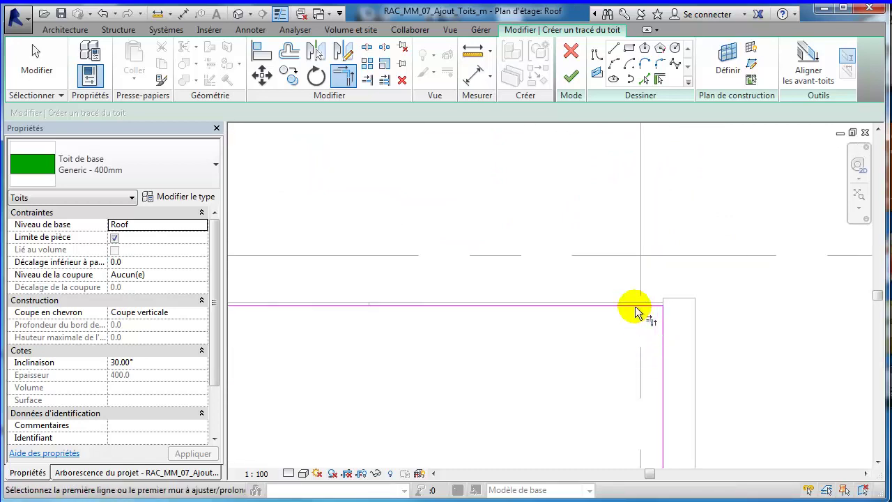
pyautogui.click(571, 76)
# Zoom out and pan the Roof plan to frame the whole L-shaped 30° roof with its grid lines.
pyautogui.scroll(-1, 753, 343)
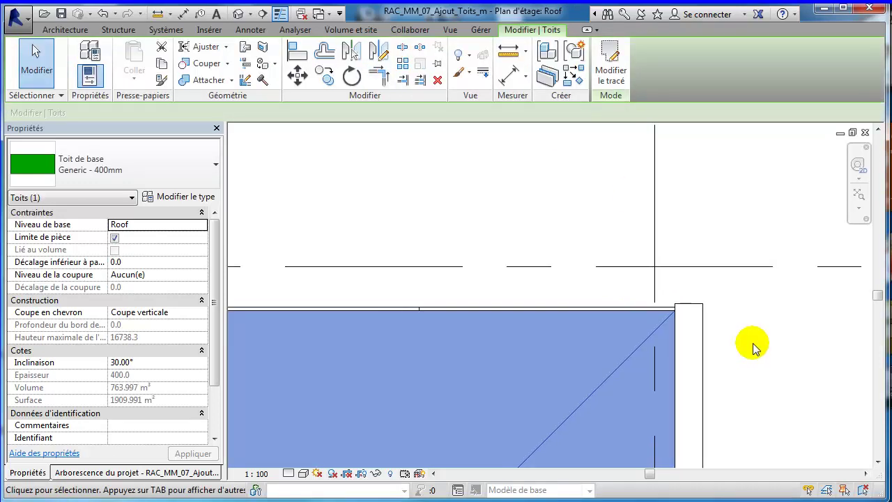
pyautogui.scroll(-2, 753, 343)
pyautogui.scroll(-1, 754, 345)
pyautogui.scroll(-1, 758, 348)
pyautogui.scroll(-1, 743, 405)
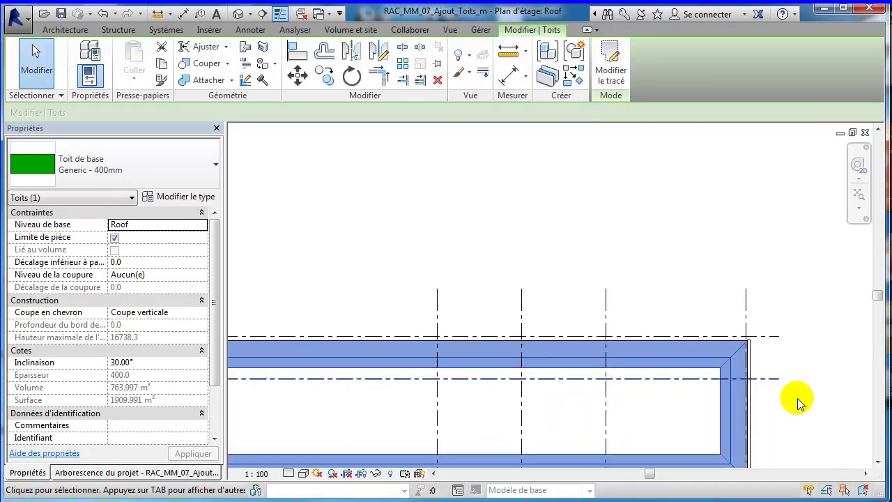
pyautogui.moveTo(743, 404); pyautogui.dragTo(772, 293, button='middle')
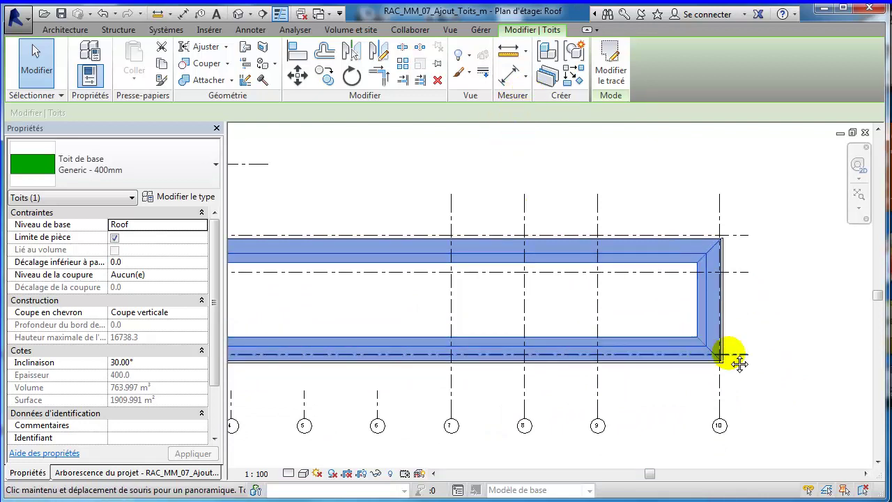
pyautogui.moveTo(671, 344); pyautogui.dragTo(715, 345, button='middle')
pyautogui.scroll(-2, 715, 345)
pyautogui.scroll(-1, 651, 339)
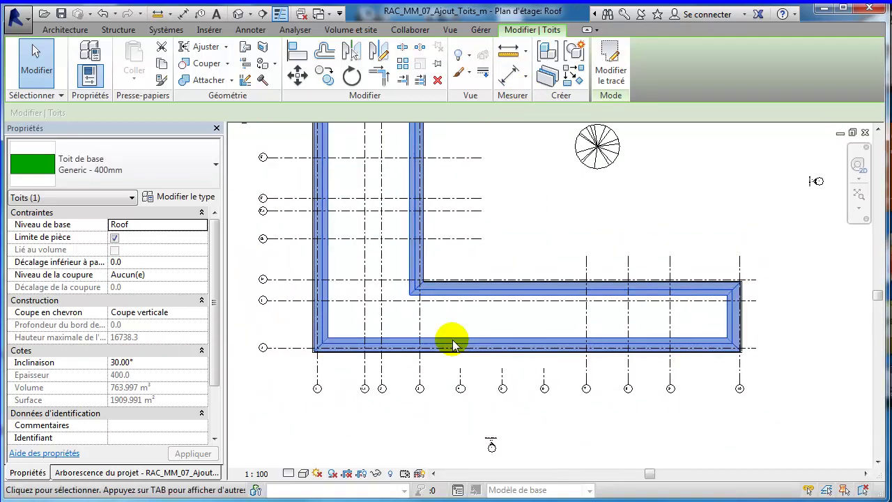
pyautogui.moveTo(544, 202); pyautogui.dragTo(537, 251, button='middle')
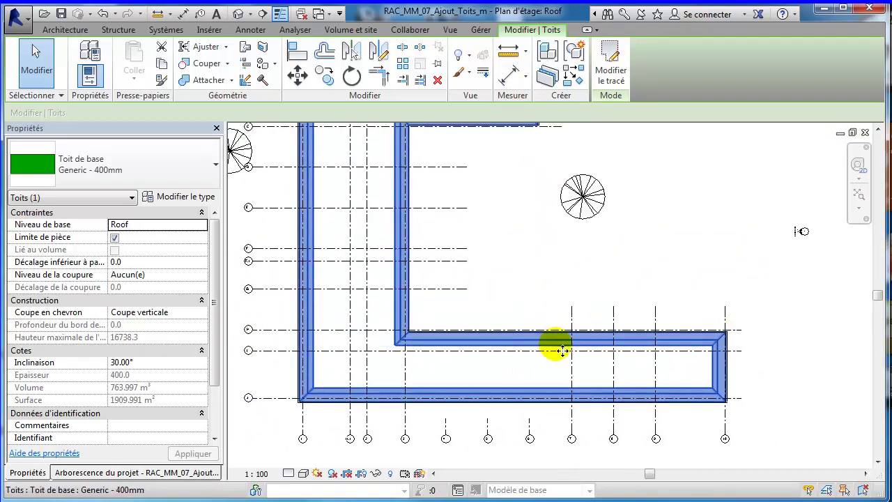
# Set the roof's Inclinaison to 0° in Properties and apply it, making the roof flat.
pyautogui.click(144, 366)
pyautogui.write('0')
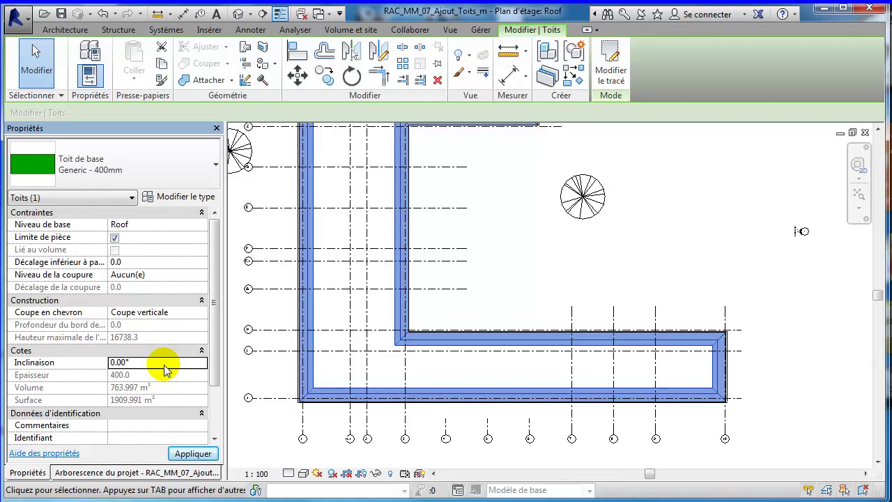
pyautogui.click(190, 455)
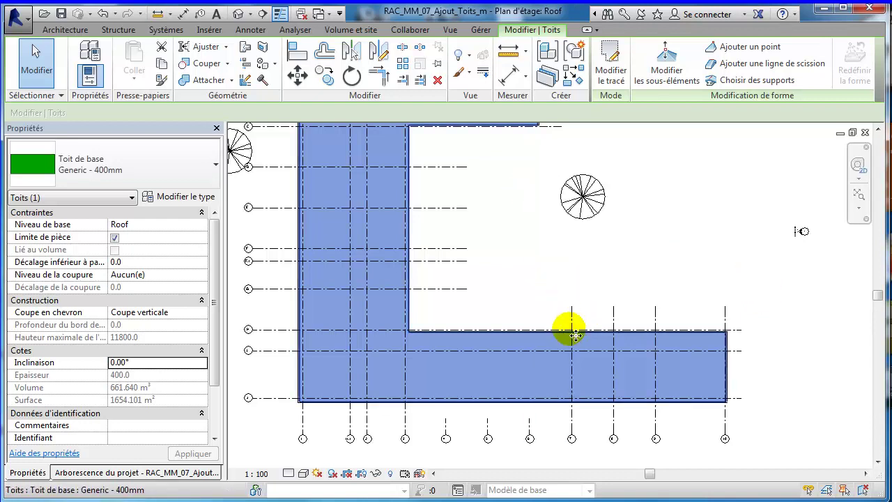
pyautogui.scroll(2, 586, 338)
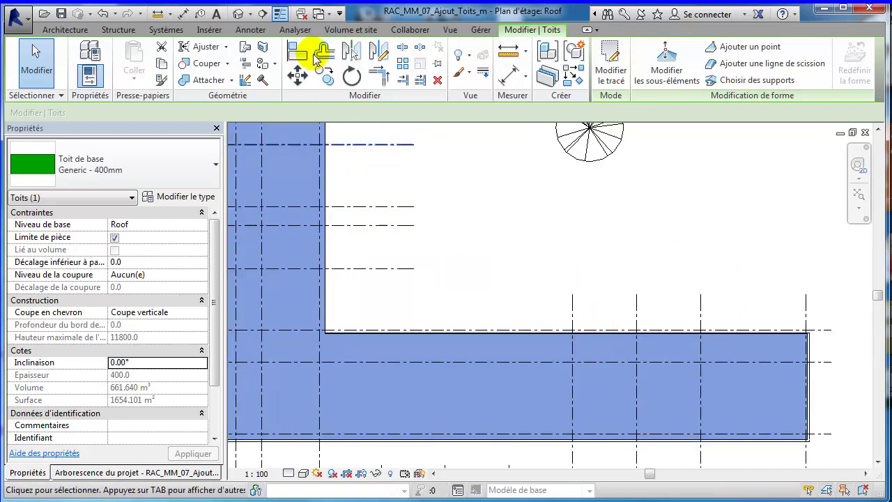
# Reopen the roof boundary sketch and drag the lower wing's inner edge down onto the grid line.
pyautogui.click(617, 80)
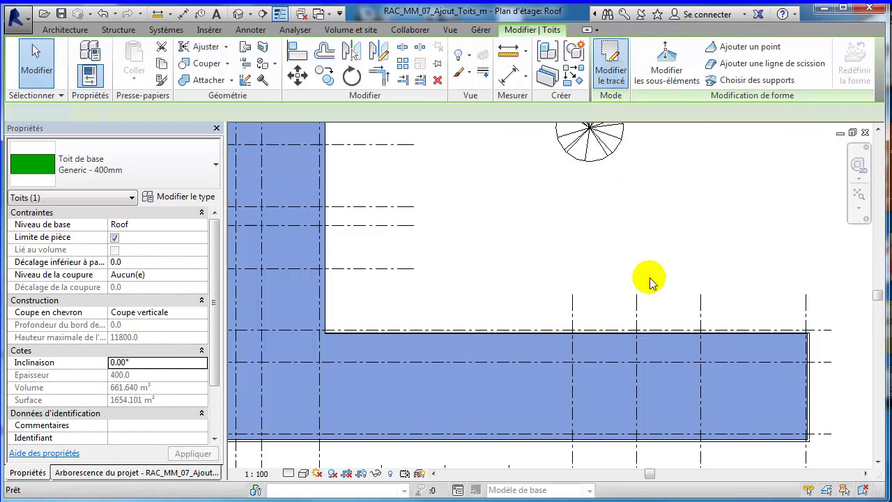
pyautogui.scroll(2, 572, 344)
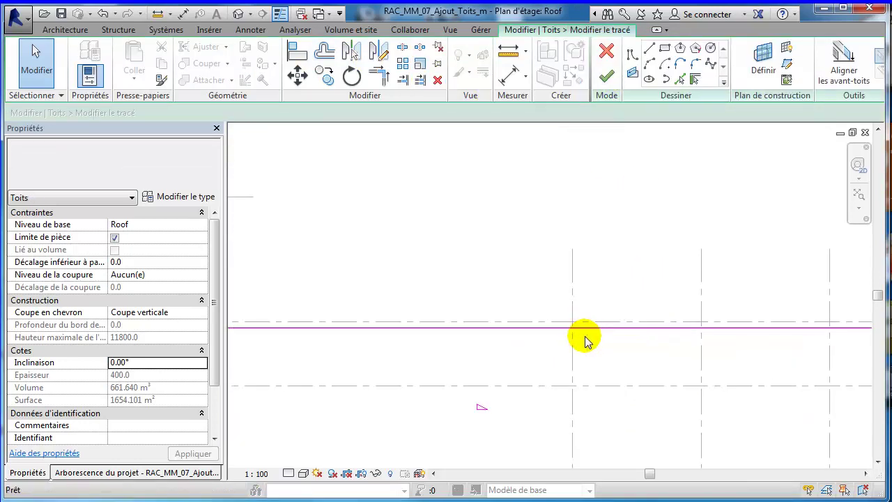
pyautogui.scroll(-1, 589, 335)
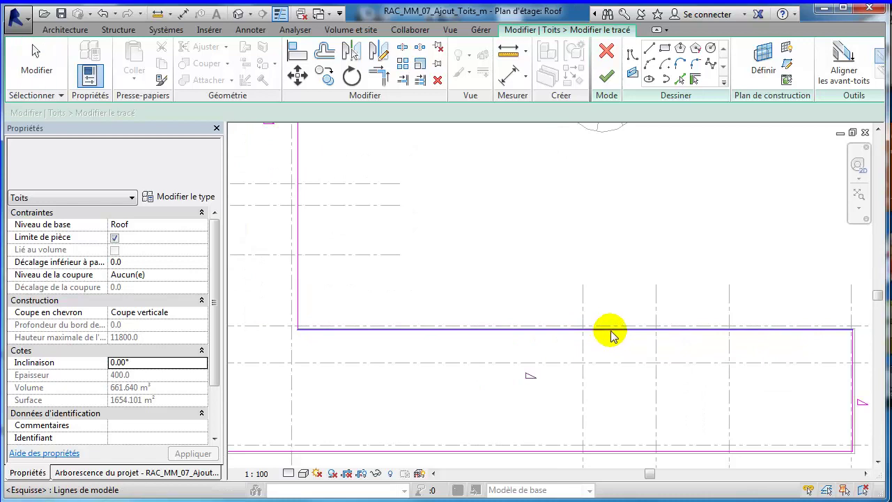
pyautogui.moveTo(609, 335); pyautogui.dragTo(618, 377)
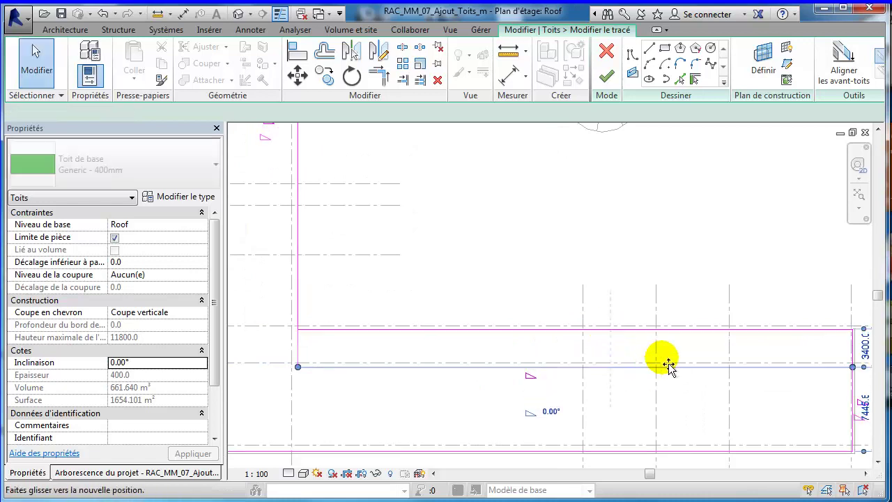
pyautogui.press('Escape')
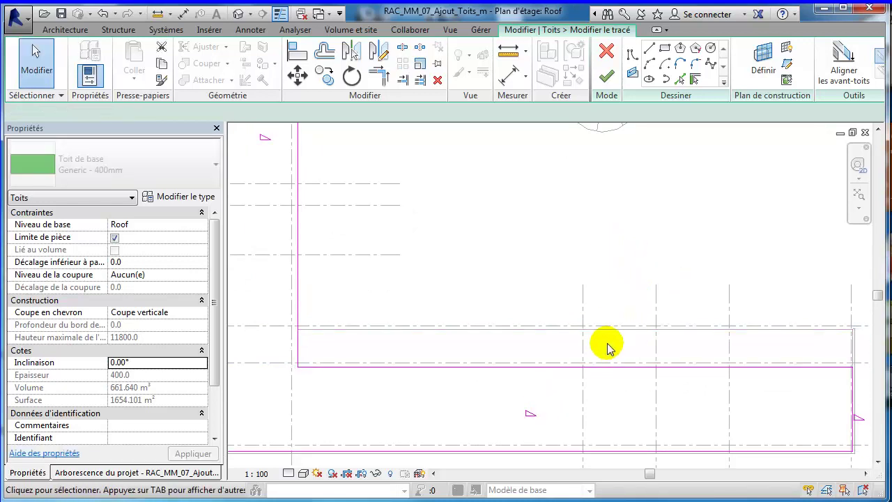
pyautogui.scroll(1, 604, 344)
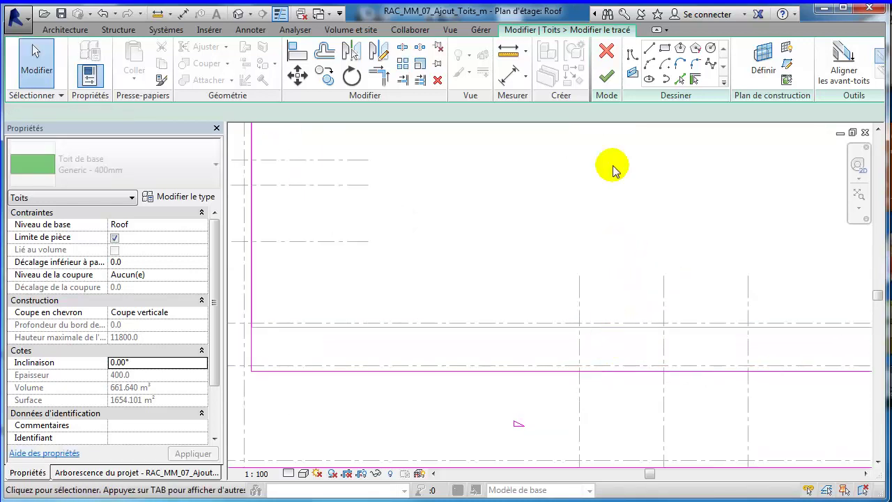
pyautogui.click(681, 82)
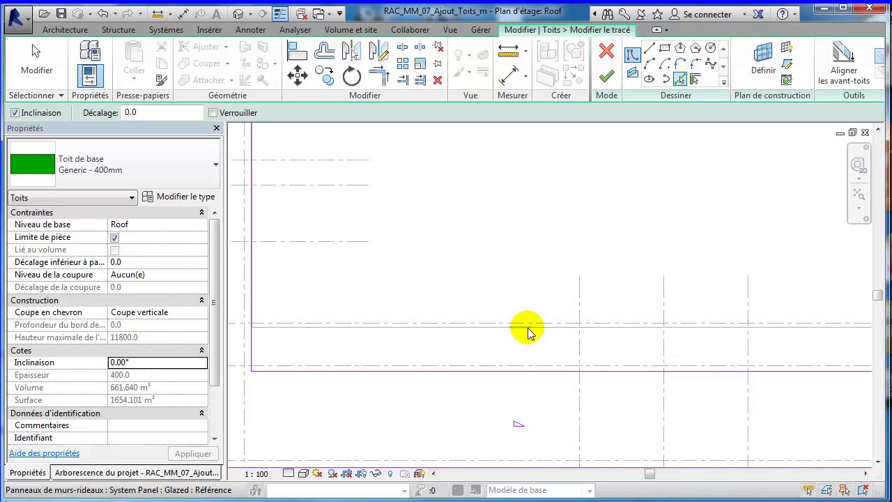
pyautogui.scroll(1, 527, 331)
pyautogui.scroll(1, 525, 330)
pyautogui.scroll(2, 524, 329)
pyautogui.moveTo(524, 330); pyautogui.dragTo(532, 355, button='middle')
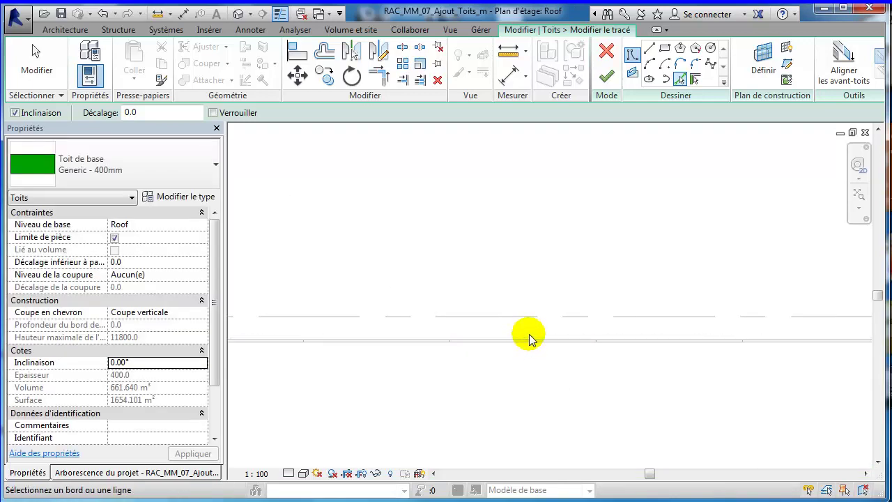
pyautogui.press('Tab')
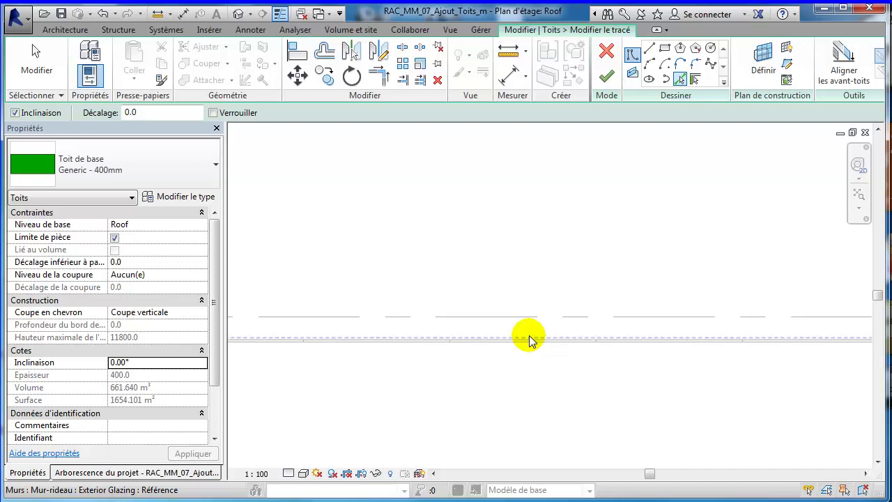
pyautogui.scroll(-2, 529, 338)
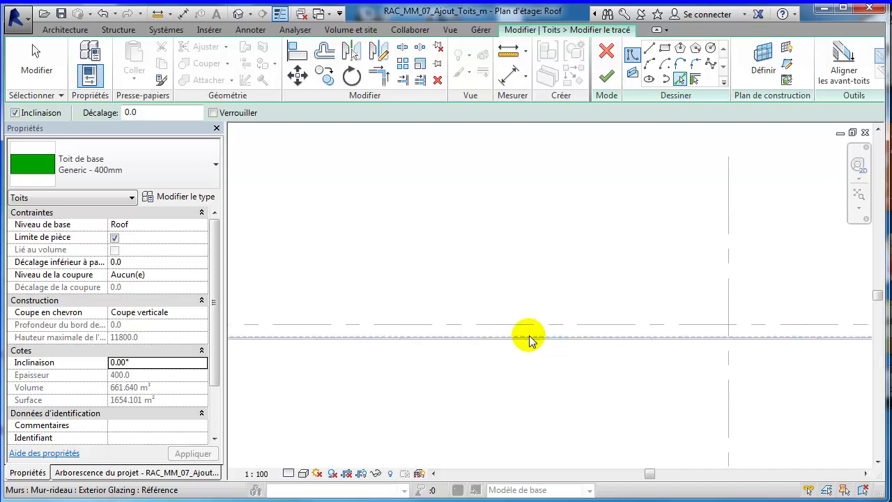
pyautogui.press('Tab')
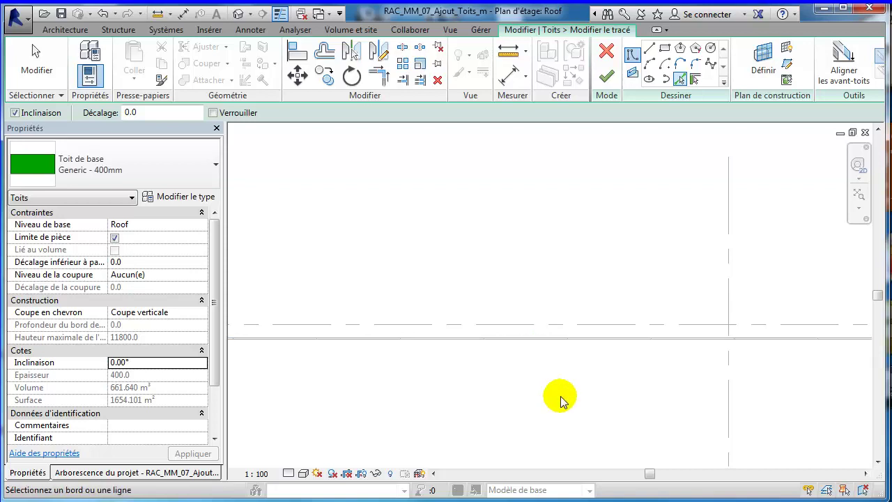
pyautogui.press('Escape')
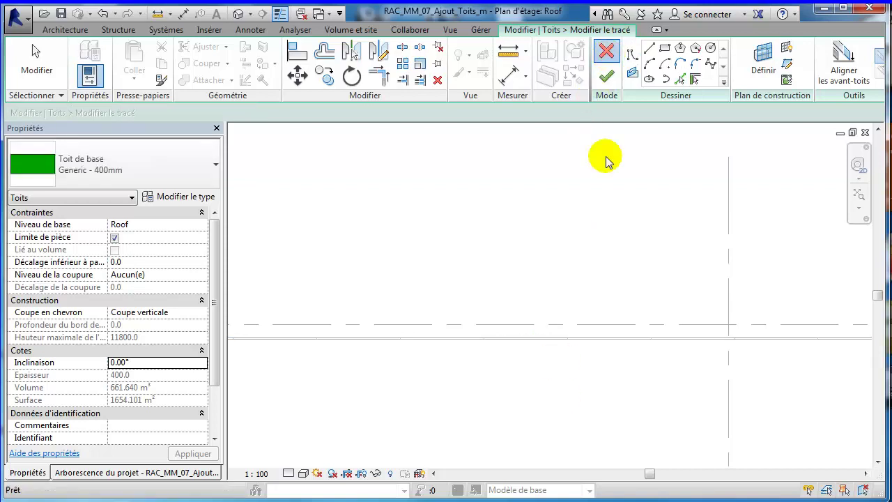
# Cancel the roof sketch and confirm discarding the boundary changes.
pyautogui.press('Escape')
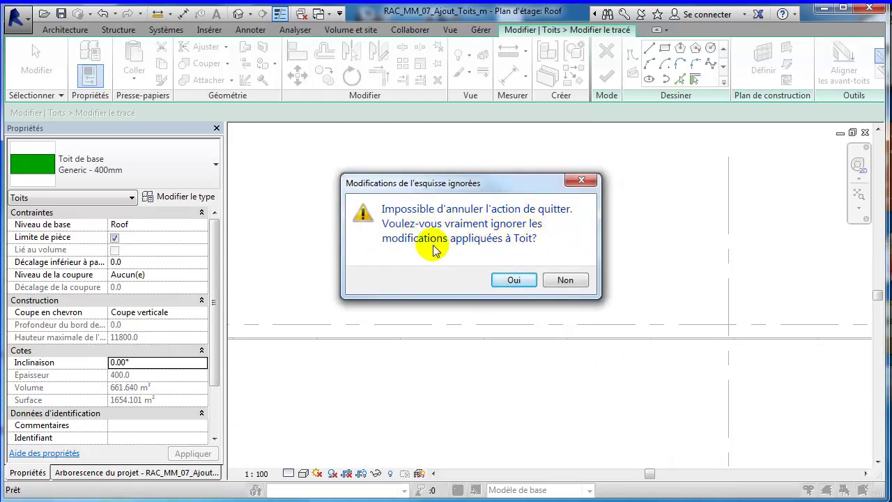
pyautogui.click(512, 279)
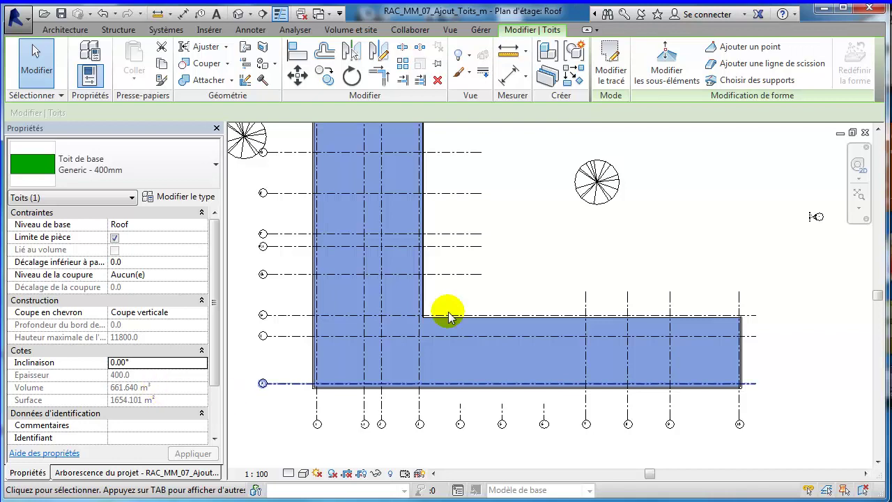
pyautogui.click(646, 250)
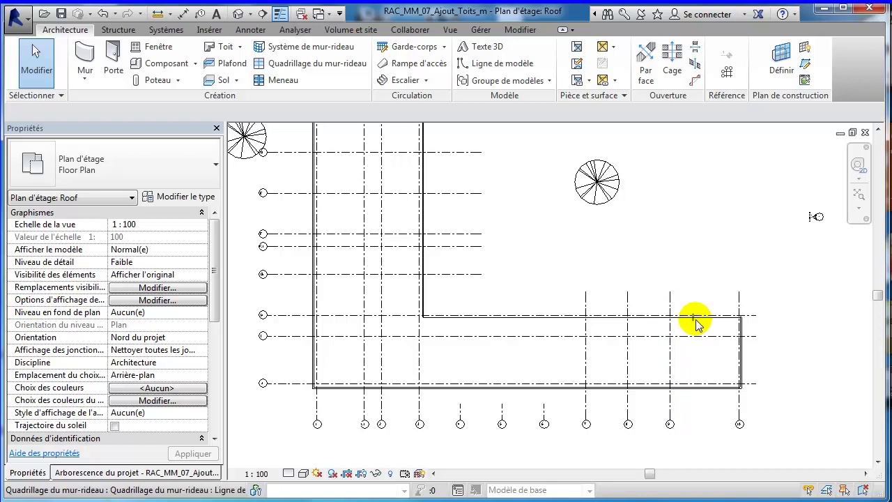
pyautogui.press('Tab')
pyautogui.press('Tab')
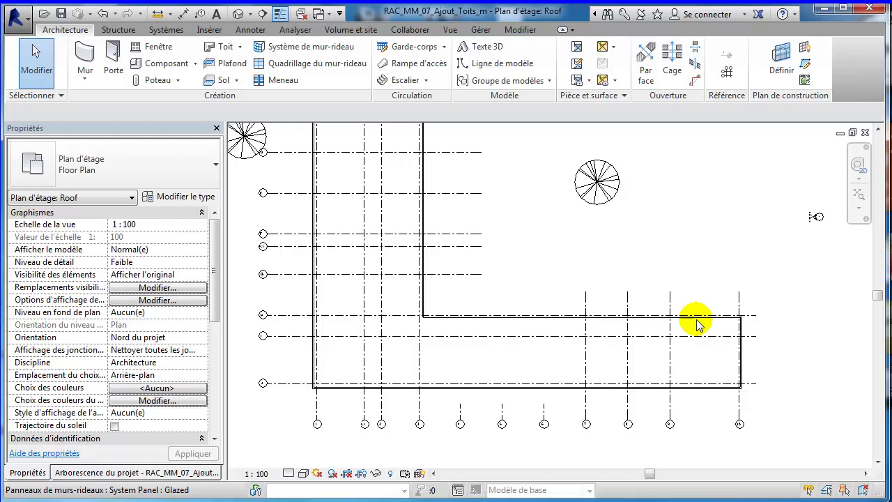
pyautogui.click(715, 362)
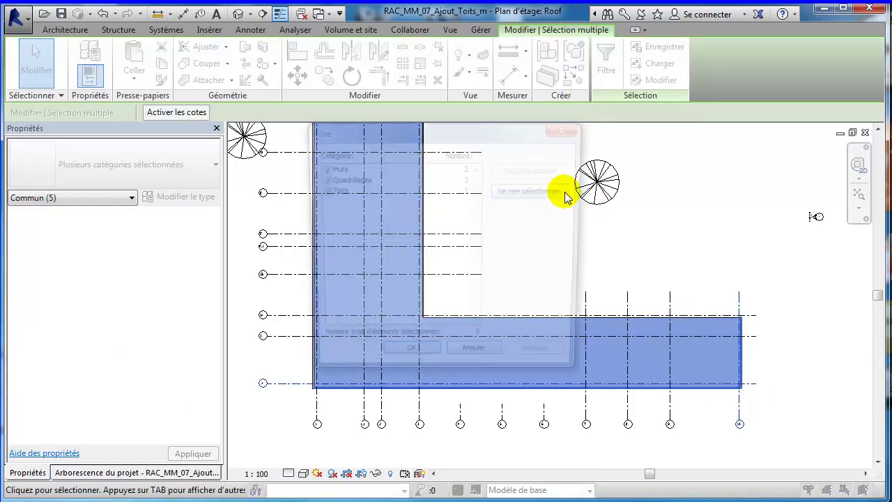
pyautogui.click(534, 190)
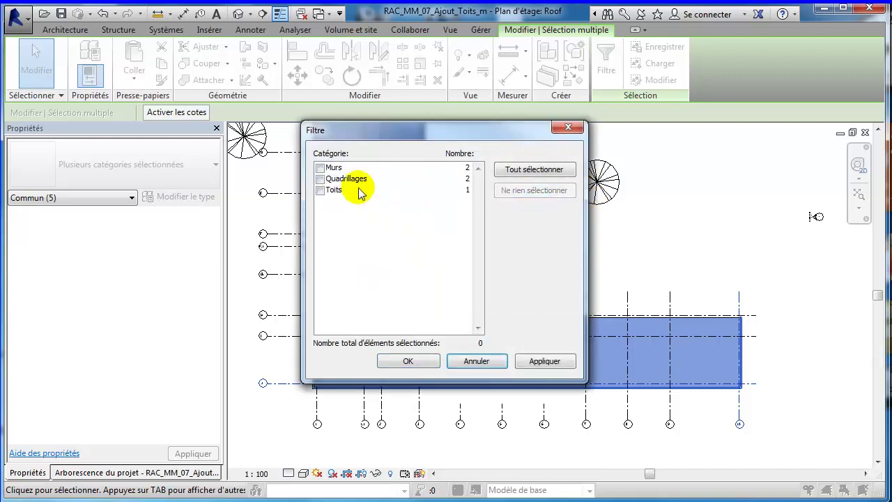
pyautogui.click(320, 190)
pyautogui.click(410, 363)
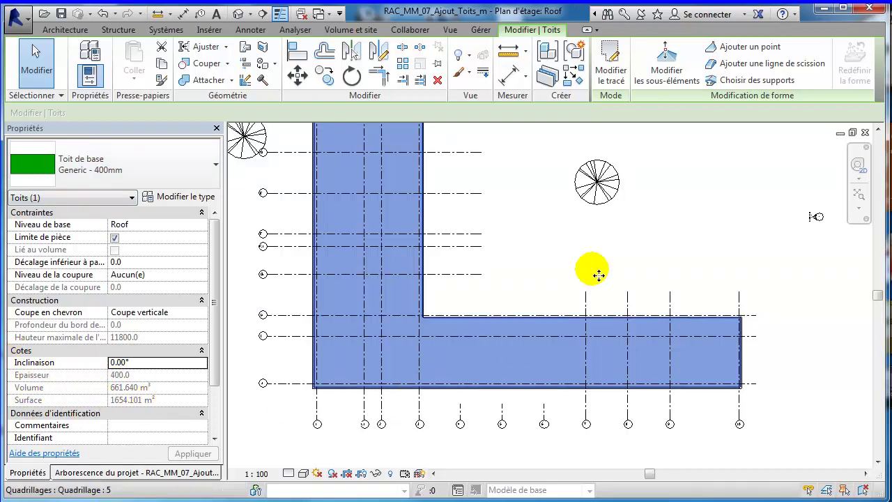
pyautogui.click(749, 277)
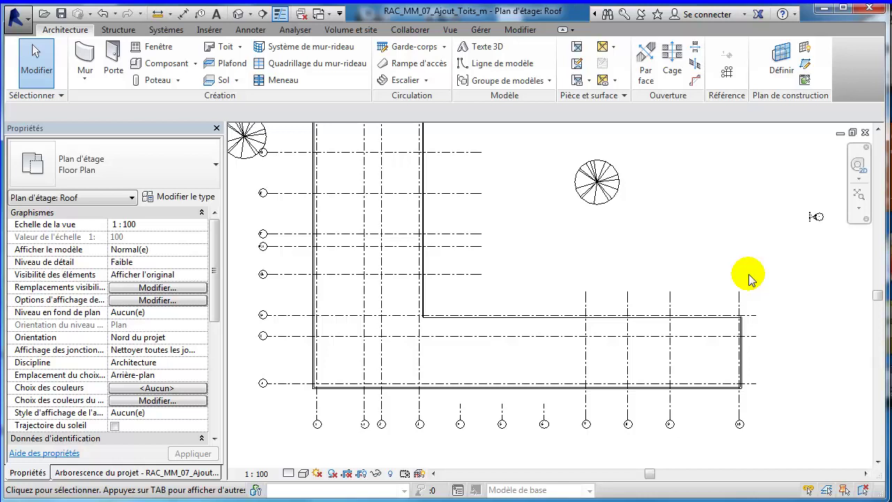
# Open the East elevation and switch its visual style to Wireframe.
pyautogui.click(94, 474)
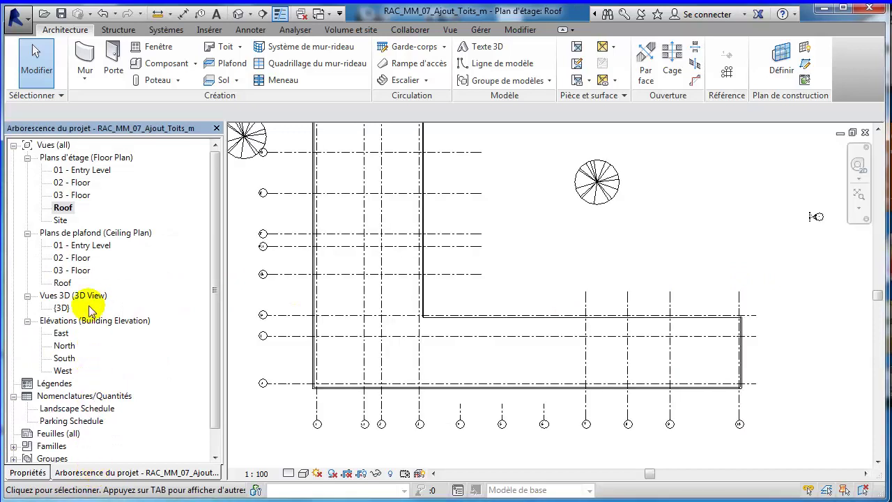
pyautogui.doubleClick(63, 334)
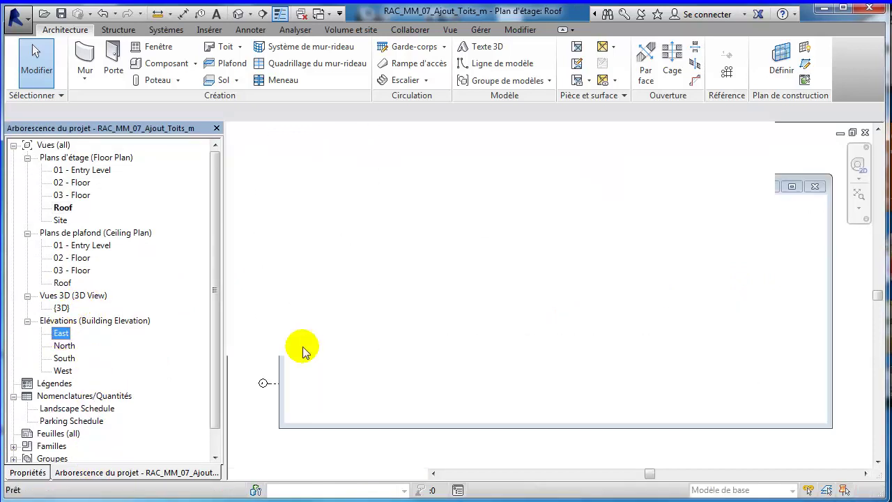
pyautogui.scroll(1, 572, 301)
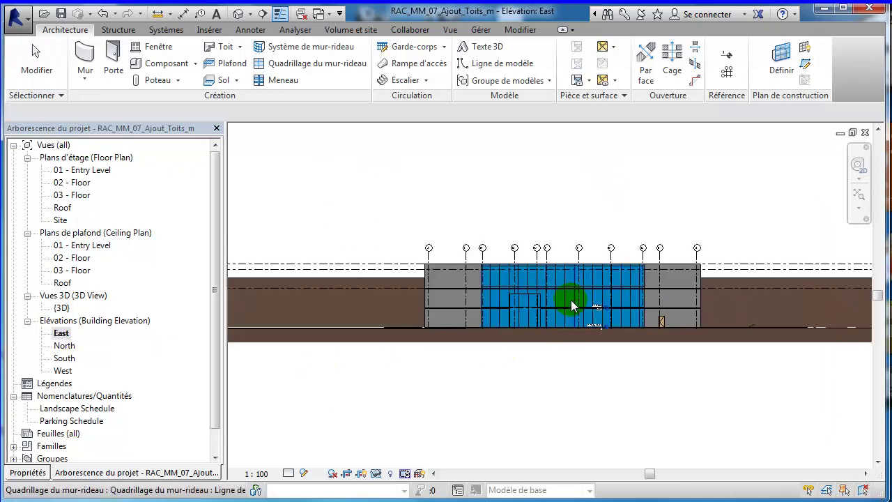
pyautogui.scroll(2, 571, 301)
pyautogui.scroll(2, 550, 328)
pyautogui.moveTo(534, 347); pyautogui.dragTo(633, 319, button='middle')
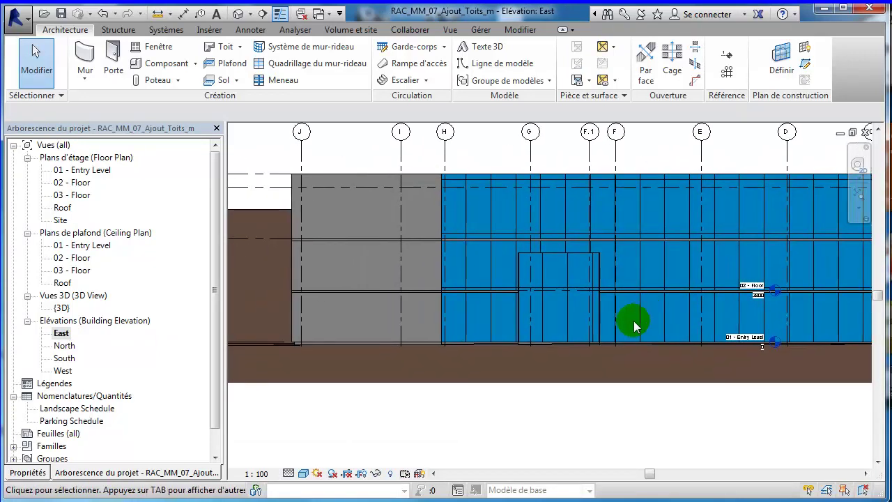
pyautogui.click(305, 475)
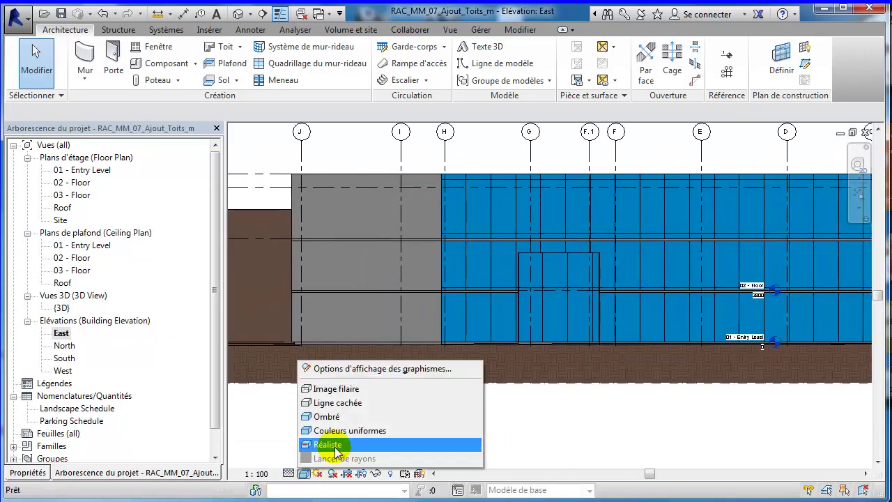
pyautogui.click(343, 389)
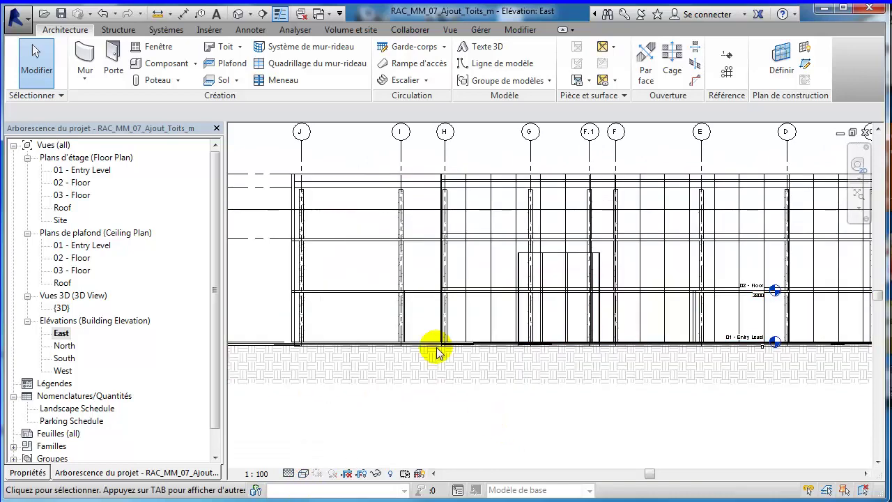
# Zoom and pan the elevation to frame the roof edge and whole facade across grids J to A.
pyautogui.scroll(3, 400, 291)
pyautogui.moveTo(401, 291)
pyautogui.mouseDown(button='middle')
pyautogui.moveTo(433, 344)
pyautogui.moveTo(456, 333)
pyautogui.mouseUp(button='middle')
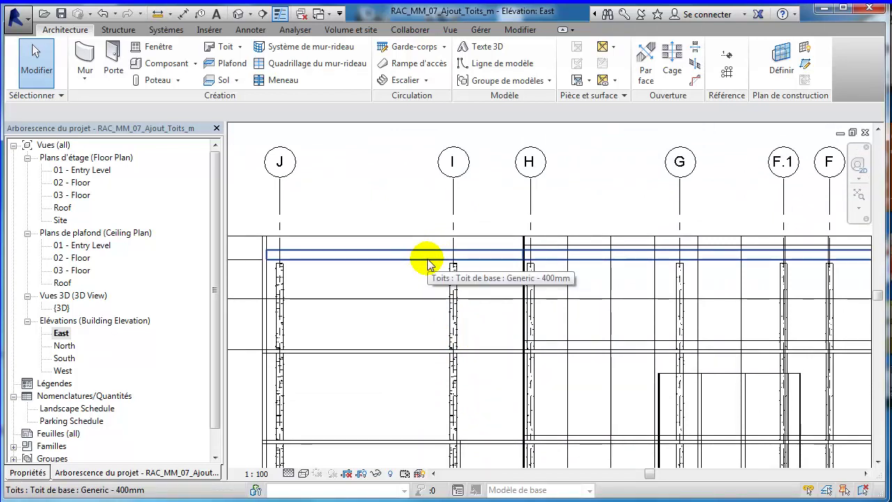
pyautogui.scroll(2, 463, 269)
pyautogui.moveTo(465, 271); pyautogui.dragTo(521, 296, button='middle')
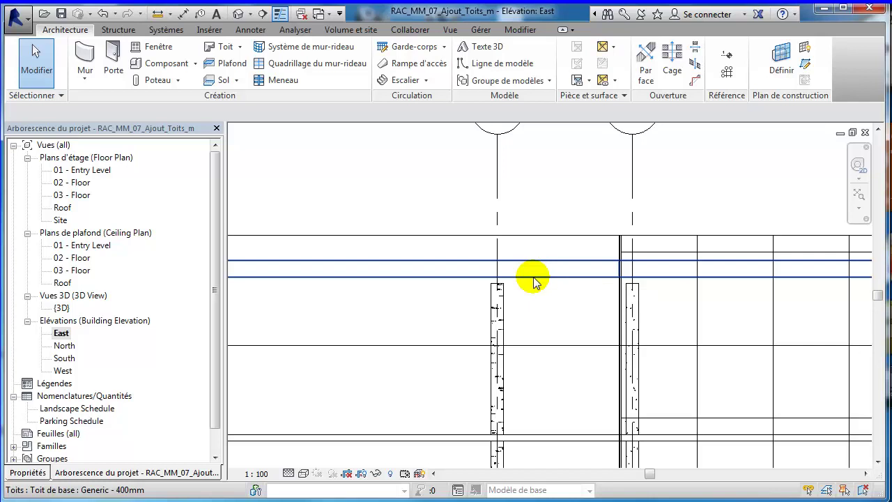
pyautogui.scroll(-1, 526, 293)
pyautogui.scroll(-1, 527, 291)
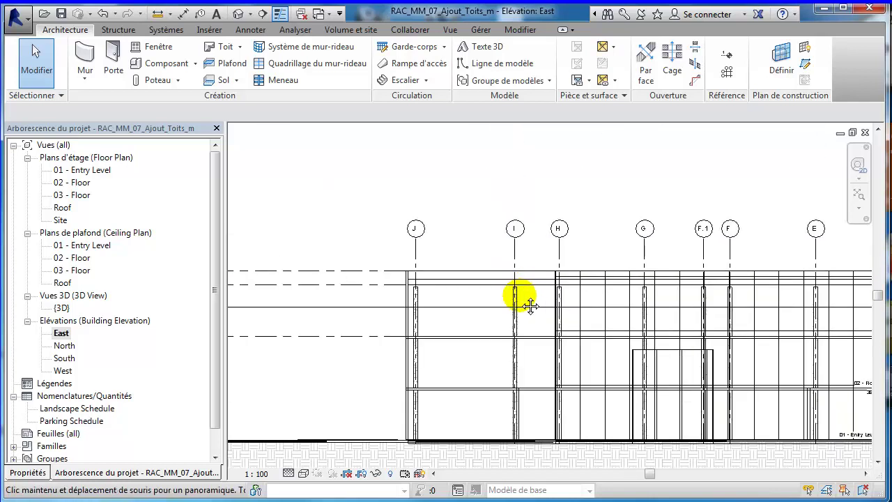
pyautogui.moveTo(530, 305); pyautogui.dragTo(479, 283, button='middle')
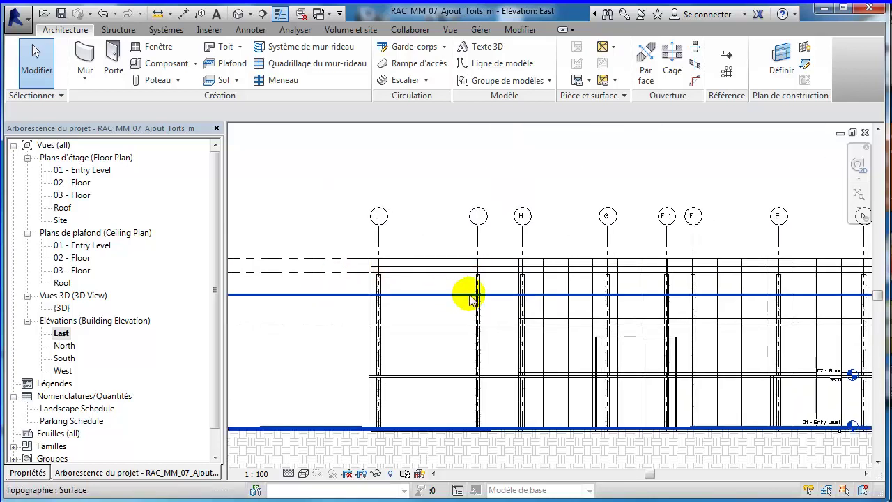
pyautogui.scroll(-1, 544, 293)
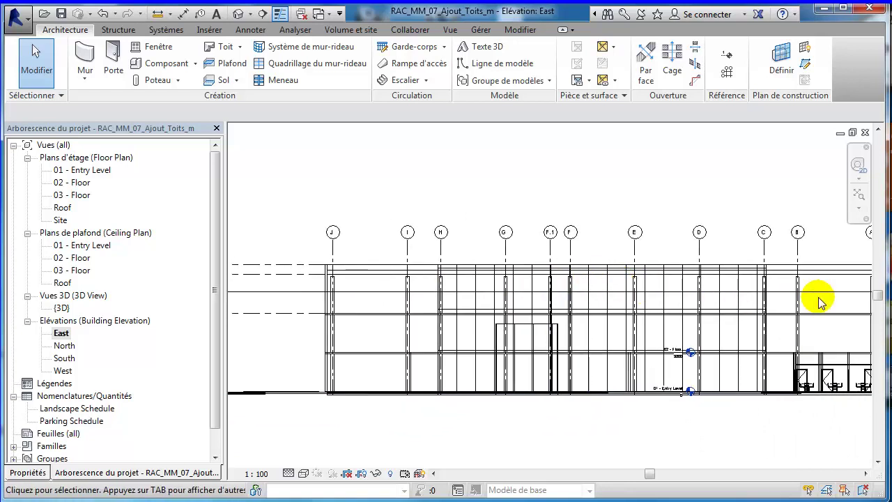
pyautogui.scroll(-1, 820, 302)
pyautogui.moveTo(844, 303)
pyautogui.mouseDown(button='middle')
pyautogui.moveTo(782, 307)
pyautogui.moveTo(791, 301)
pyautogui.mouseUp(button='middle')
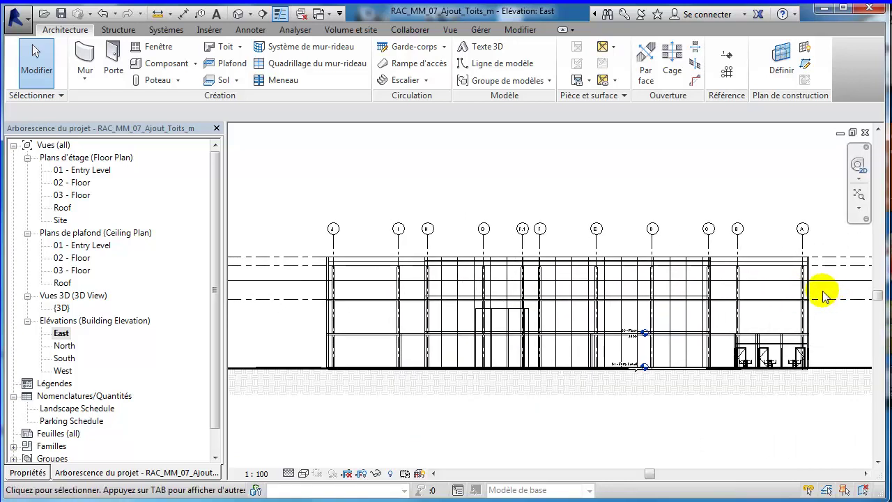
# Crossing-select the whole East elevation and filter it down to the 64 Poteaux porteurs columns.
pyautogui.moveTo(823, 293)
pyautogui.mouseDown()
pyautogui.moveTo(302, 279)
pyautogui.moveTo(309, 279)
pyautogui.mouseUp()
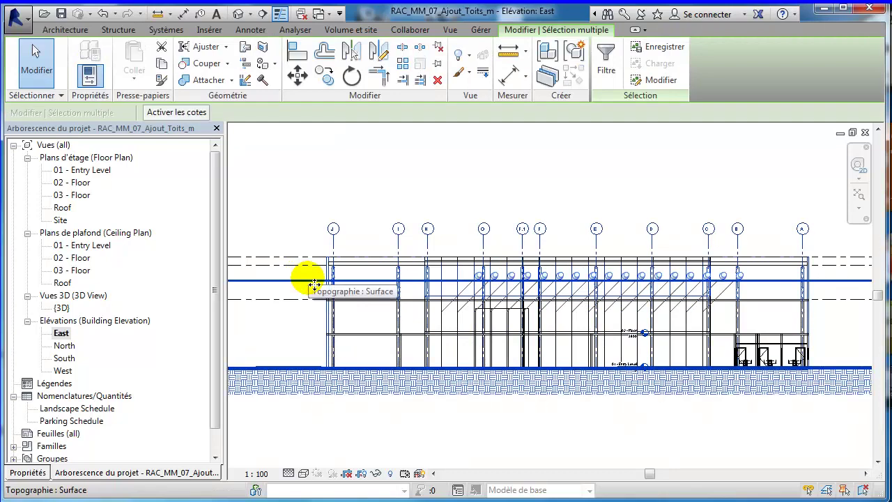
pyautogui.click(608, 64)
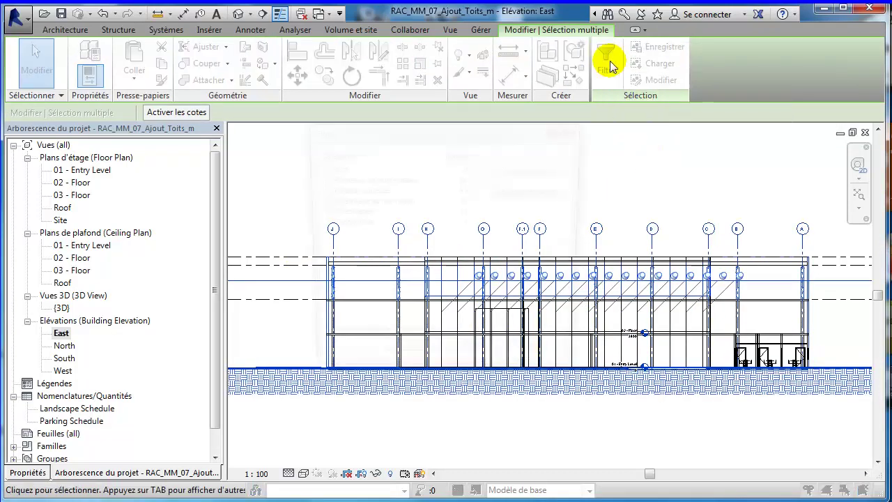
pyautogui.click(516, 191)
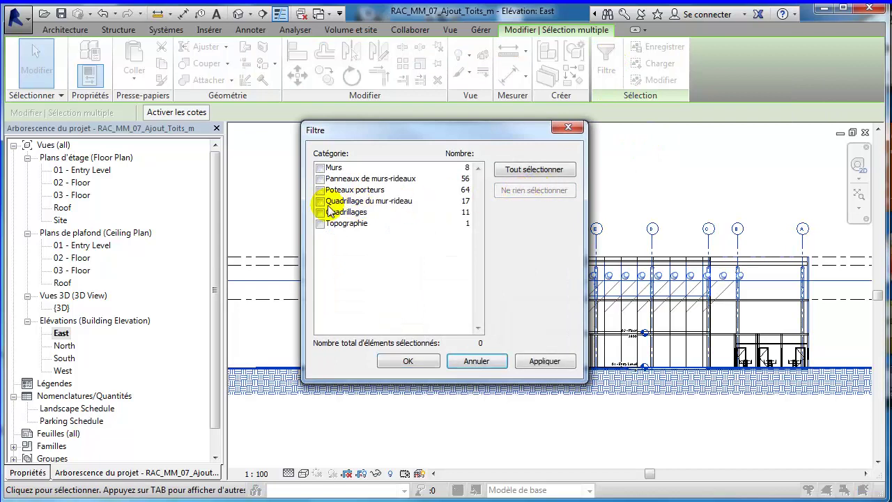
pyautogui.click(320, 189)
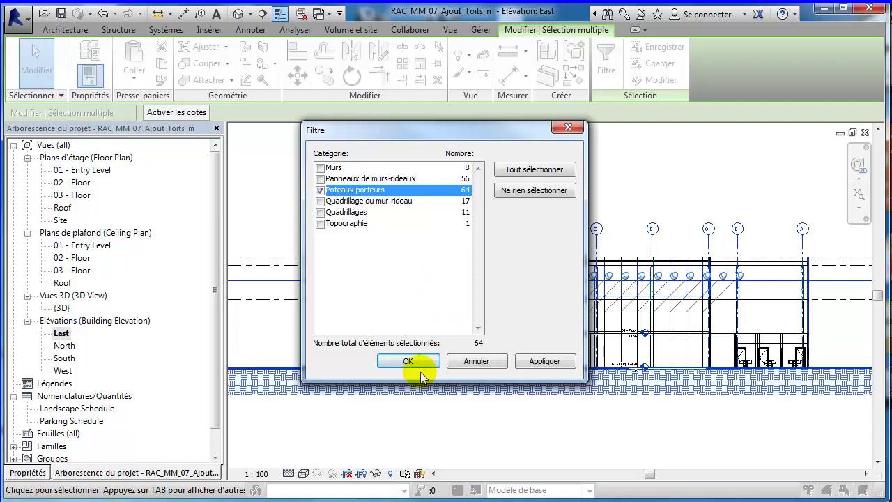
pyautogui.click(395, 367)
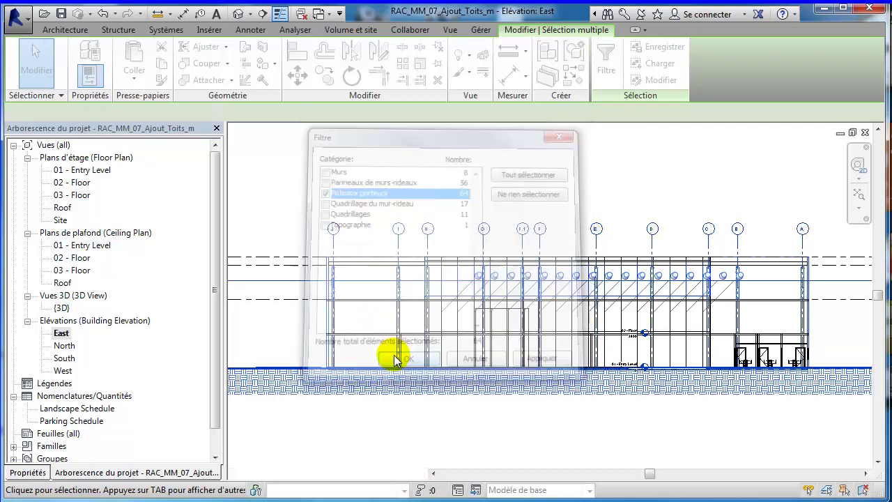
# Attach the tops of the selected columns to the flat roof with Attacher haut/bas.
pyautogui.scroll(2, 334, 286)
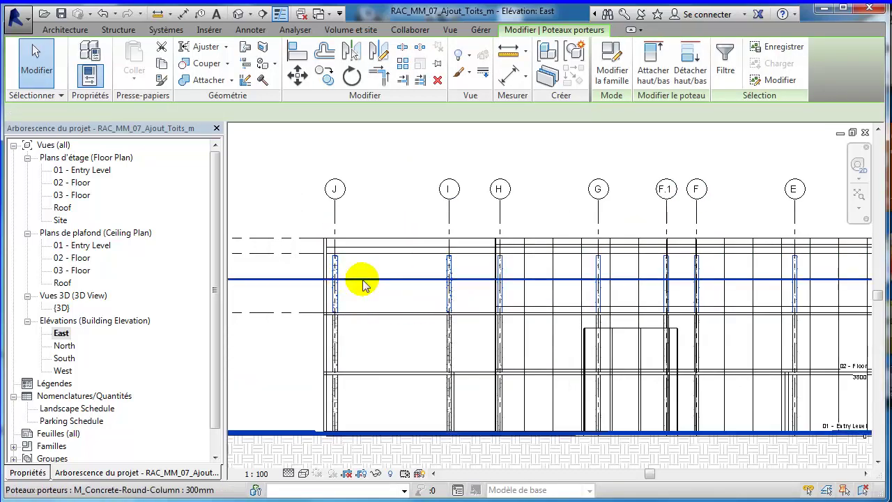
pyautogui.click(655, 70)
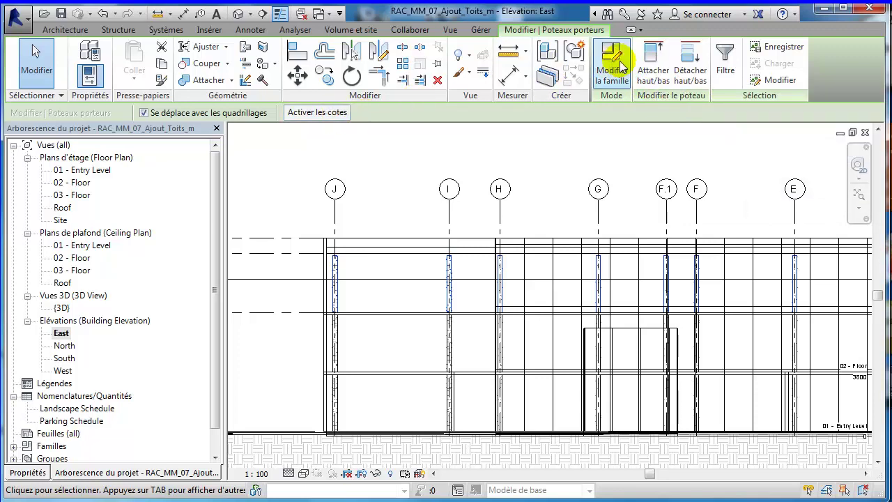
pyautogui.click(656, 70)
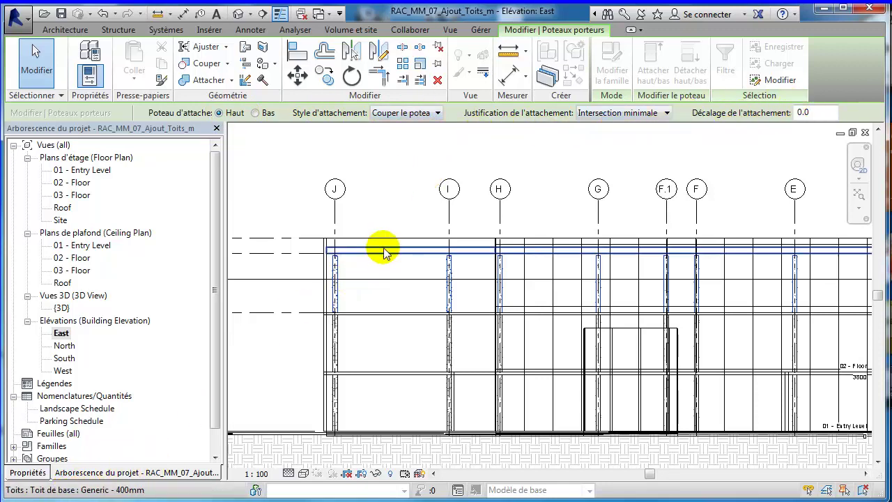
pyautogui.scroll(2, 383, 251)
pyautogui.moveTo(438, 283); pyautogui.dragTo(433, 272, button='middle')
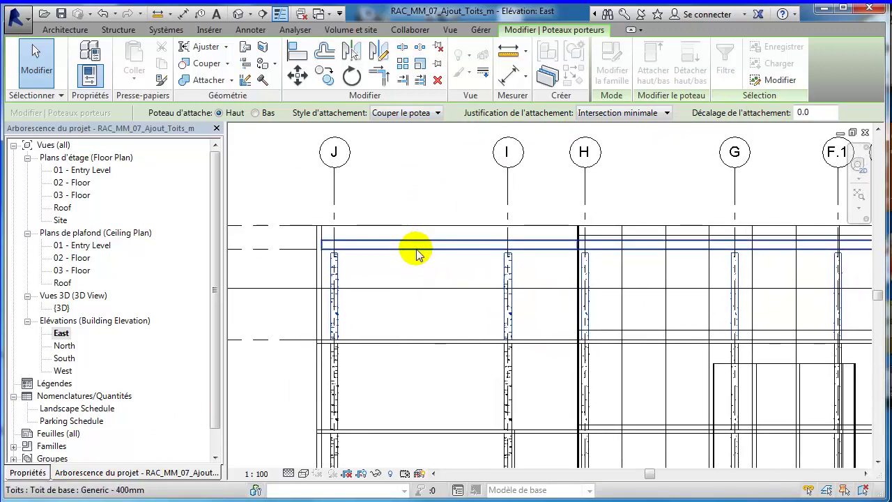
pyautogui.click(416, 251)
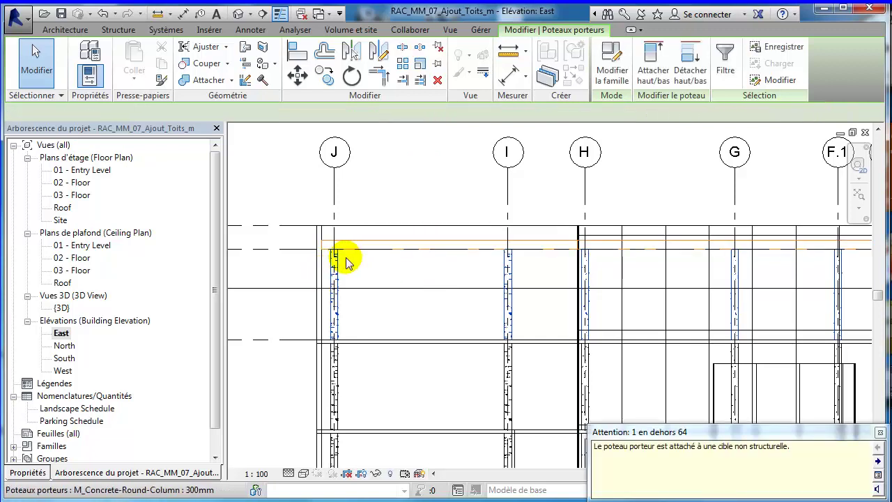
# Inspect the column at grid G and the wall between J and H, then dismiss the non-structural warning.
pyautogui.click(735, 289)
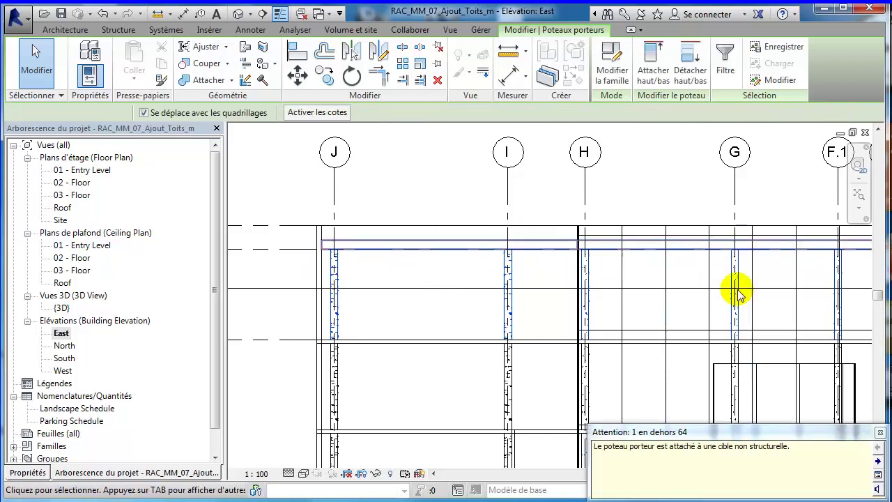
pyautogui.click(581, 446)
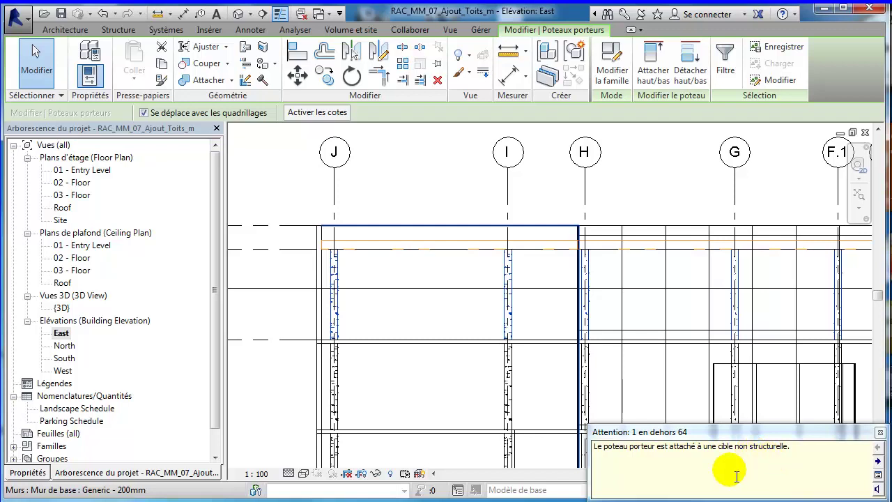
pyautogui.click(880, 433)
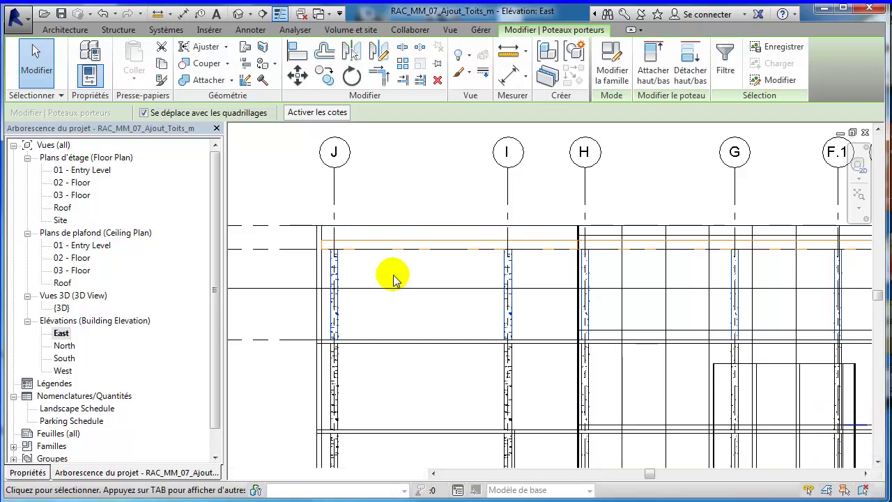
# Deselect the columns, open the 03 - Floor ceiling plan, and collapse the Plans de plafond group.
pyautogui.click(380, 236)
pyautogui.scroll(2, 353, 268)
pyautogui.scroll(2, 354, 269)
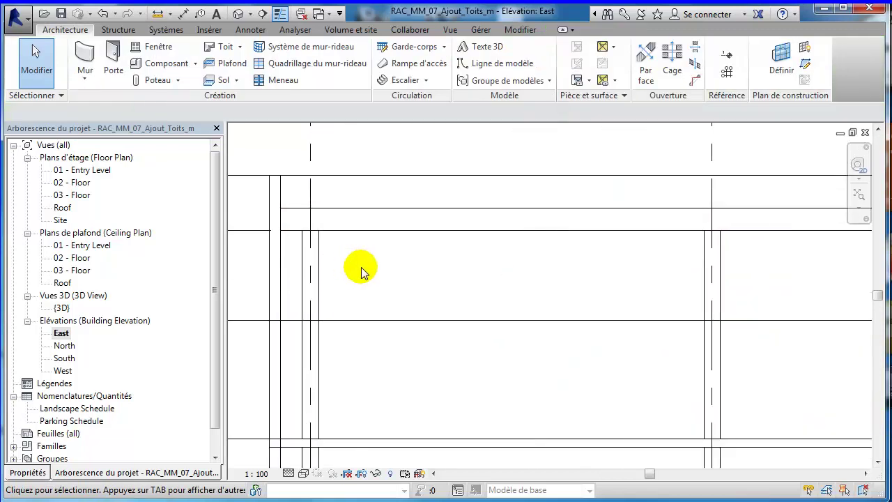
pyautogui.scroll(1, 360, 269)
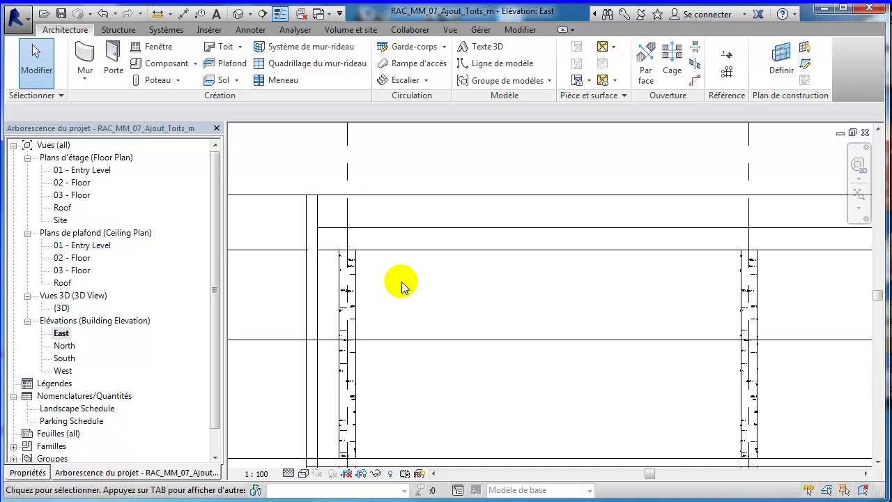
pyautogui.doubleClick(80, 271)
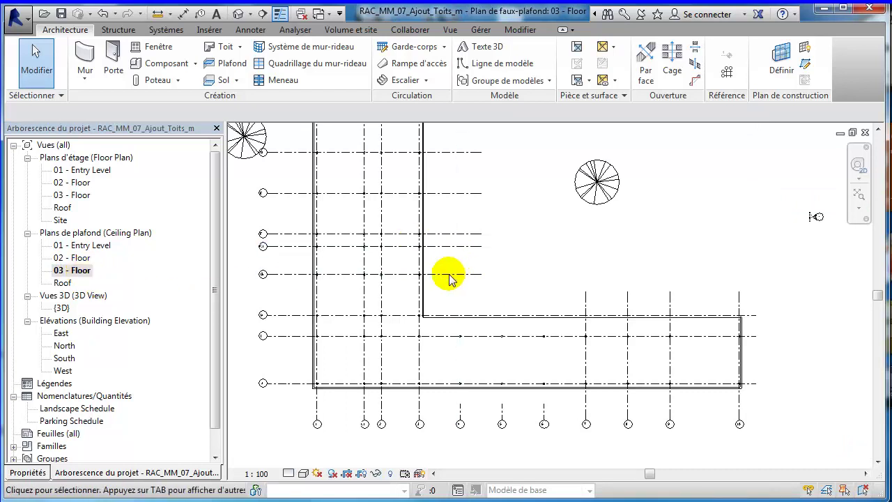
pyautogui.scroll(3, 446, 261)
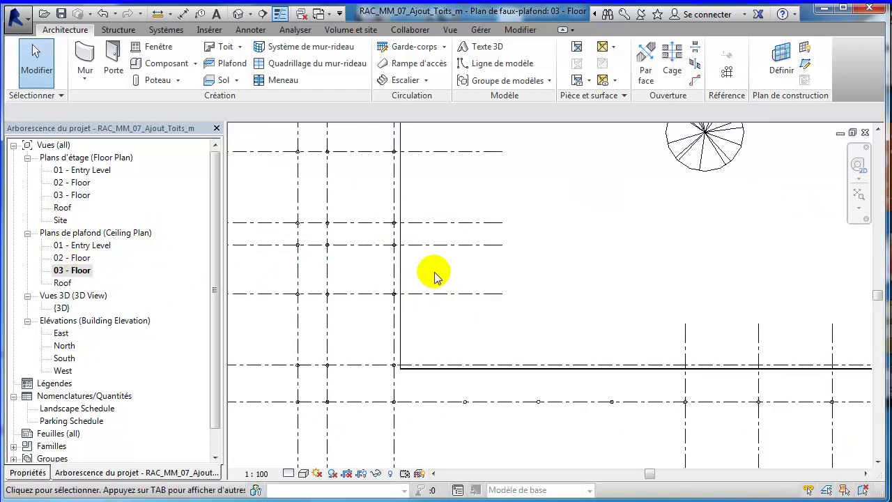
pyautogui.moveTo(432, 275); pyautogui.dragTo(489, 357, button='middle')
pyautogui.scroll(-1, 479, 328)
pyautogui.scroll(-1, 480, 327)
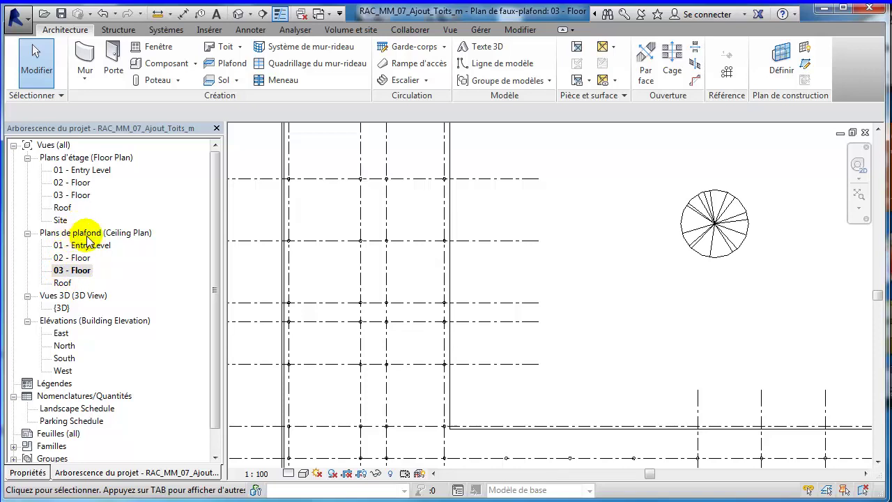
pyautogui.click(28, 234)
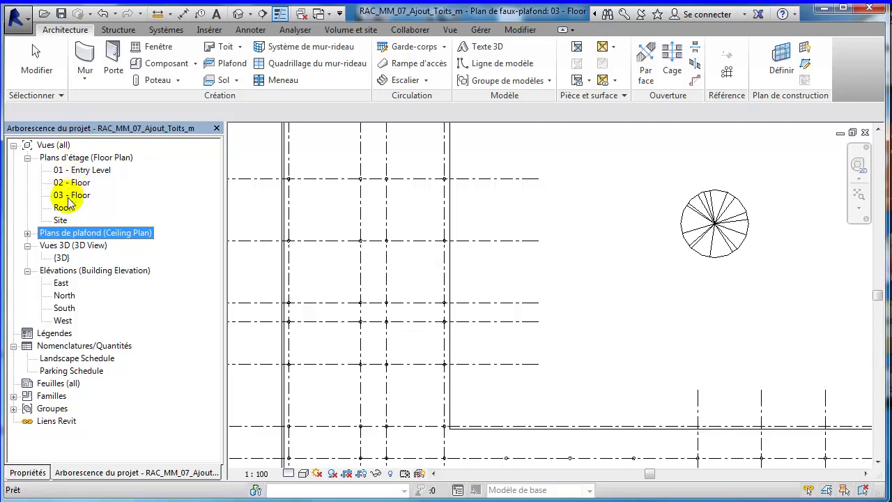
# Open the 03 - Floor plan and zoom in on the stair enclosure.
pyautogui.doubleClick(69, 195)
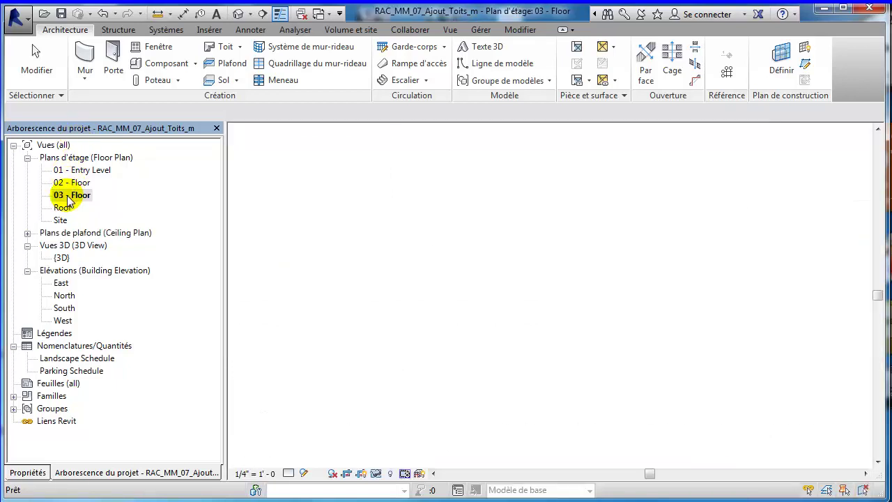
pyautogui.scroll(3, 484, 367)
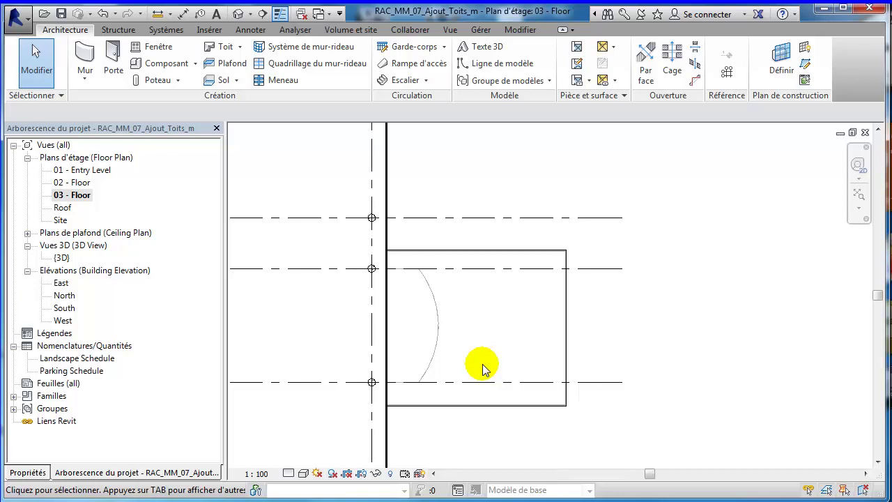
pyautogui.scroll(1, 474, 327)
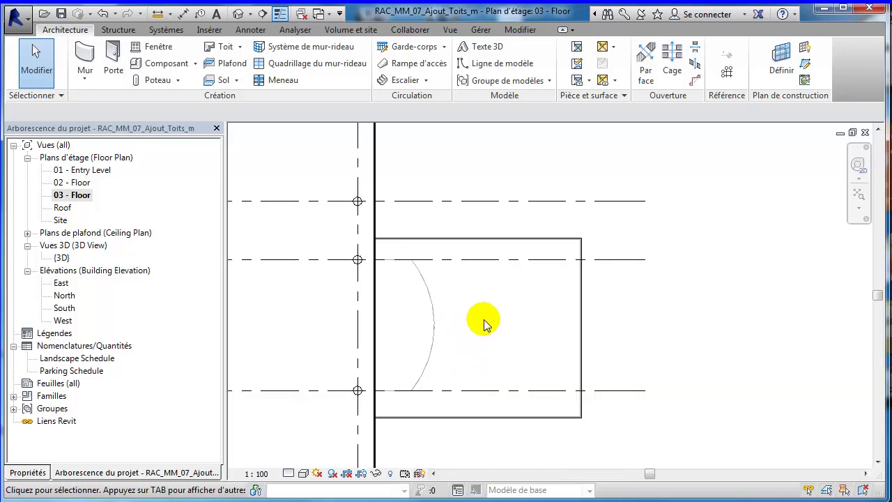
pyautogui.moveTo(484, 325)
pyautogui.mouseDown(button='middle')
pyautogui.moveTo(550, 292)
pyautogui.moveTo(604, 286)
pyautogui.mouseUp(button='middle')
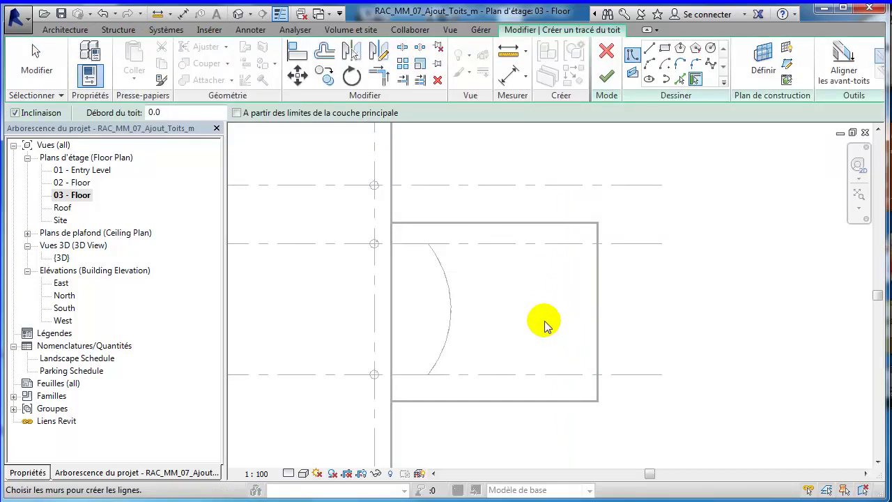
pyautogui.scroll(1, 546, 327)
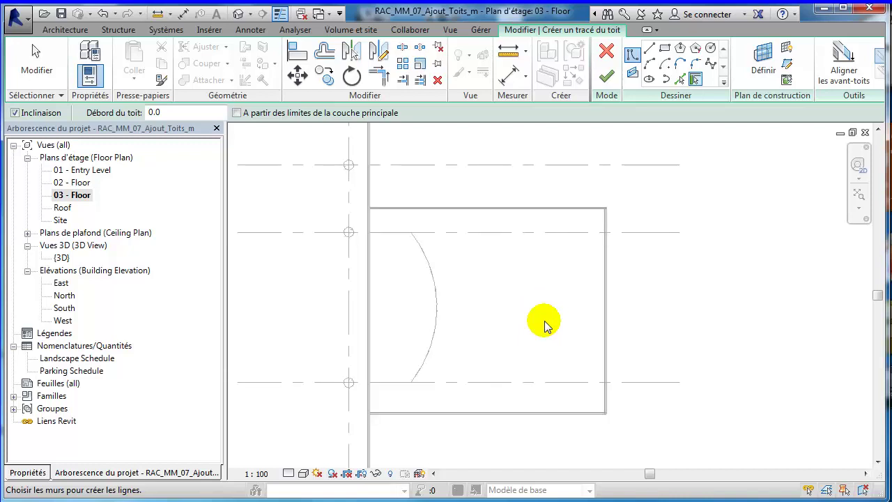
pyautogui.scroll(1, 547, 326)
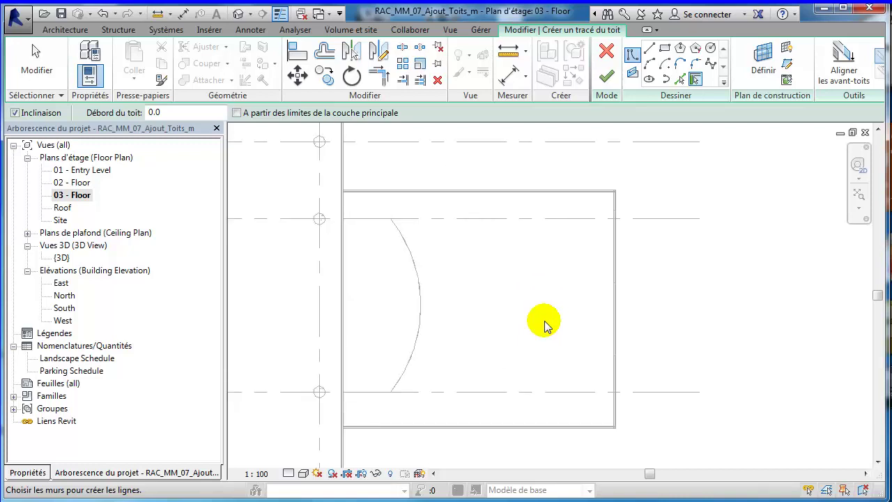
pyautogui.scroll(-1, 388, 182)
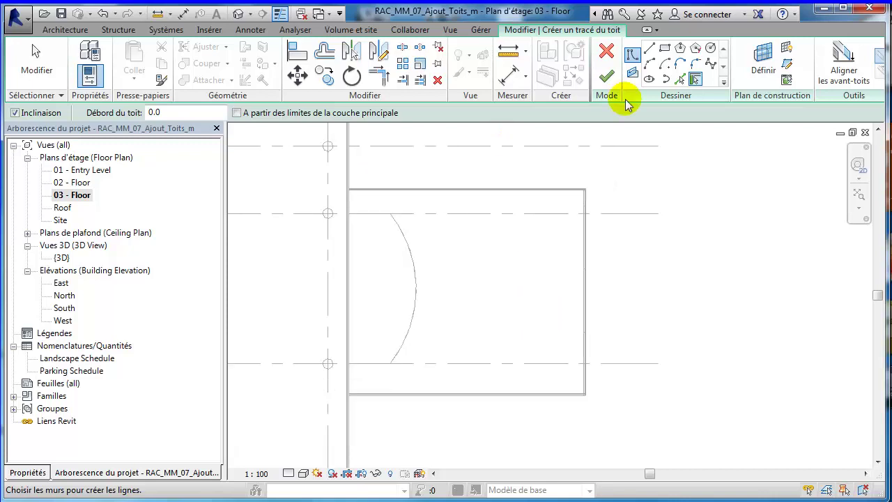
# Draw a rectangular roof outline around the stair enclosure.
pyautogui.click(664, 48)
pyautogui.click(349, 161)
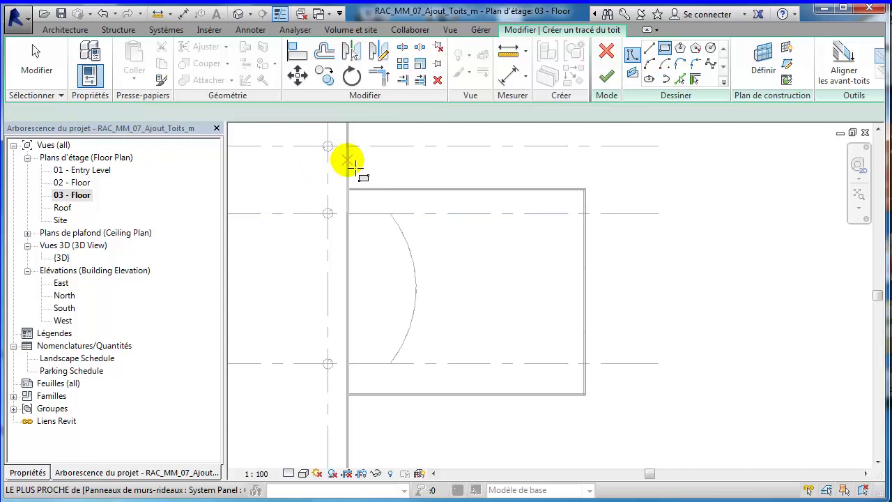
pyautogui.click(623, 424)
pyautogui.click(622, 424)
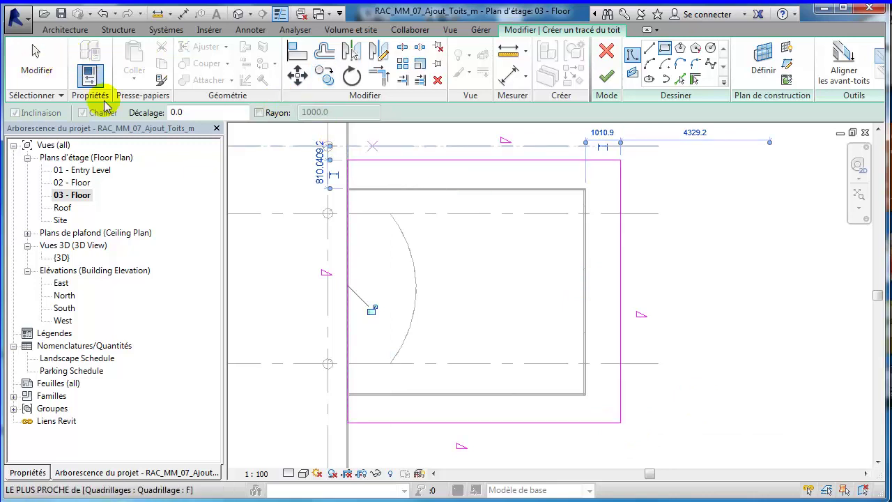
pyautogui.click(37, 62)
# Set the outline's right edge 300 beyond the right grid line.
pyautogui.scroll(1, 592, 247)
pyautogui.scroll(2, 593, 247)
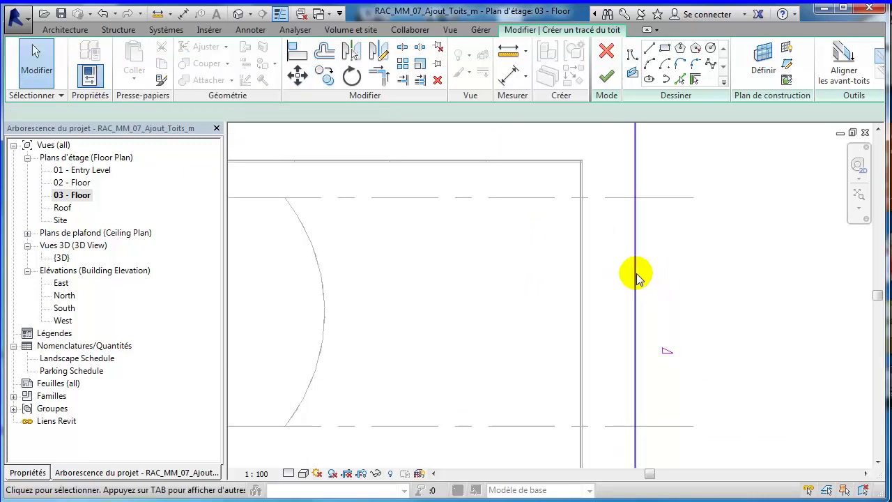
pyautogui.scroll(-2, 723, 291)
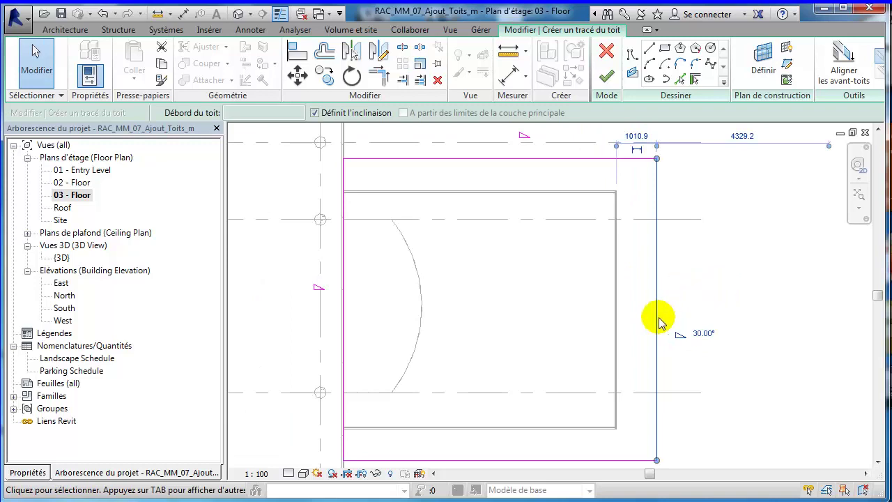
pyautogui.moveTo(700, 263); pyautogui.dragTo(695, 331, button='middle')
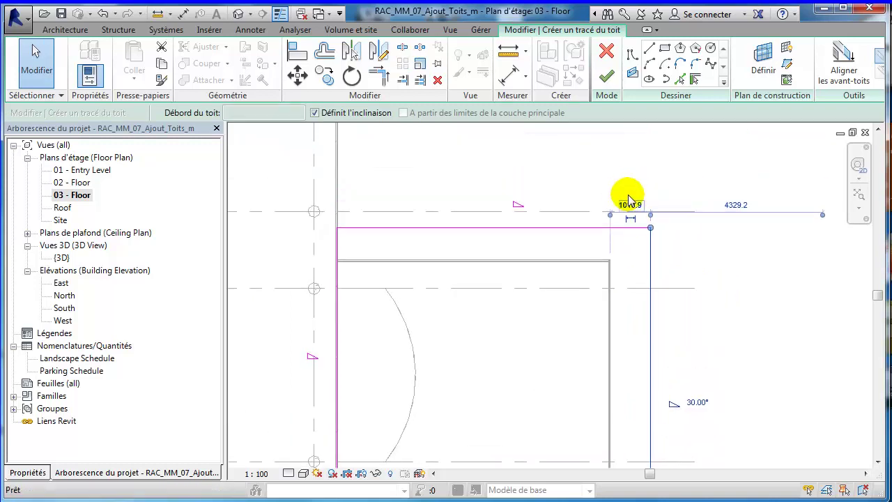
pyautogui.click(631, 206)
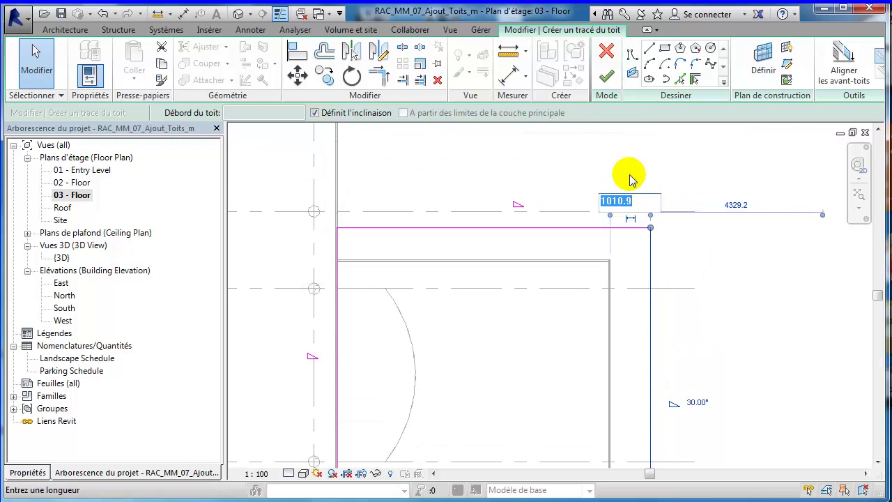
pyautogui.write('300')
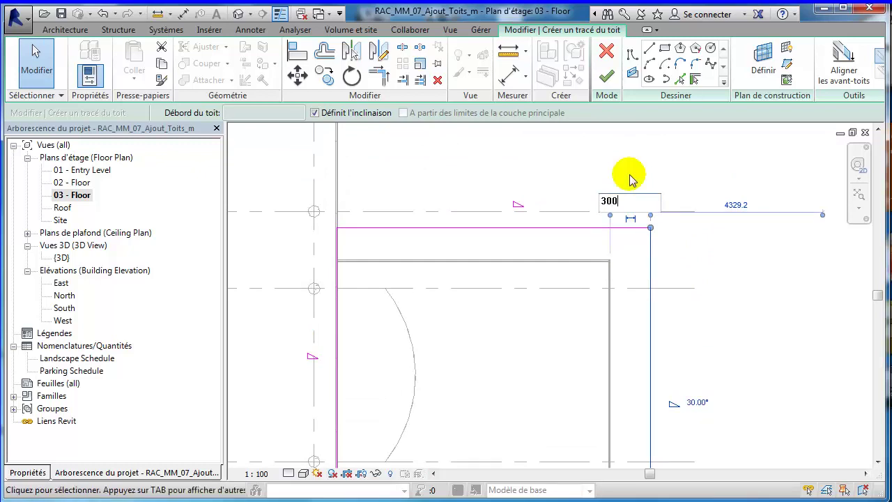
pyautogui.press('Return')
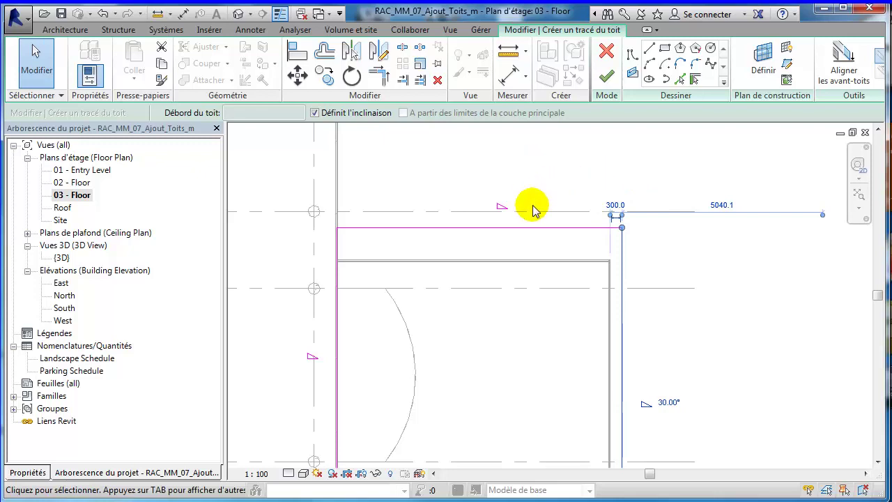
# Offset the outline's top edge 600 beyond the top grid line.
pyautogui.click(528, 228)
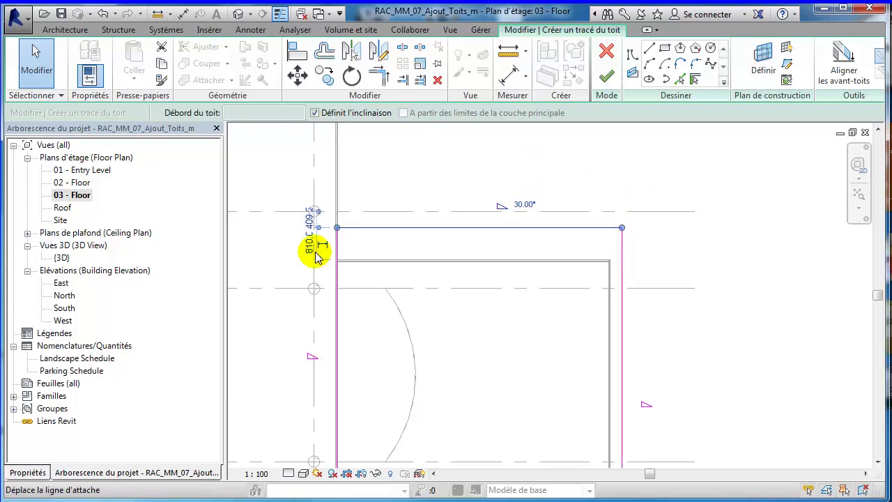
pyautogui.scroll(3, 319, 251)
pyautogui.scroll(2, 319, 230)
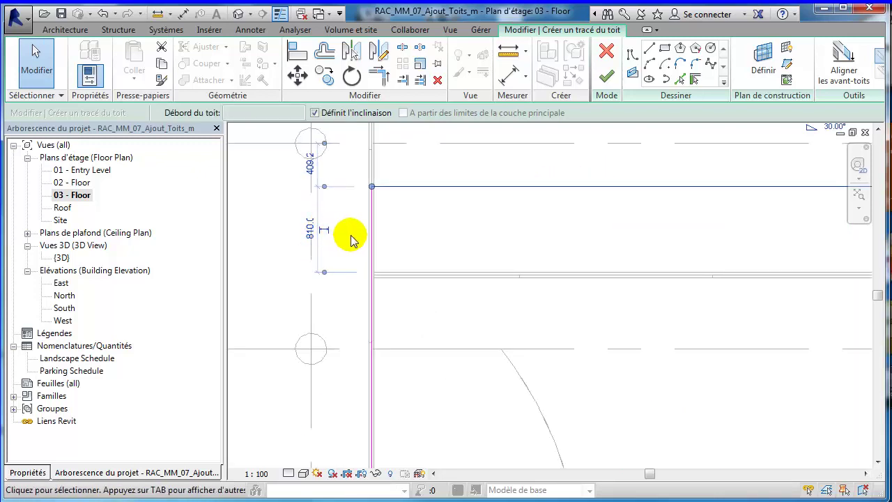
pyautogui.click(313, 232)
pyautogui.write('600')
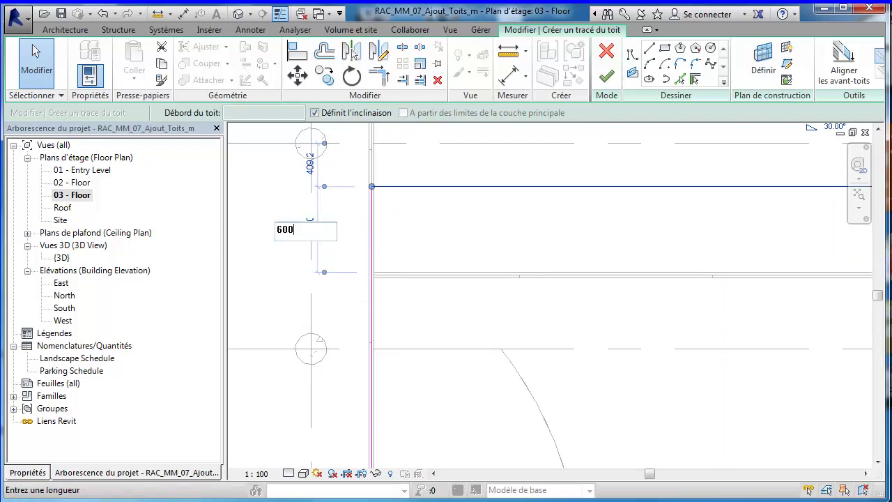
pyautogui.press('Return')
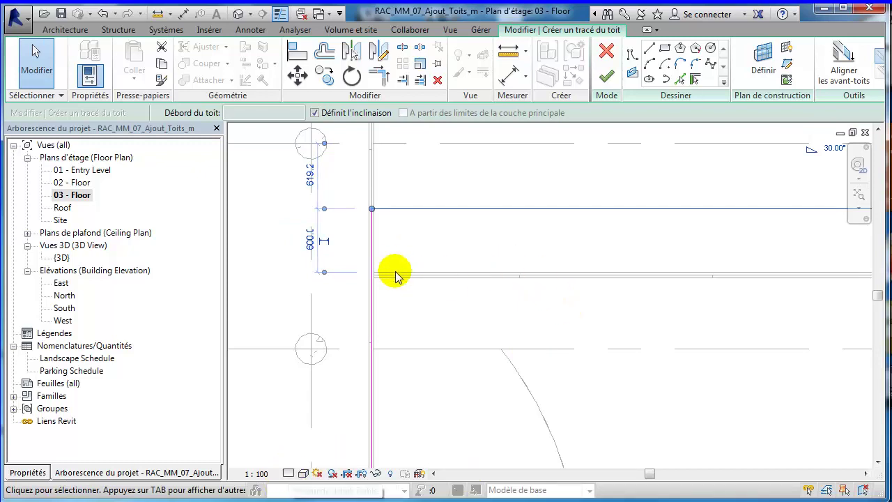
# Offset the outline's bottom edge 600 beyond the bottom grid line.
pyautogui.scroll(-3, 434, 305)
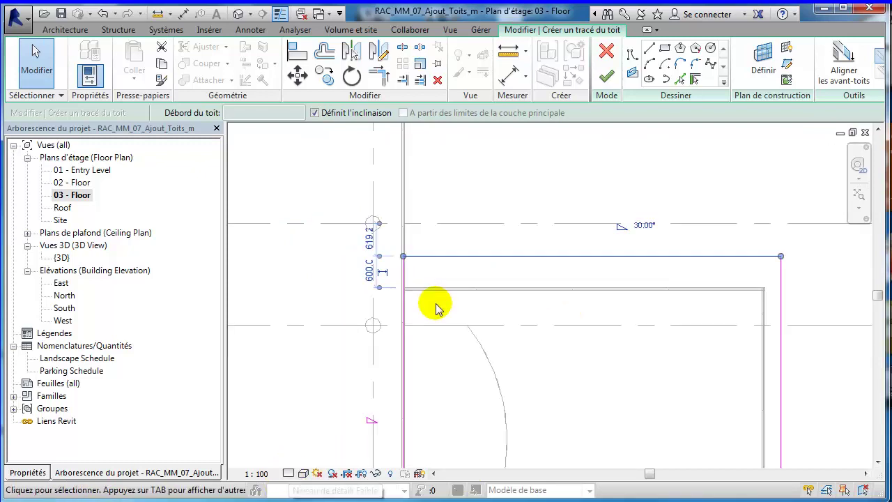
pyautogui.scroll(-1, 542, 275)
pyautogui.scroll(-2, 551, 306)
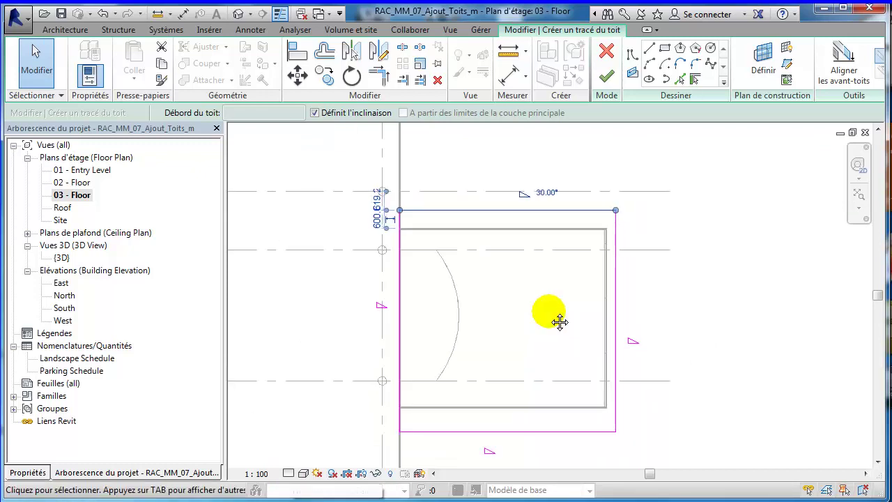
pyautogui.moveTo(553, 398); pyautogui.dragTo(554, 396, button='middle')
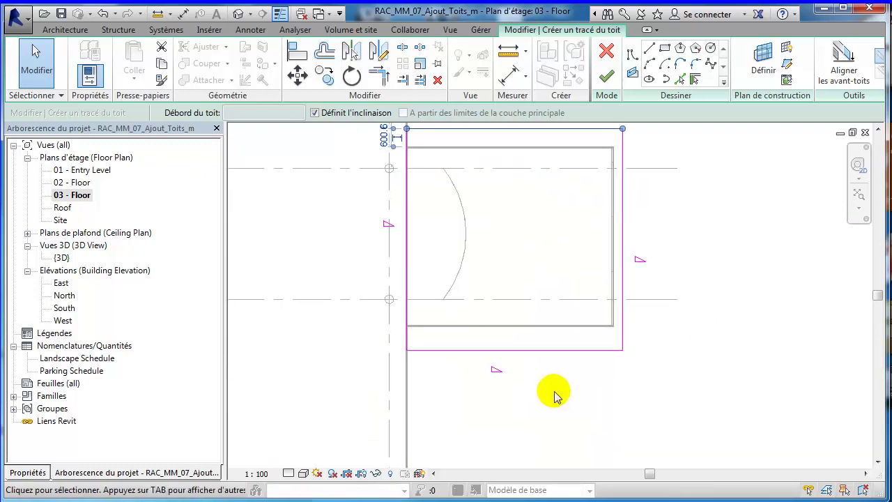
pyautogui.click(532, 351)
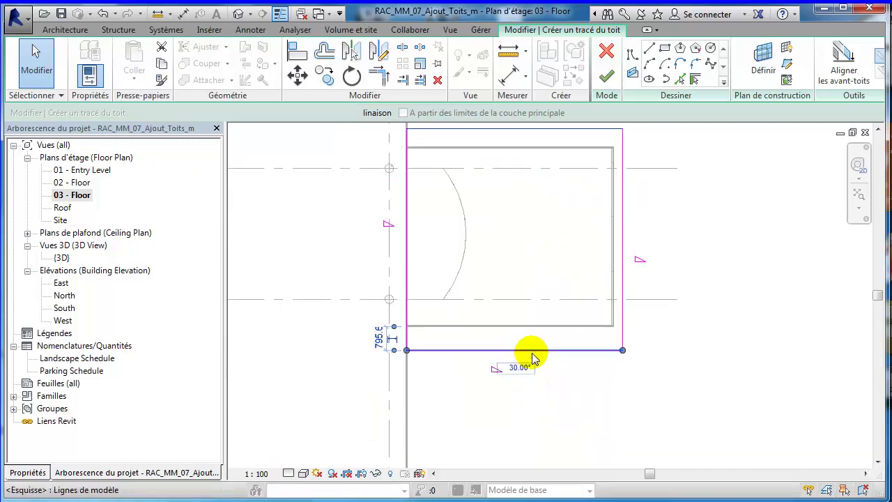
pyautogui.click(379, 339)
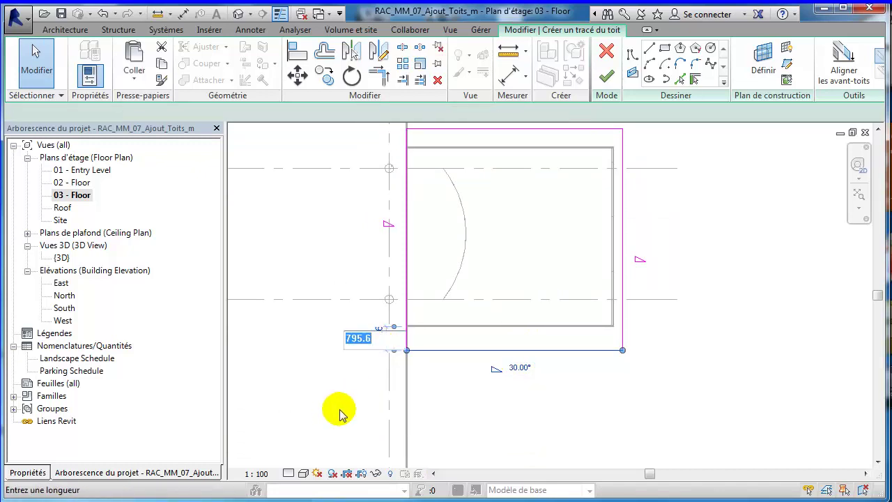
pyautogui.write('600')
pyautogui.press('Return')
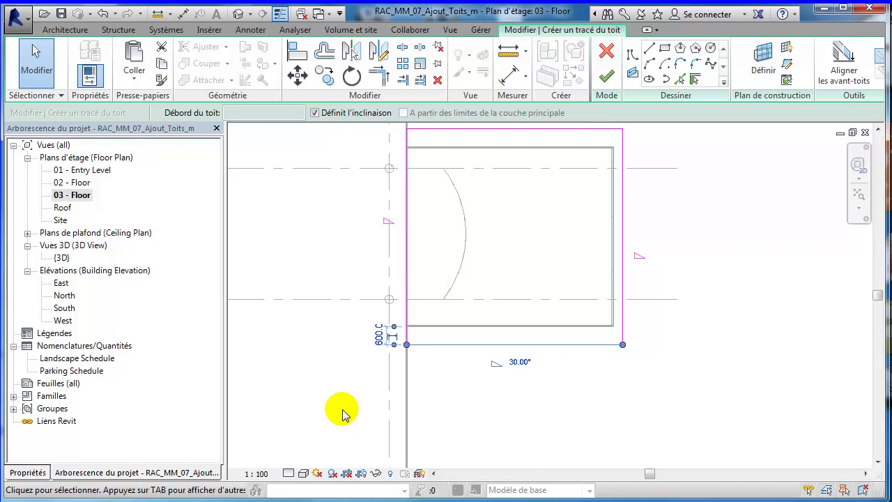
# Change the slope of the bottom and top edges of the stair roof outline from 30° to -20°.
pyautogui.click(522, 366)
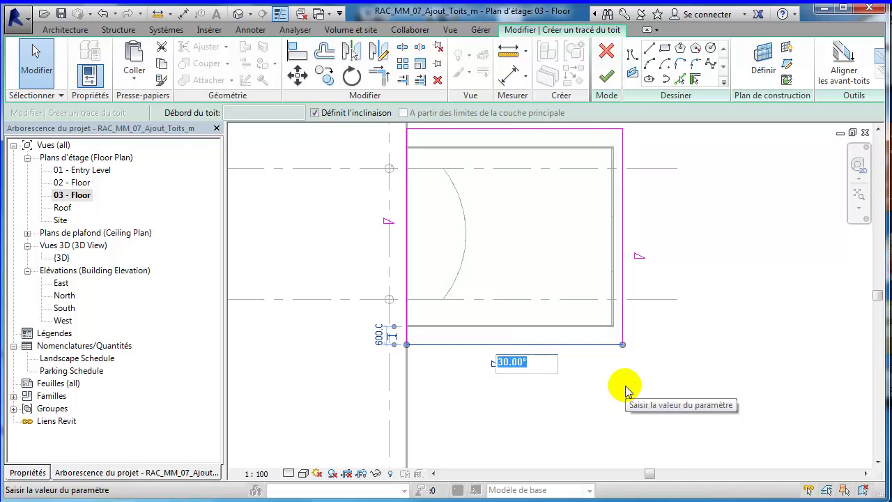
pyautogui.press('BackSpace')
pyautogui.write('20')
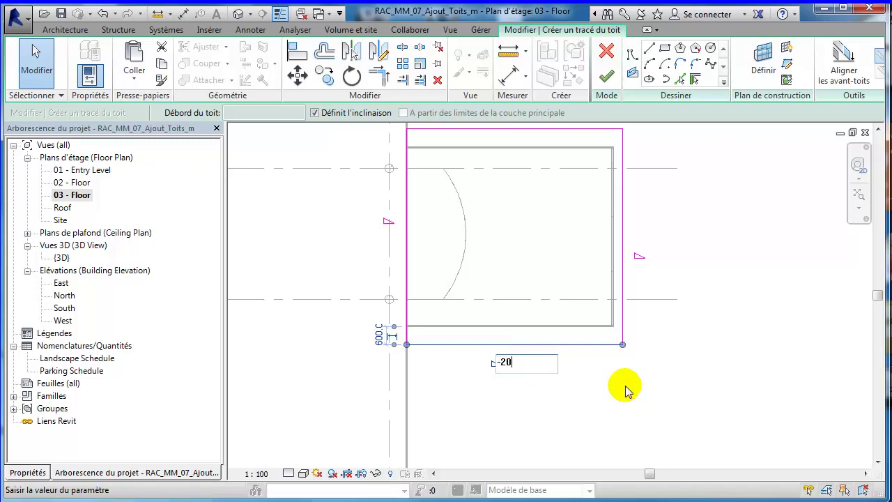
pyautogui.press('Return')
pyautogui.moveTo(753, 274); pyautogui.dragTo(749, 398, button='middle')
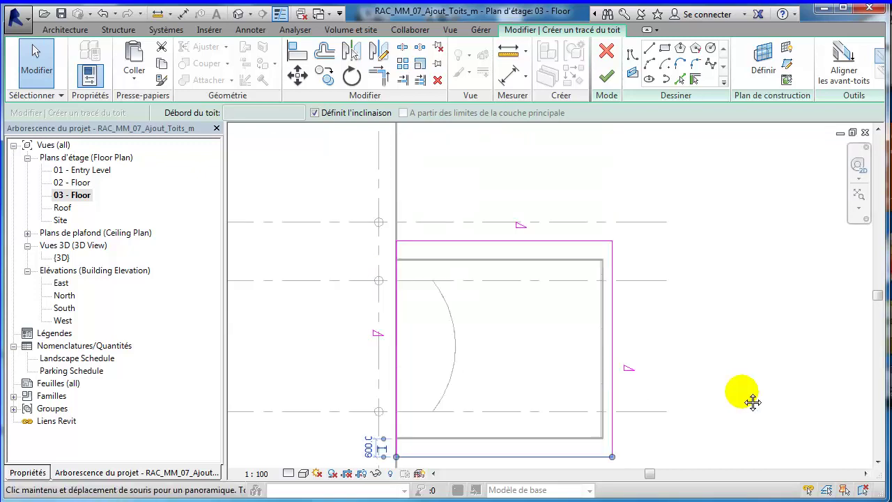
pyautogui.click(525, 249)
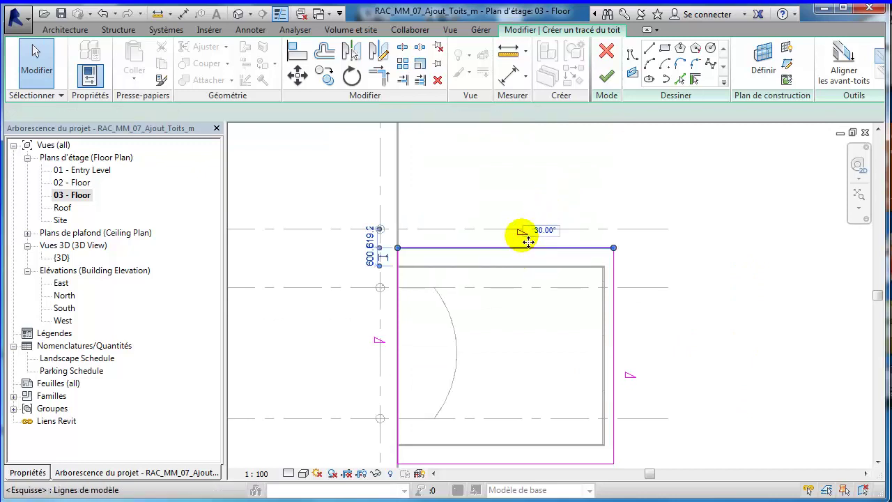
pyautogui.click(538, 231)
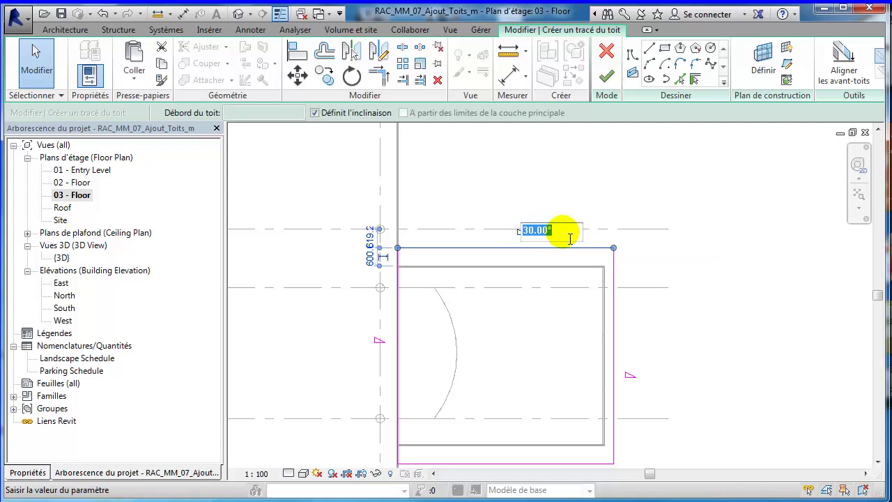
pyautogui.press('BackSpace')
pyautogui.write('-20')
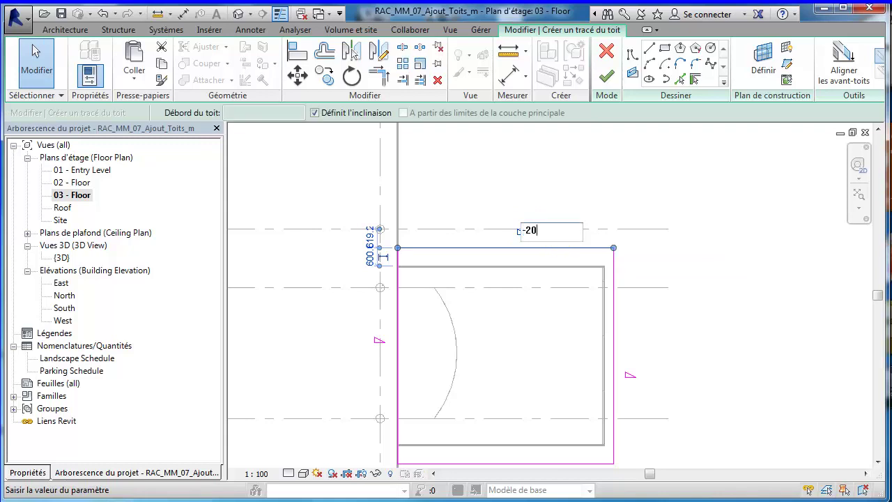
pyautogui.press('Return')
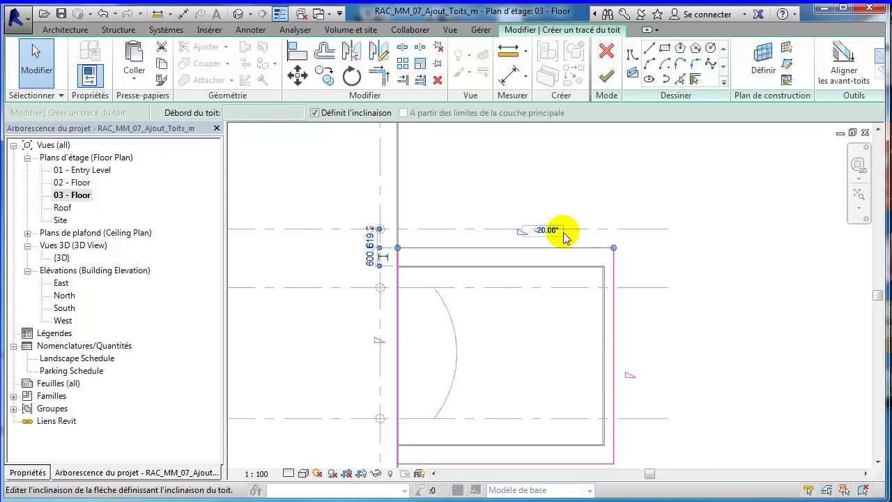
pyautogui.click(615, 342)
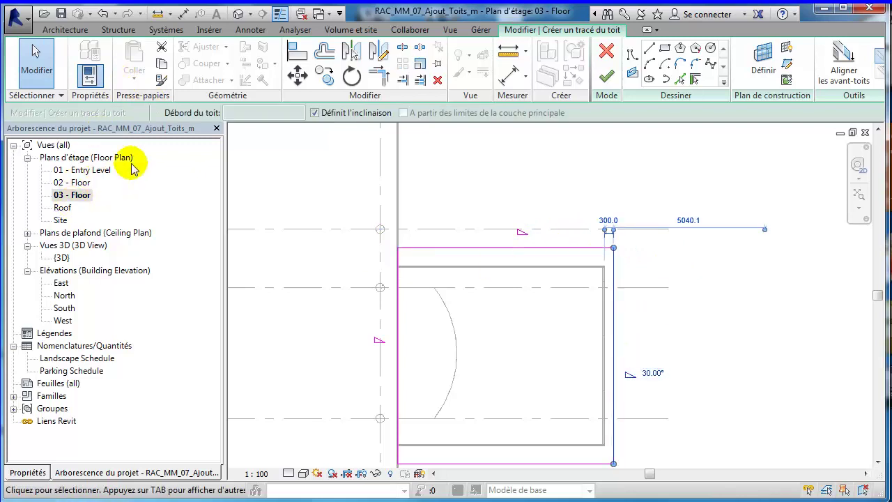
# Turn off Définit l'inclinaison on the right edge, try finishing the roof, and dismiss the error.
pyautogui.click(314, 113)
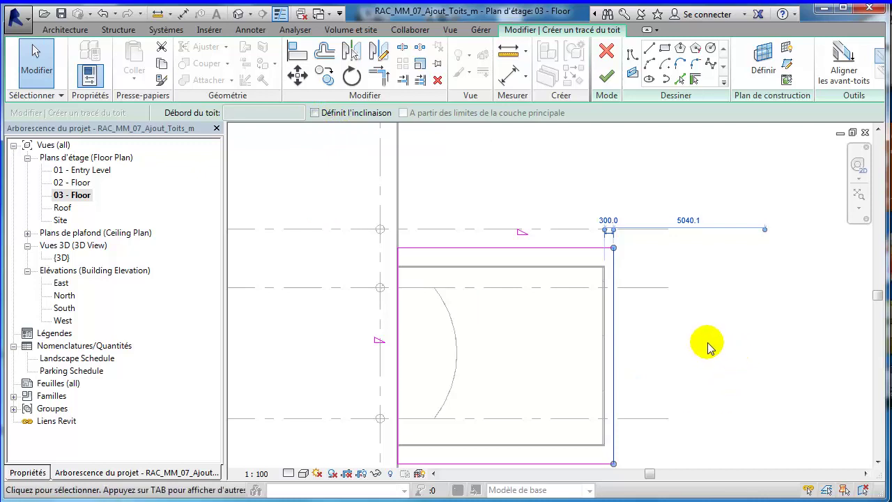
pyautogui.scroll(-1, 708, 347)
pyautogui.click(607, 75)
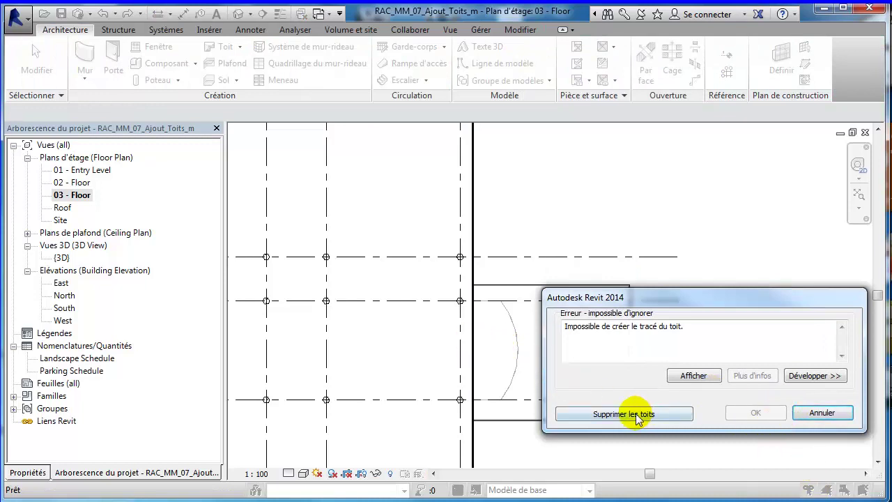
pyautogui.click(807, 413)
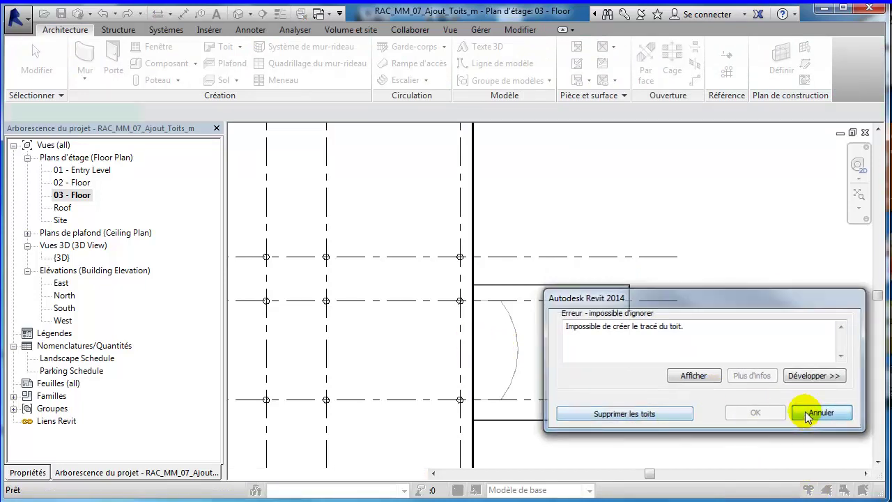
pyautogui.click(808, 413)
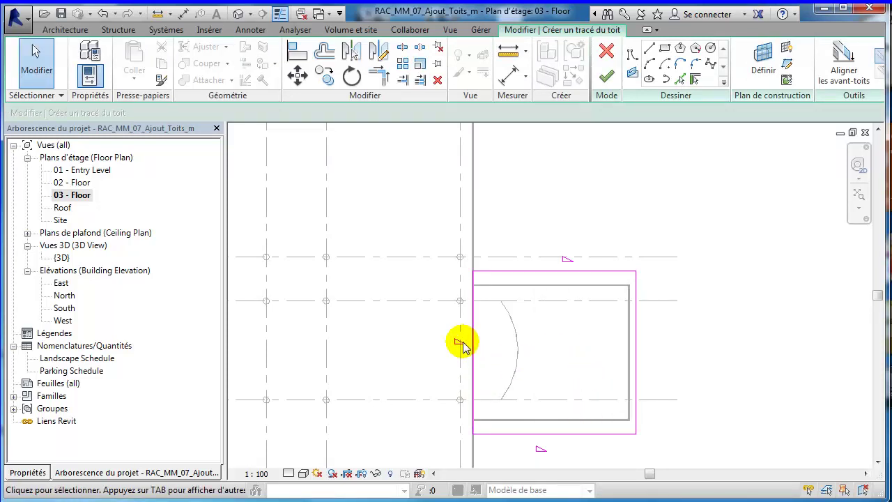
# Turn off slope on the left edge, finish the roof without attaching walls, and view it in 3D.
pyautogui.click(474, 363)
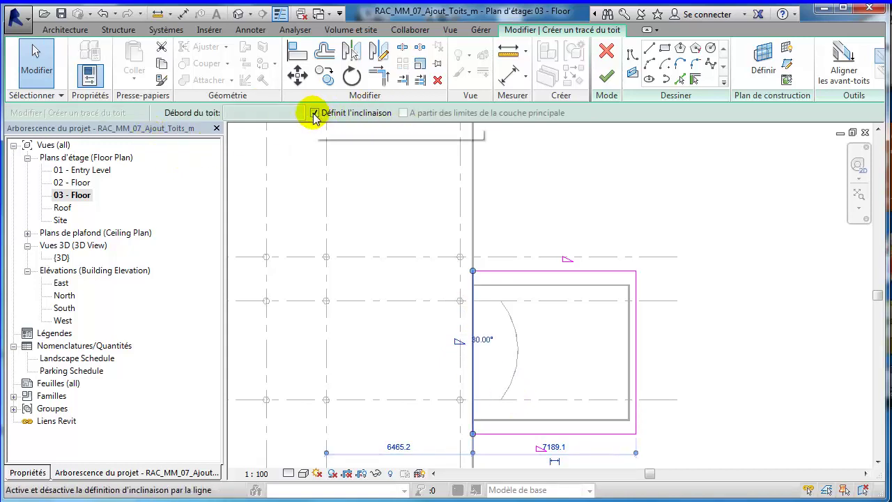
pyautogui.click(316, 113)
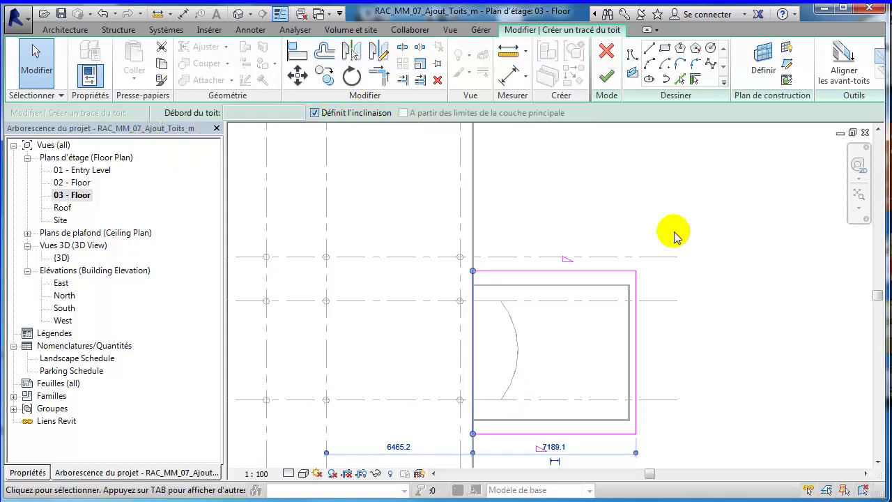
pyautogui.click(608, 77)
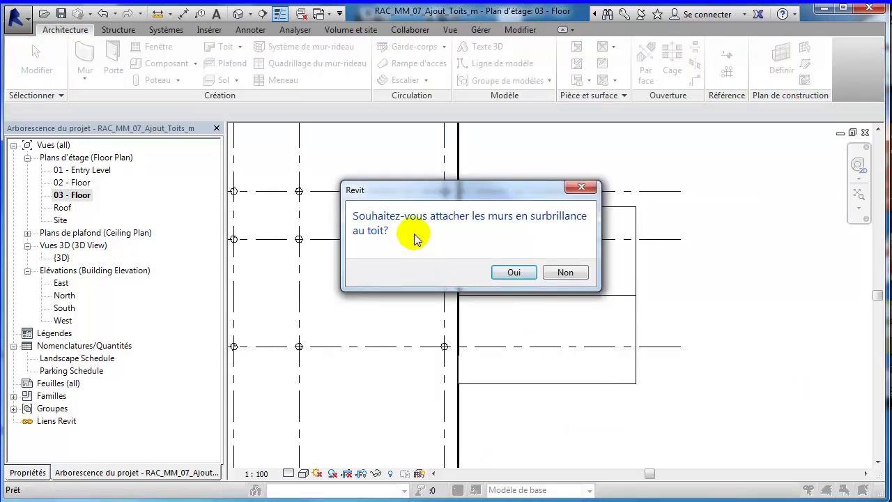
pyautogui.click(567, 273)
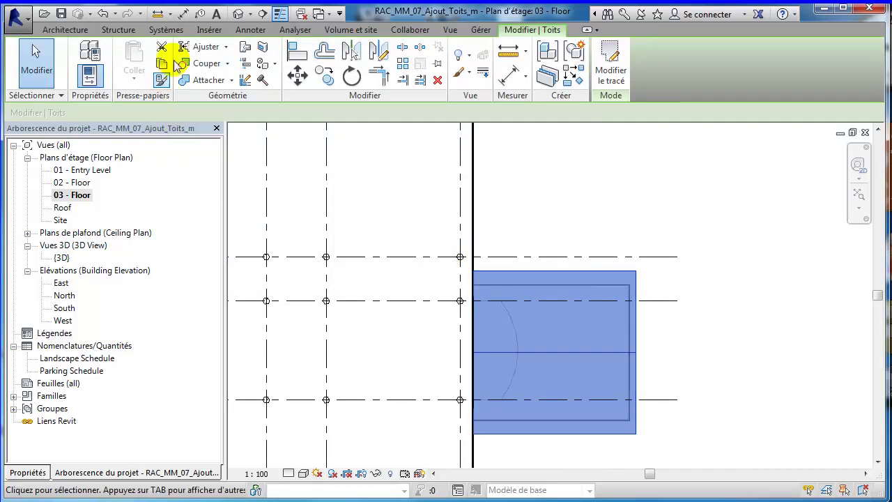
pyautogui.click(238, 14)
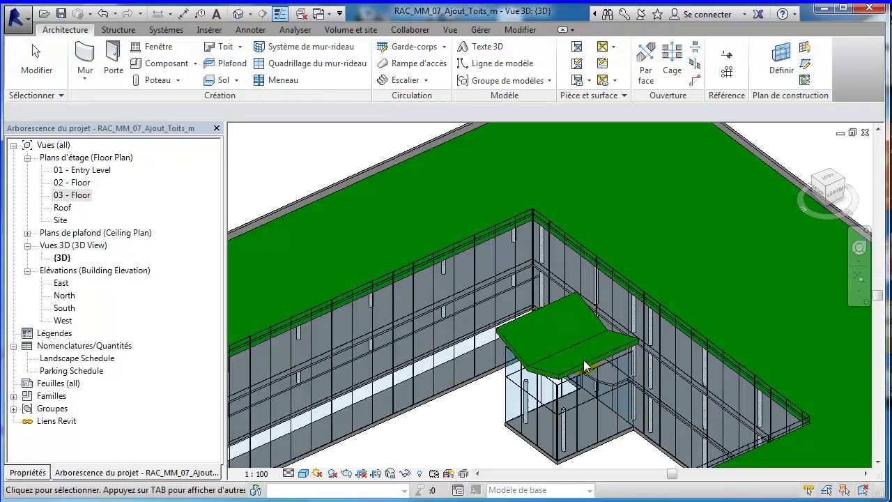
# Select the three glazed curtain walls of the stair enclosure beneath the new roof.
pyautogui.scroll(1, 557, 377)
pyautogui.scroll(2, 588, 398)
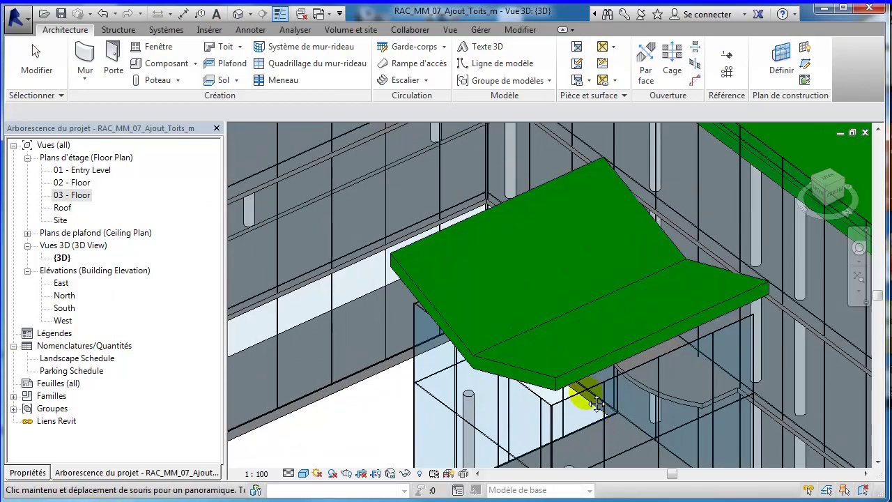
pyautogui.scroll(2, 514, 333)
pyautogui.keyDown('shift'); pyautogui.moveTo(450, 352); pyautogui.dragTo(458, 369, button='middle'); pyautogui.keyUp('shift')
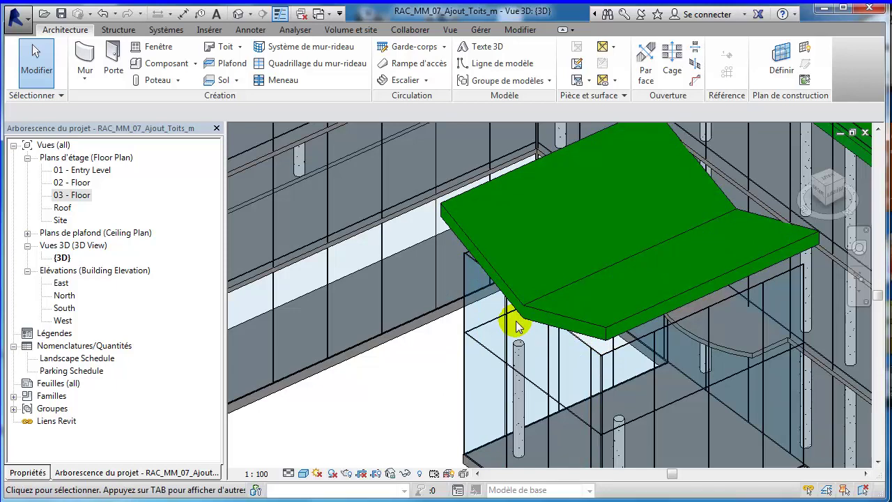
pyautogui.click(636, 350)
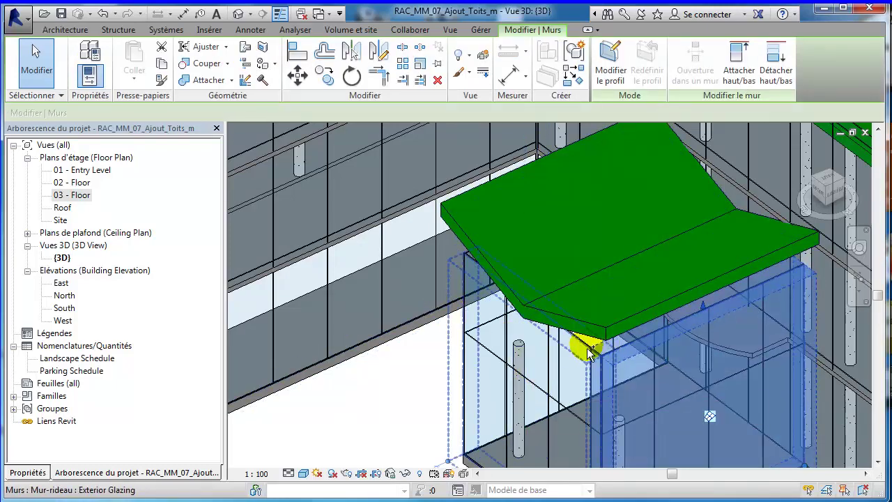
pyautogui.keyDown('ctrl'); pyautogui.click(442, 358); pyautogui.keyUp('ctrl')
pyautogui.scroll(-1, 443, 355)
pyautogui.scroll(-1, 444, 352)
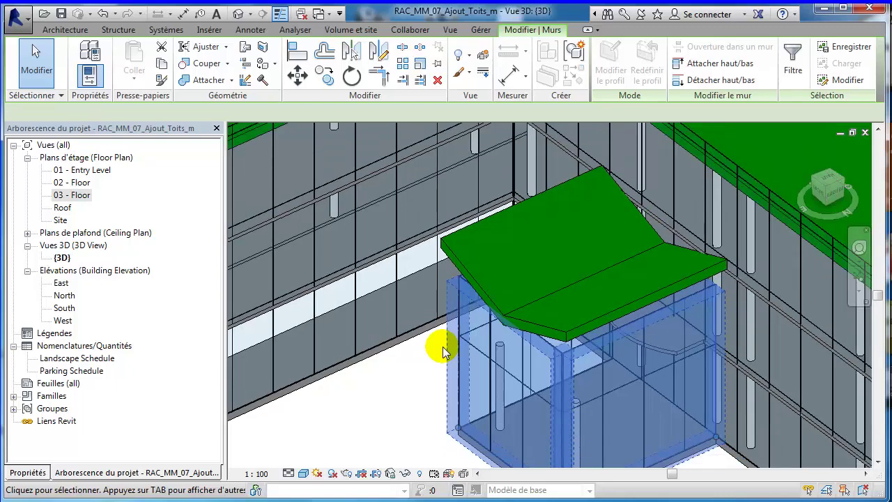
pyautogui.moveTo(434, 346)
pyautogui.keyDown('shift'); pyautogui.mouseDown(button='middle')
pyautogui.moveTo(583, 344)
pyautogui.moveTo(502, 353)
pyautogui.mouseUp(button='middle'); pyautogui.keyUp('shift')
pyautogui.scroll(1, 509, 383)
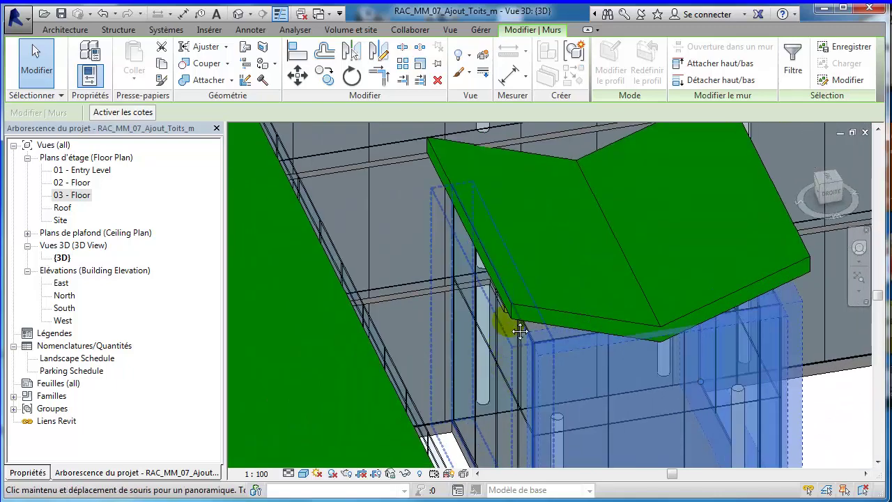
pyautogui.scroll(1, 507, 382)
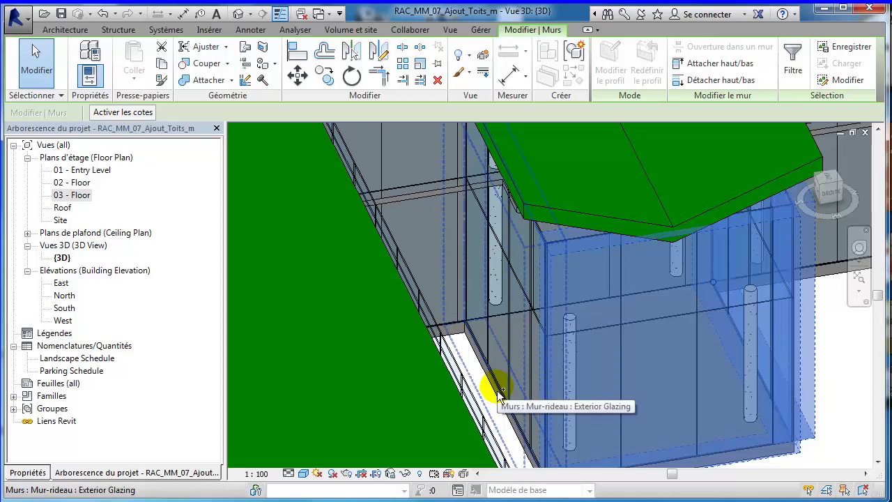
pyautogui.keyDown('ctrl'); pyautogui.click(498, 392); pyautogui.keyUp('ctrl')
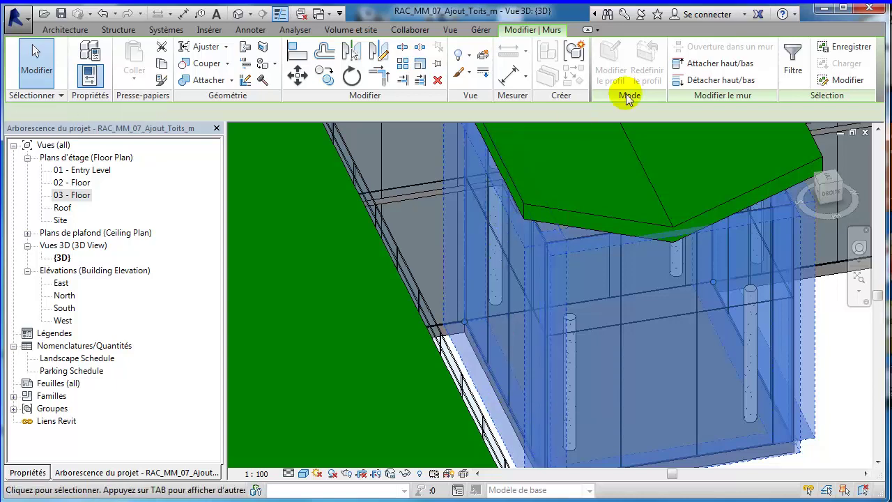
# Attach the selected walls' tops to the stair roof using Attacher haut/bas.
pyautogui.click(726, 64)
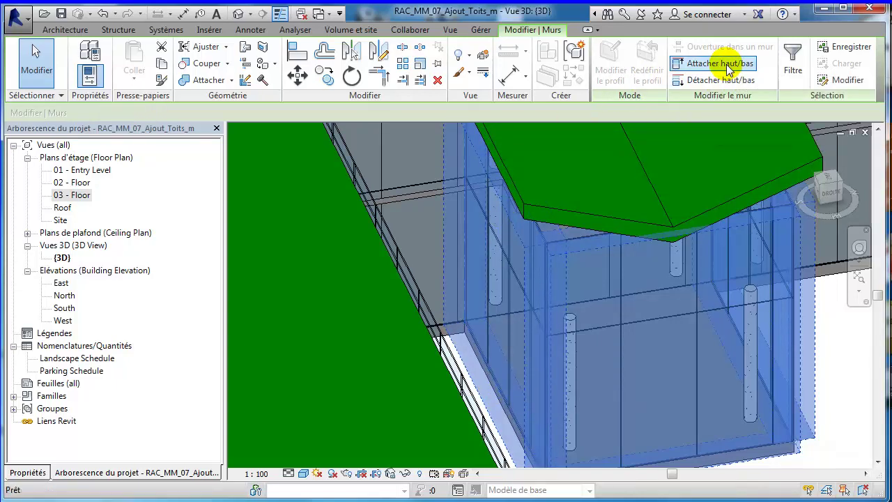
pyautogui.click(565, 209)
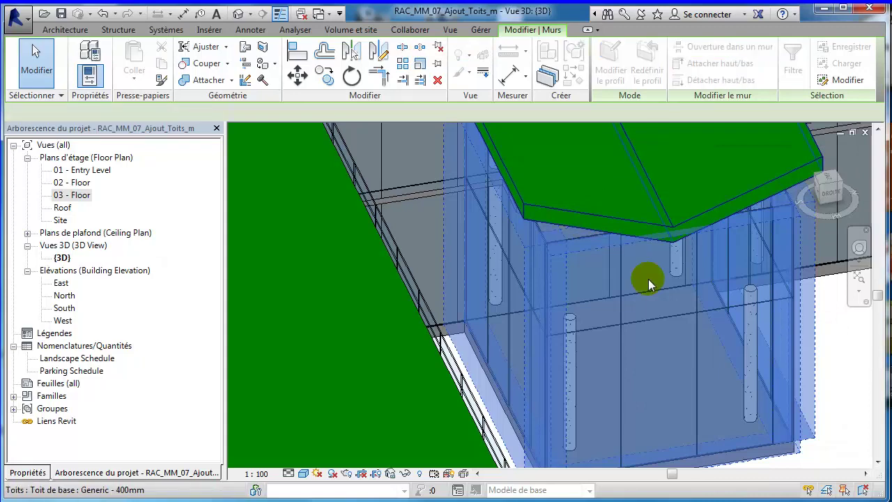
pyautogui.click(843, 447)
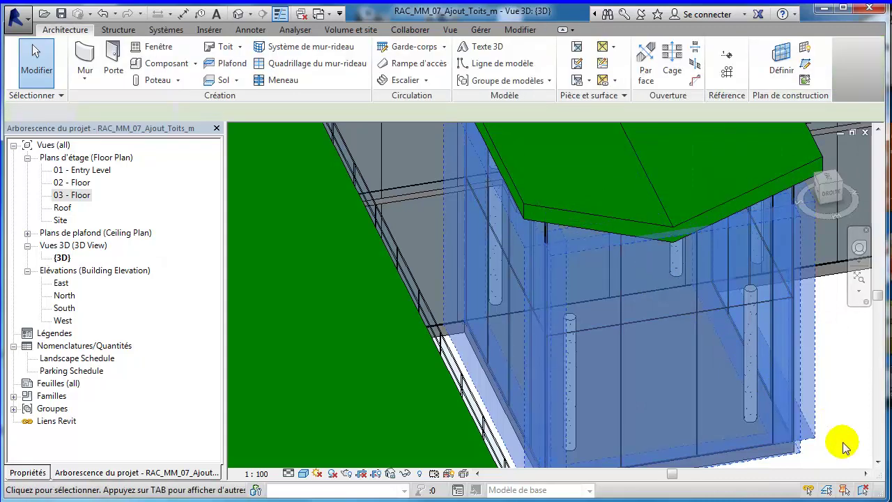
pyautogui.keyDown('shift'); pyautogui.moveTo(806, 379); pyautogui.dragTo(741, 399, button='middle'); pyautogui.keyUp('shift')
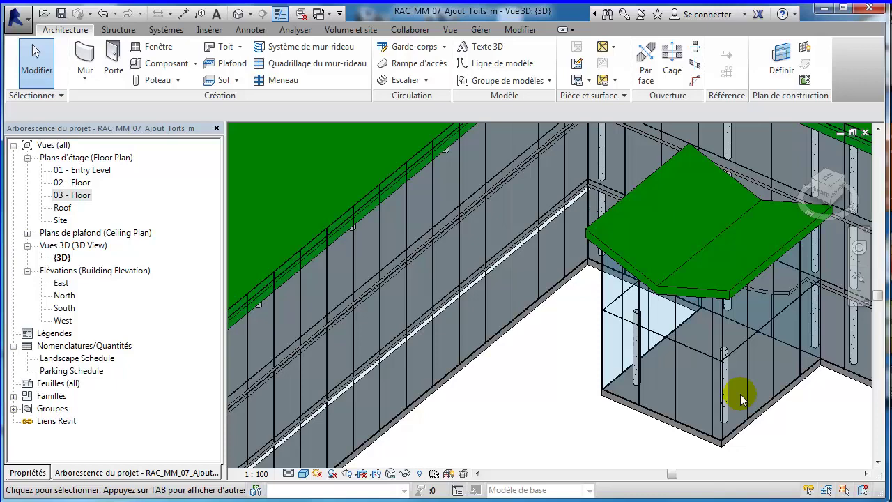
pyautogui.scroll(-2, 532, 385)
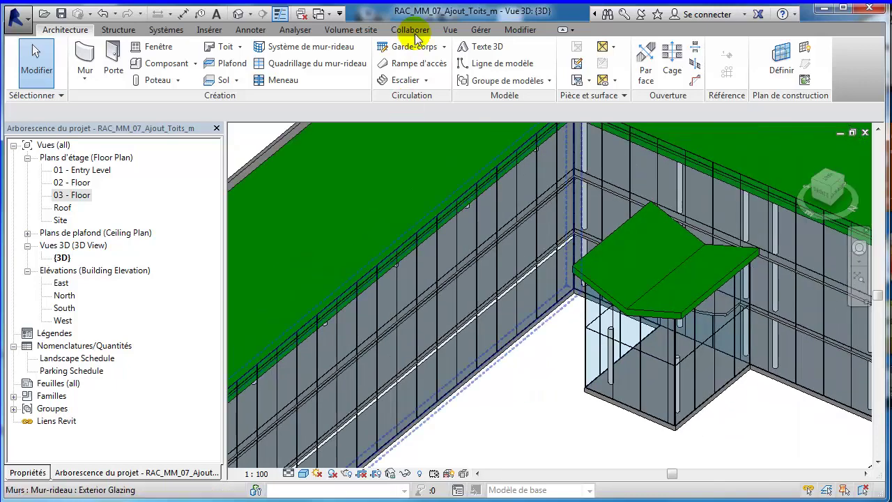
pyautogui.moveTo(828, 190)
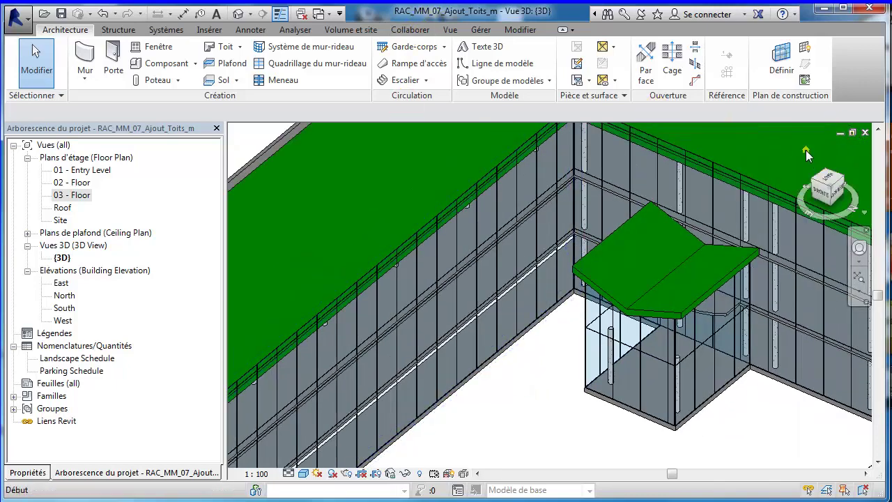
pyautogui.click(806, 150)
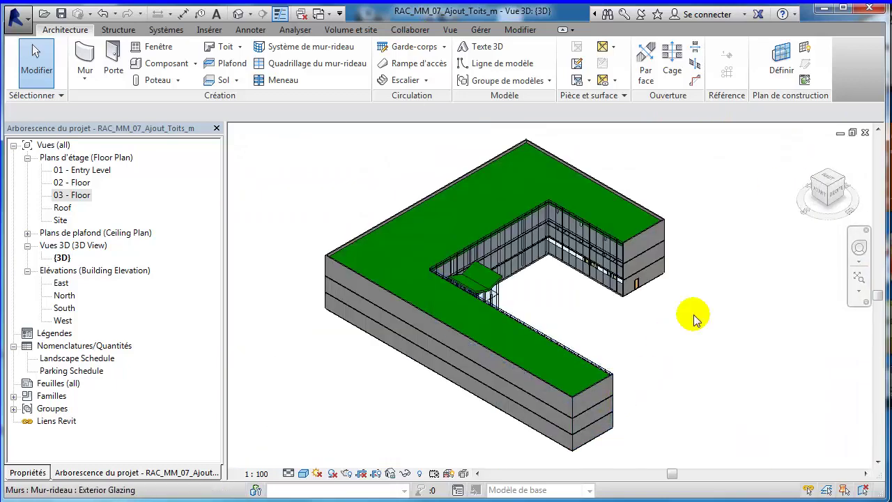
pyautogui.moveTo(843, 190); pyautogui.dragTo(849, 186)
pyautogui.click(850, 187)
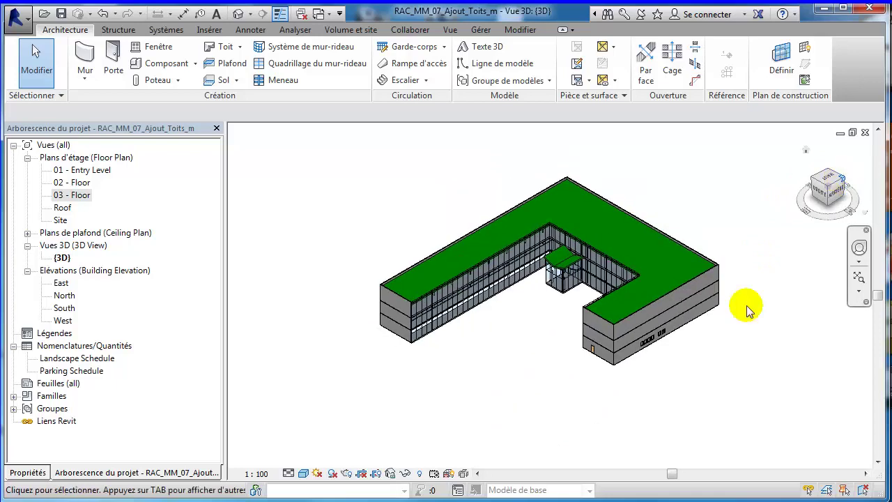
pyautogui.scroll(1, 648, 372)
pyautogui.scroll(1, 670, 371)
pyautogui.scroll(1, 683, 371)
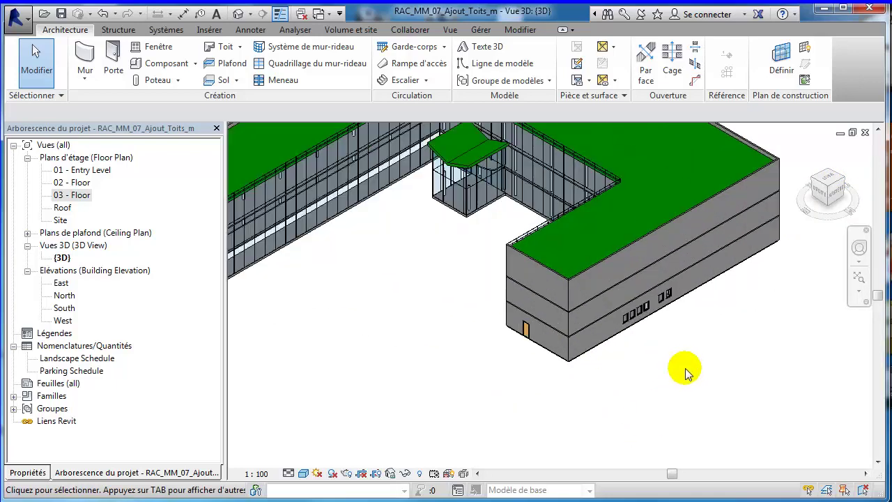
pyautogui.scroll(1, 711, 400)
pyautogui.scroll(1, 725, 397)
pyautogui.scroll(-1, 739, 404)
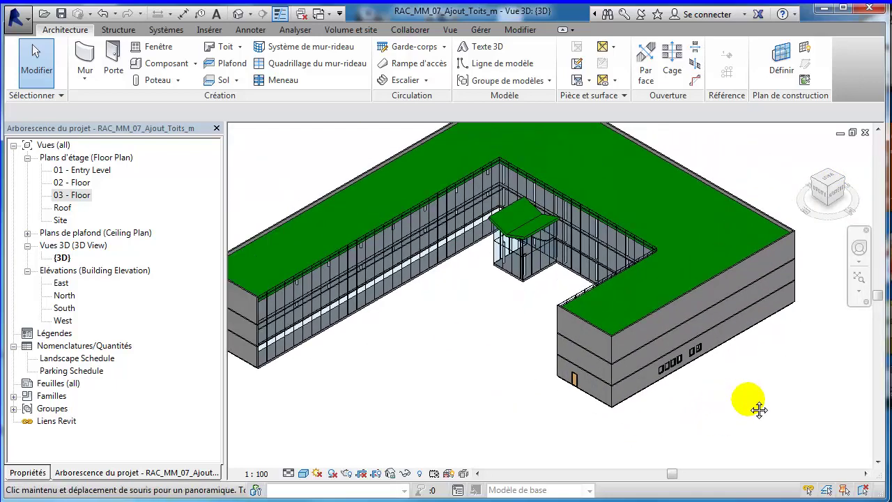
pyautogui.scroll(-1, 757, 409)
pyautogui.scroll(-1, 751, 405)
pyautogui.moveTo(761, 406); pyautogui.dragTo(771, 425, button='middle')
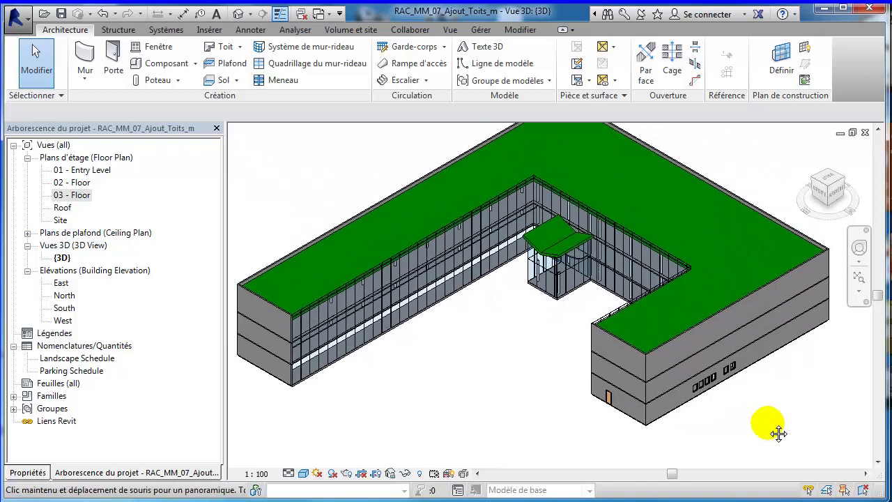